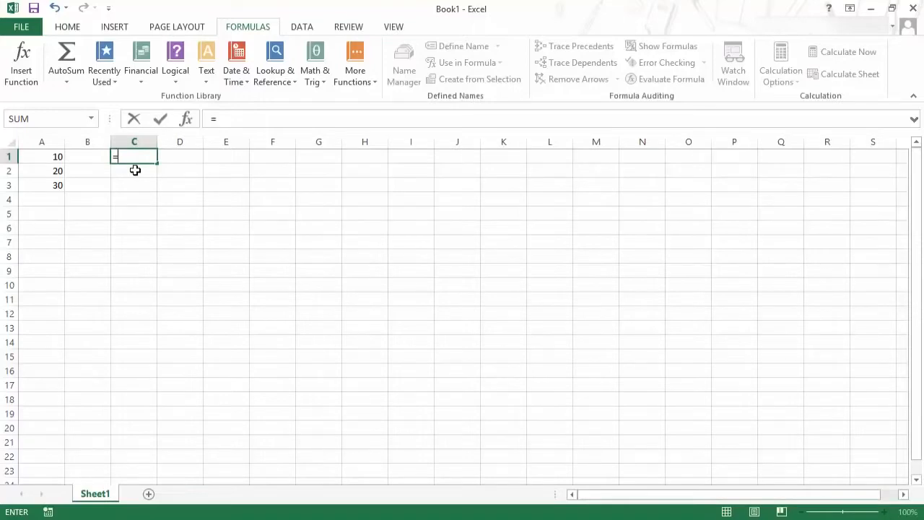
# Enter the formula =10 in cell C1 and inspect the constant within it
pyautogui.write('10')
pyautogui.press('Return')
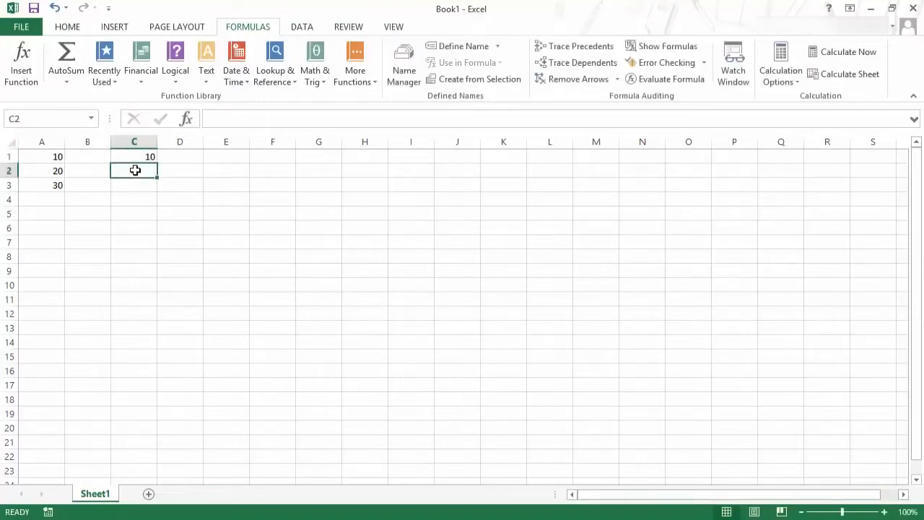
pyautogui.press('Up')
pyautogui.moveTo(134, 160)
pyautogui.mouseDown()
pyautogui.moveTo(172, 159)
pyautogui.moveTo(136, 156)
pyautogui.mouseUp()
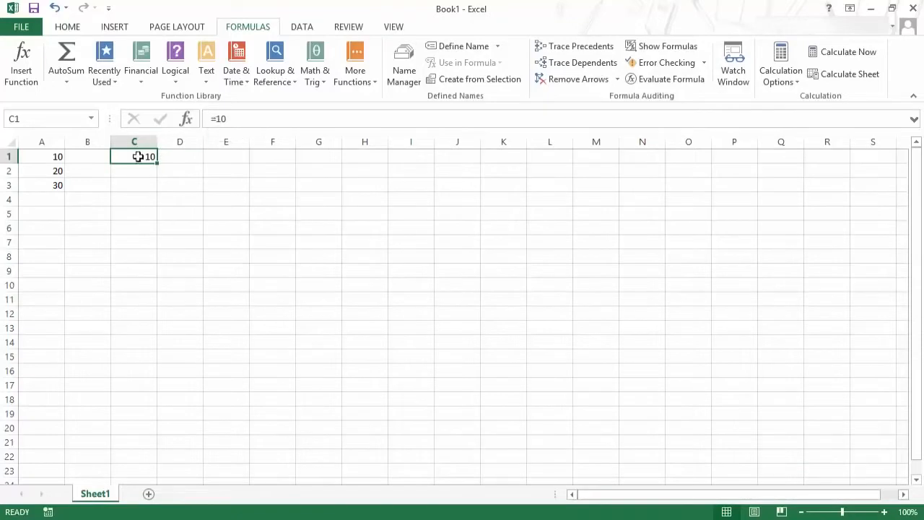
pyautogui.click(220, 118)
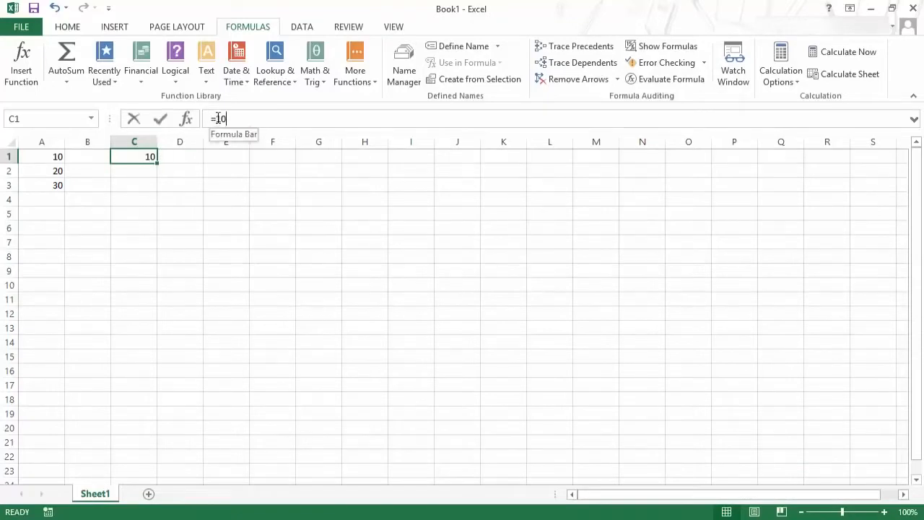
pyautogui.doubleClick(222, 118)
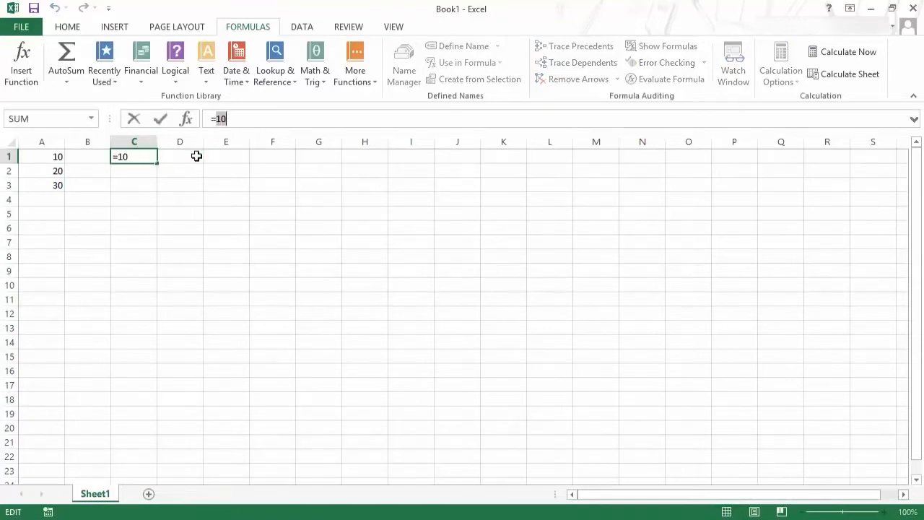
pyautogui.click(176, 160)
pyautogui.press('Escape')
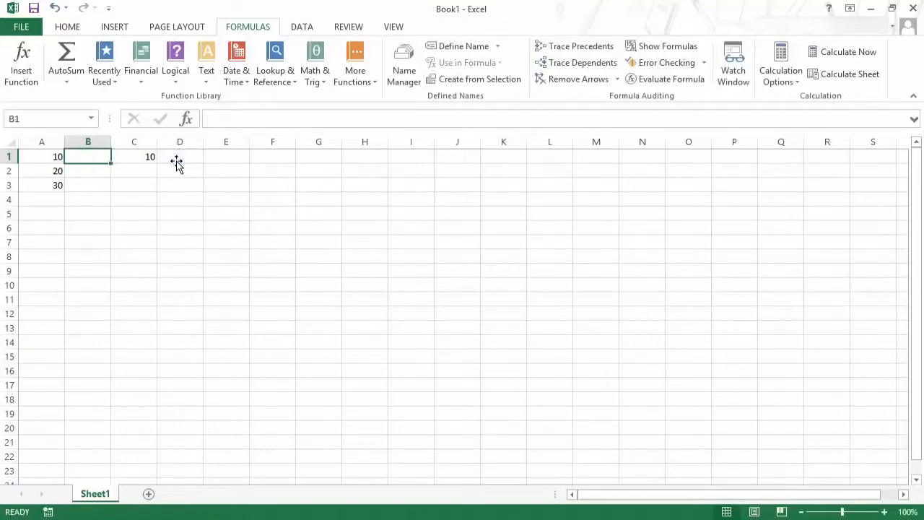
# Replace the content of C1 with a formula that returns a person's first name as quoted text
pyautogui.write('=')
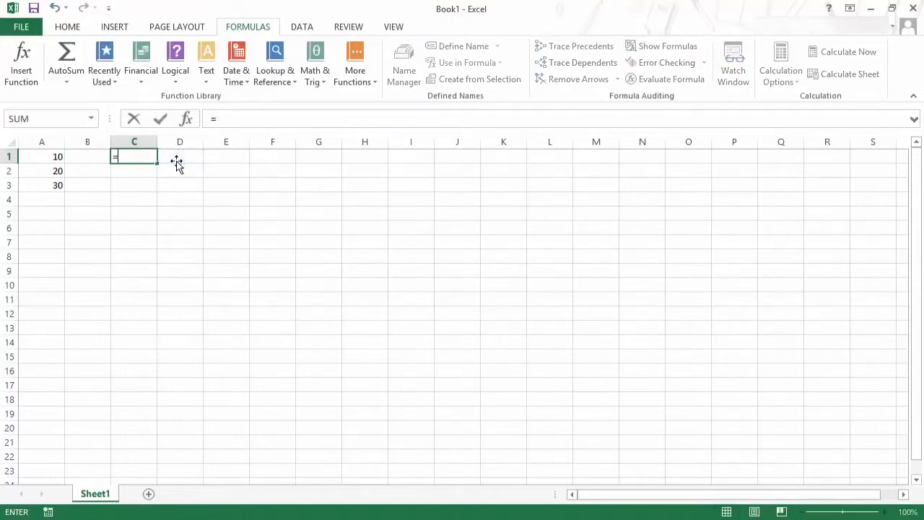
pyautogui.write('"Sumit')
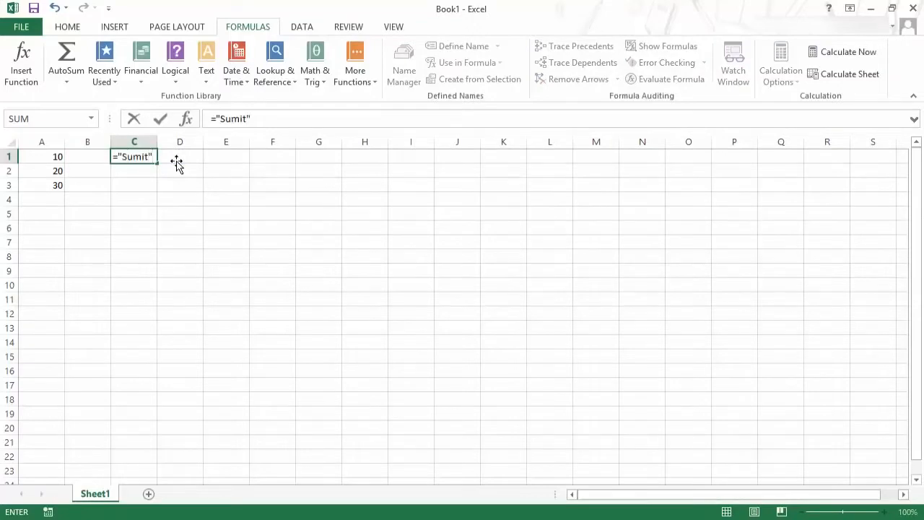
pyautogui.hotkey('ctrl', 'Return')
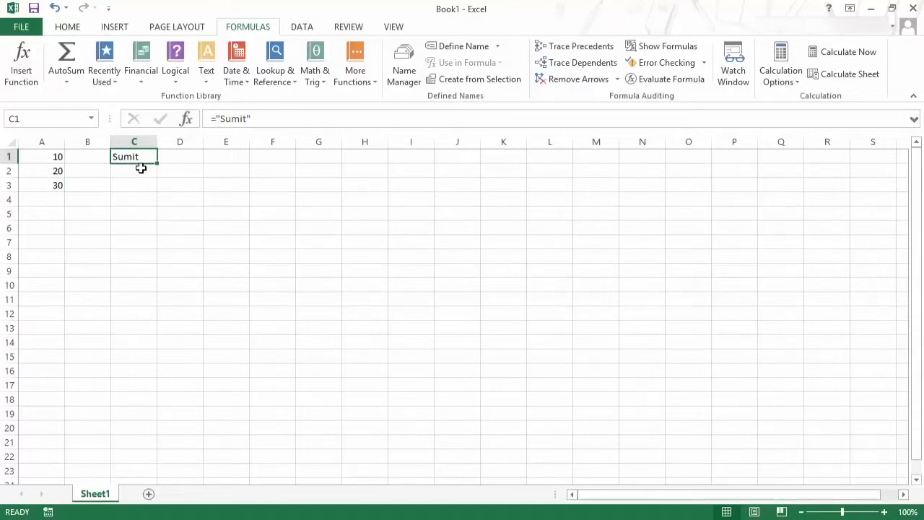
# Replace the formula in C1 with the cell reference =A1
pyautogui.write('=')
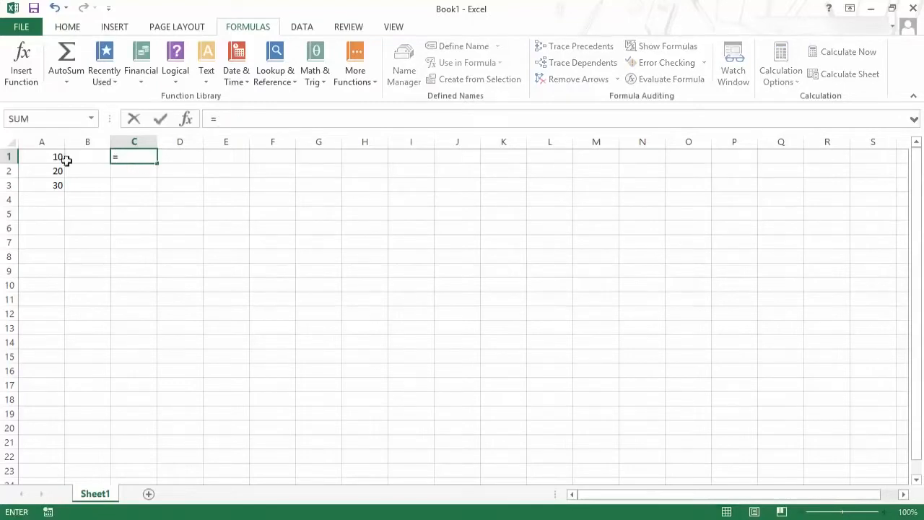
pyautogui.click(38, 157)
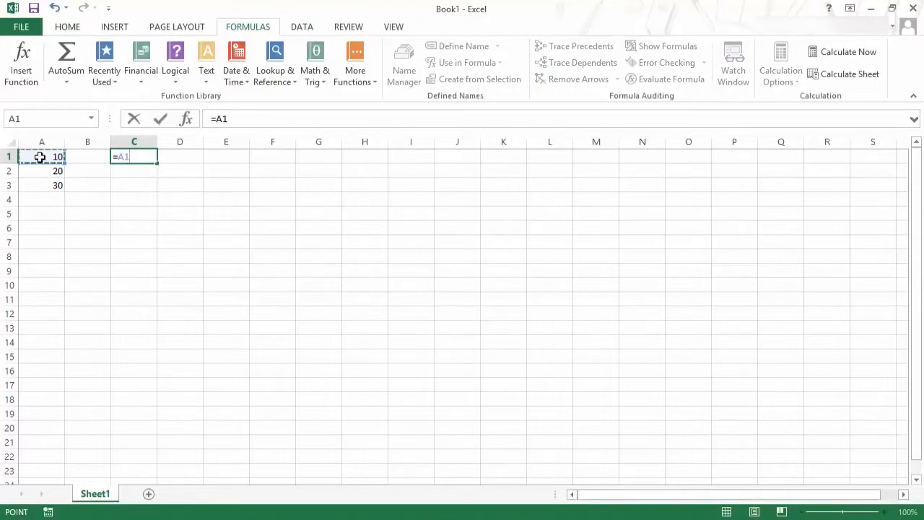
pyautogui.press('Return')
pyautogui.press('Up')
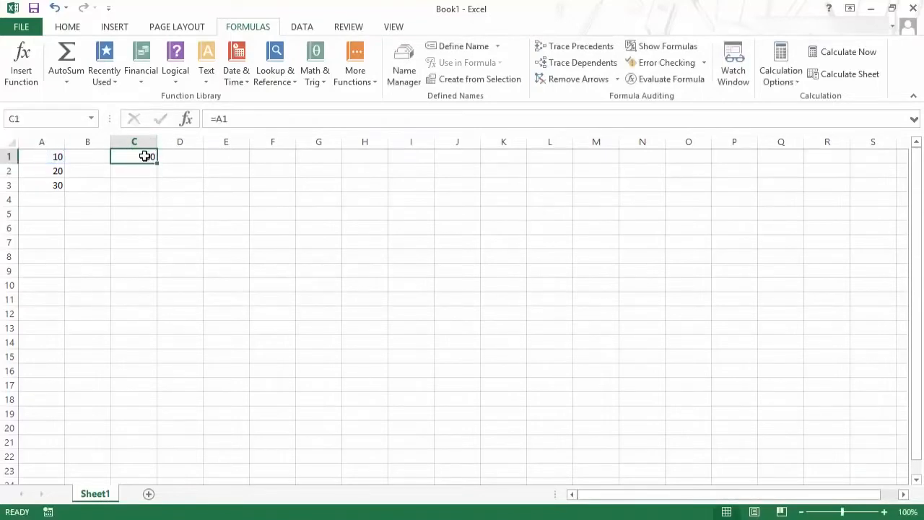
# Test the reference in C1 by replacing the value in A1 with a first name, and undo that change
pyautogui.click(39, 156)
pyautogui.write('Sumit')
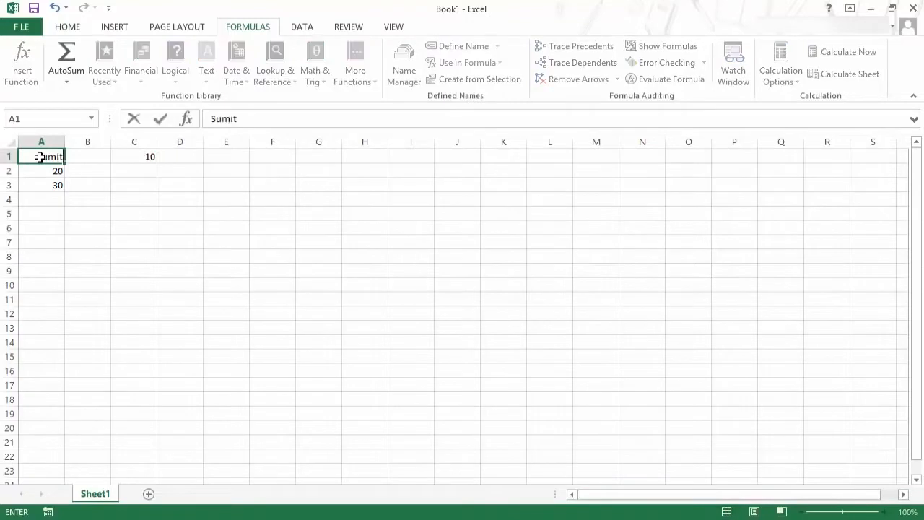
pyautogui.press('Return')
pyautogui.click(40, 157)
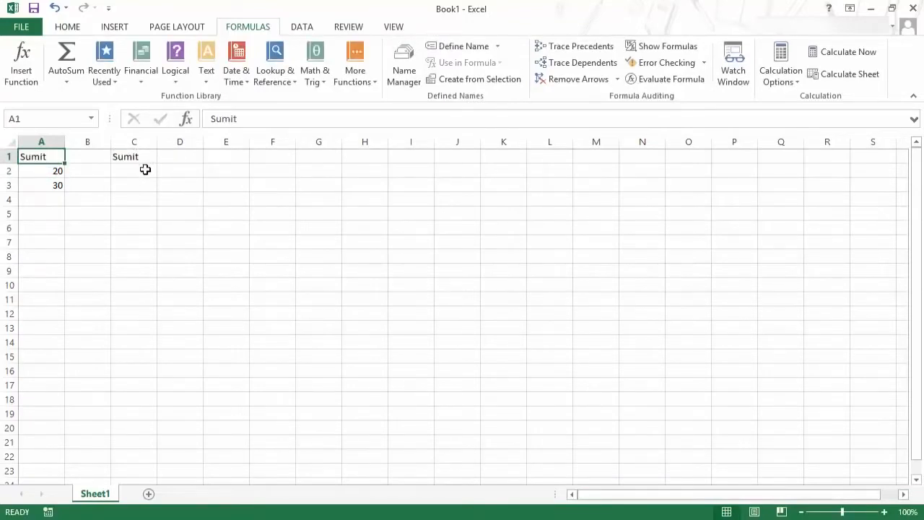
pyautogui.hotkey('ctrl', 'z')
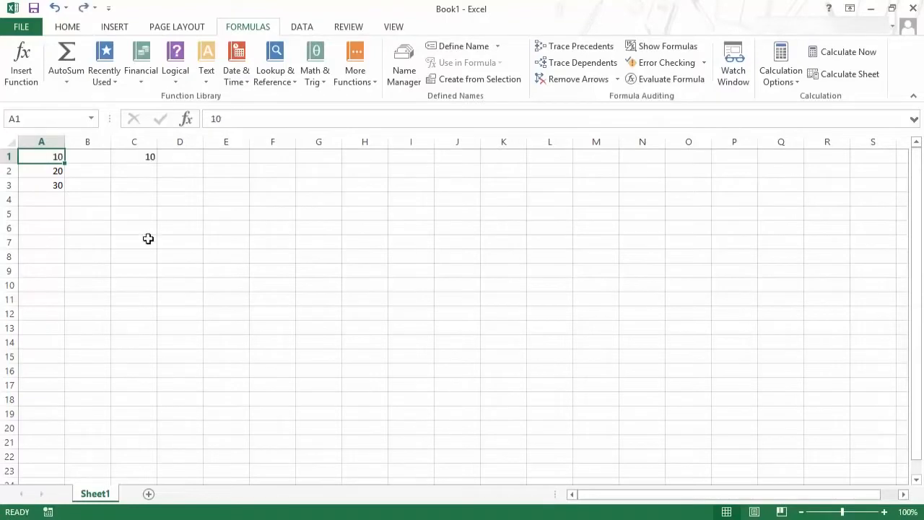
# Enter the formula =A1+A2 in cell C1 and inspect its plus operator
pyautogui.click(151, 158)
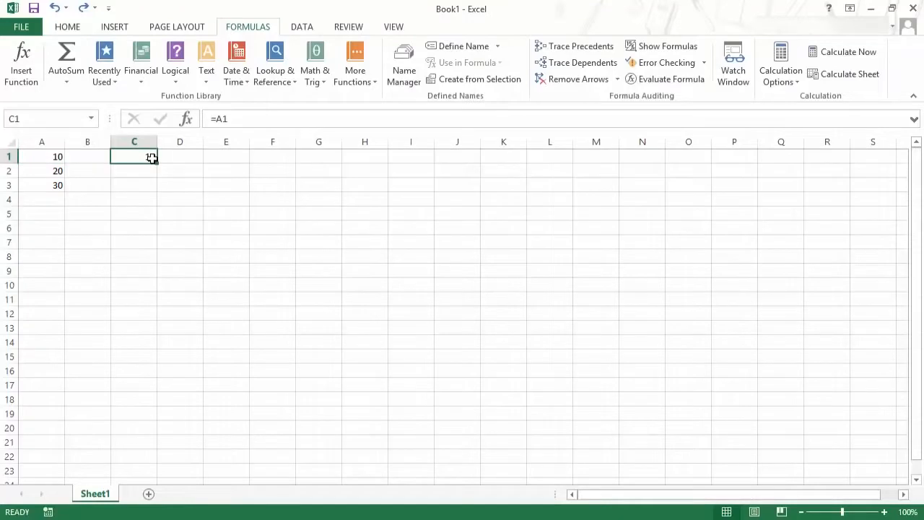
pyautogui.write('=')
pyautogui.click(35, 159)
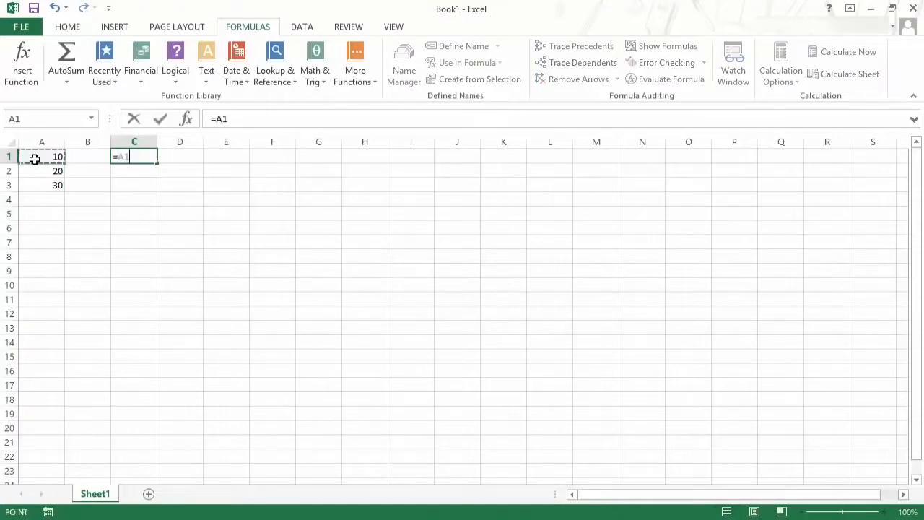
pyautogui.write('+')
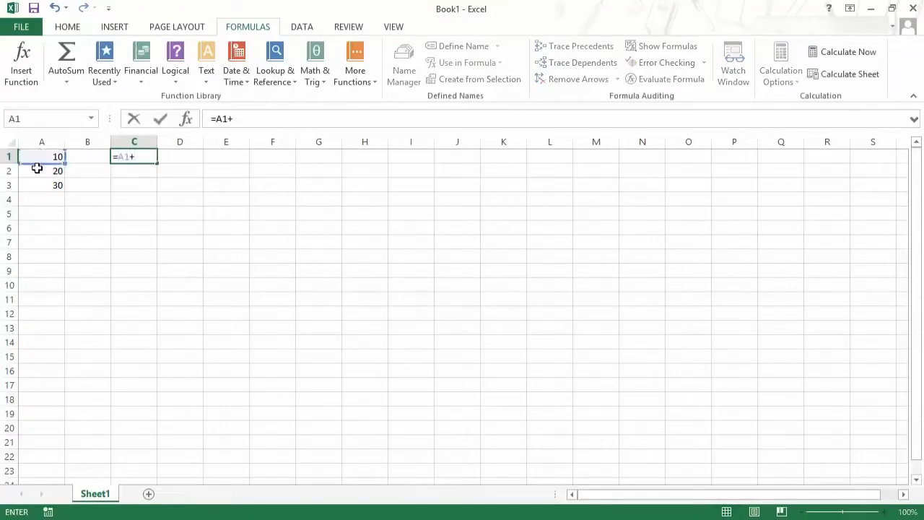
pyautogui.click(37, 172)
pyautogui.press('Return')
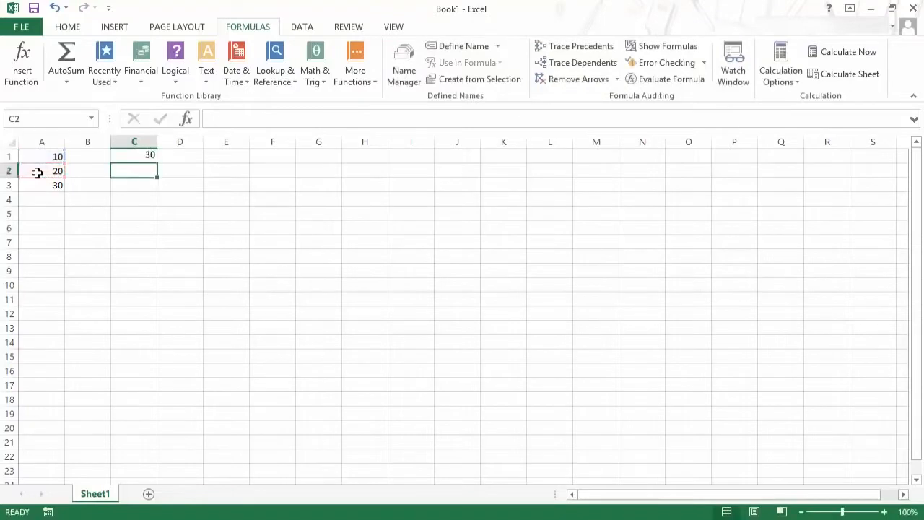
pyautogui.press('Up')
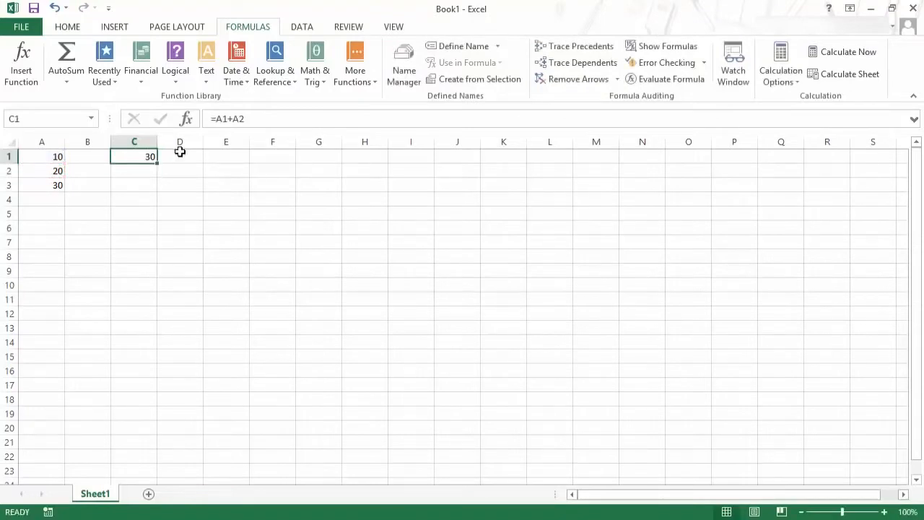
pyautogui.click(229, 121)
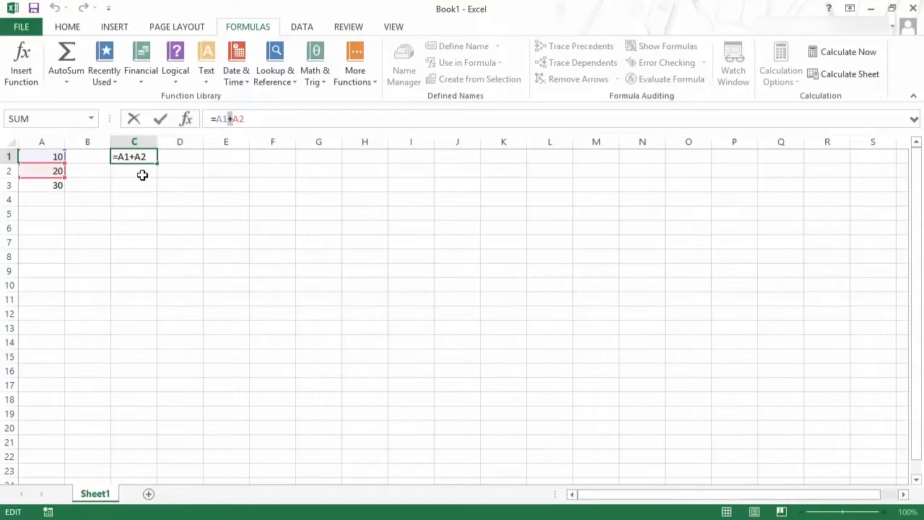
pyautogui.hotkey('ctrl', 'Return')
# Replace the formula in C1 with the subtraction =A1-A2
pyautogui.write('=')
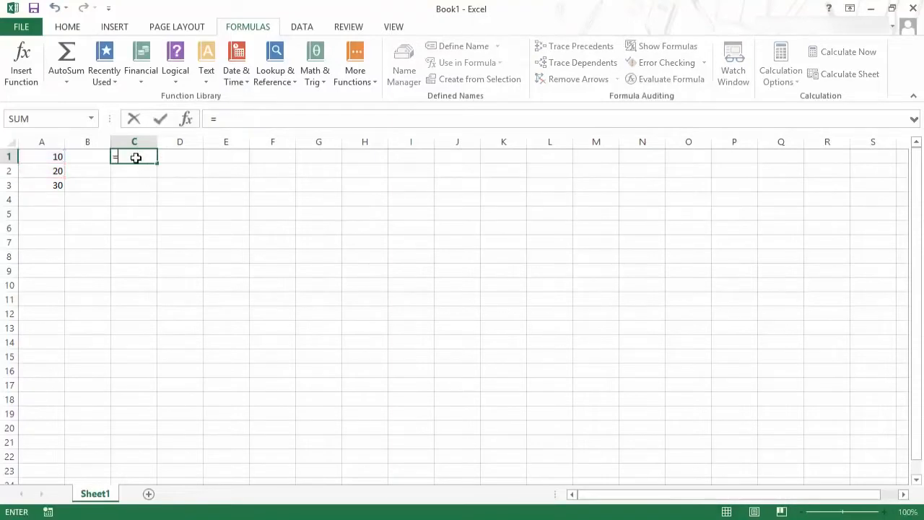
pyautogui.click(53, 155)
pyautogui.write('-')
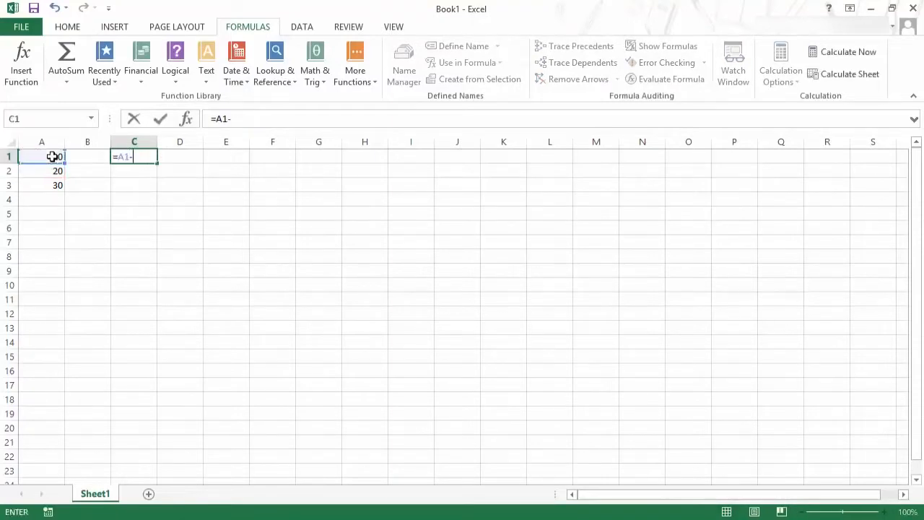
pyautogui.click(53, 169)
pyautogui.press('Return')
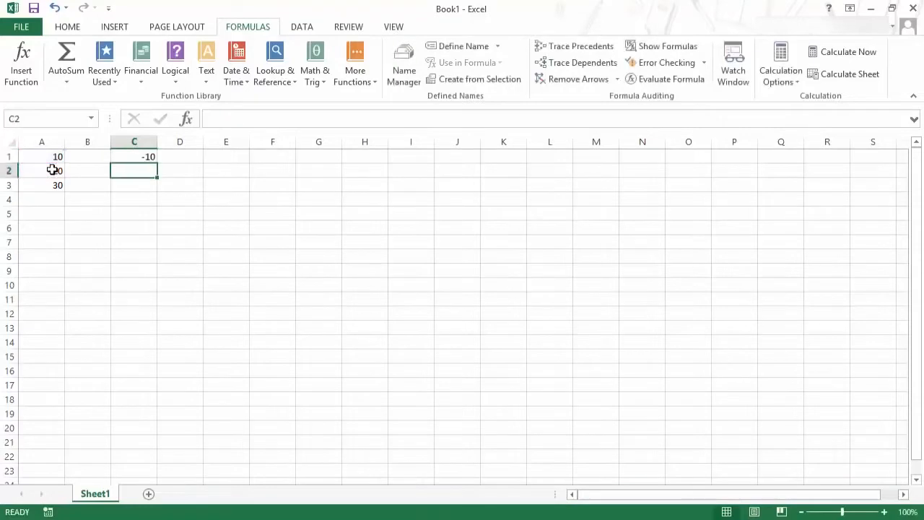
pyautogui.press('Up')
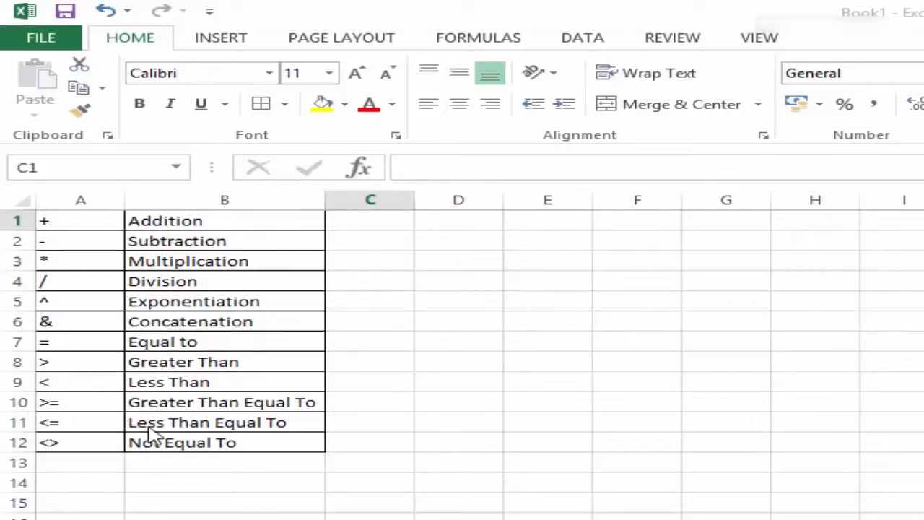
# On the sheet listing the operators, enter the values 10, 20 and 30 in cells D1 to D3
pyautogui.click(484, 224)
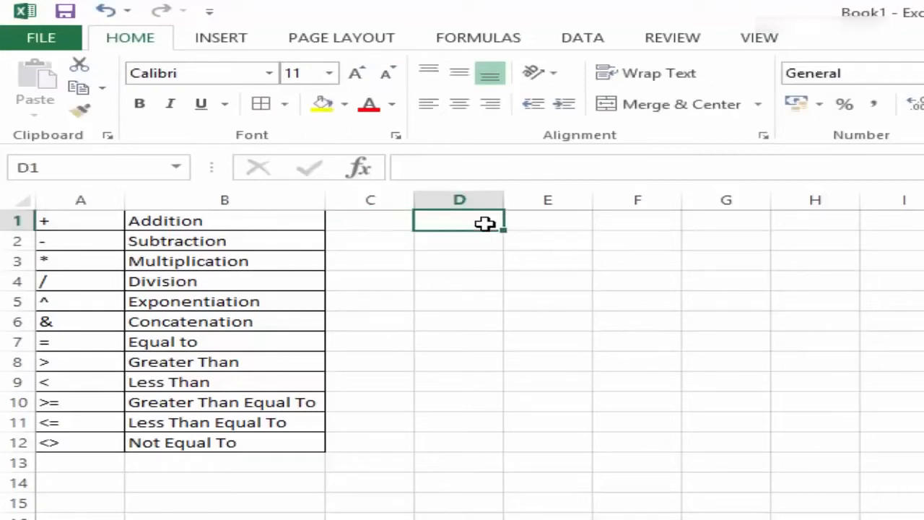
pyautogui.write('10')
pyautogui.press('Return')
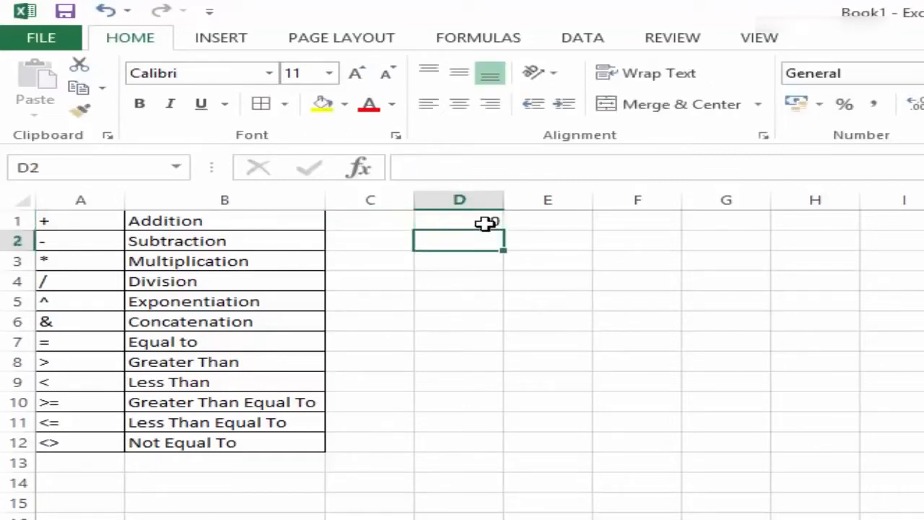
pyautogui.write('20')
pyautogui.press('Return')
pyautogui.write('30')
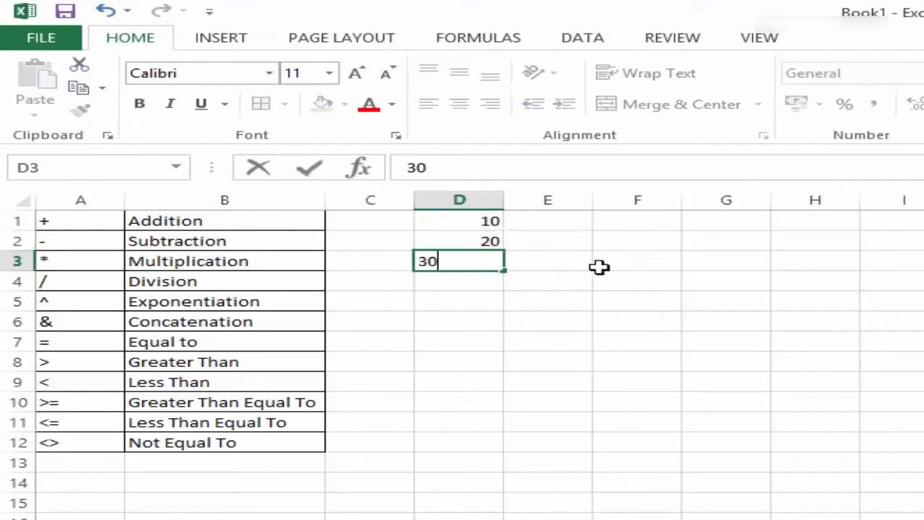
pyautogui.press('Return')
# Enter the addition formula =D1+D2 in cell F1
pyautogui.press('Up')
pyautogui.press('Up')
pyautogui.press('Right')
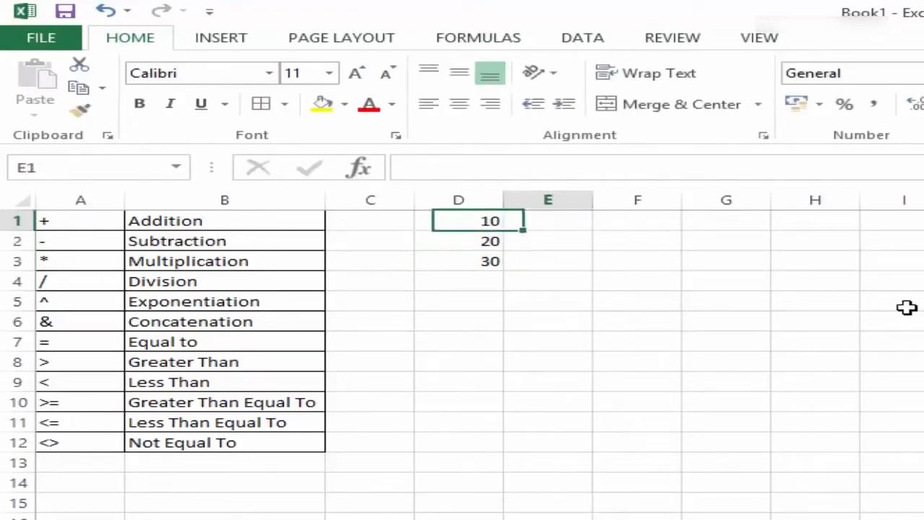
pyautogui.press('Right')
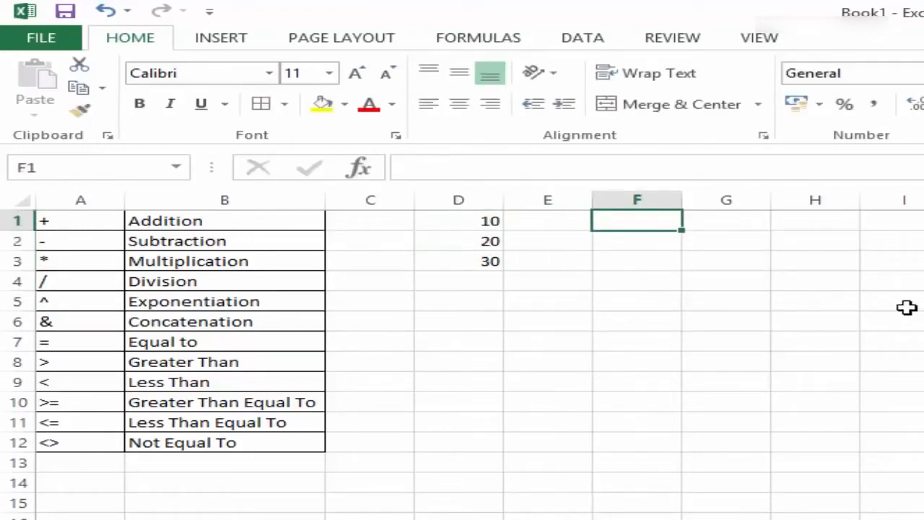
pyautogui.write('=')
pyautogui.press('Left')
pyautogui.press('Left')
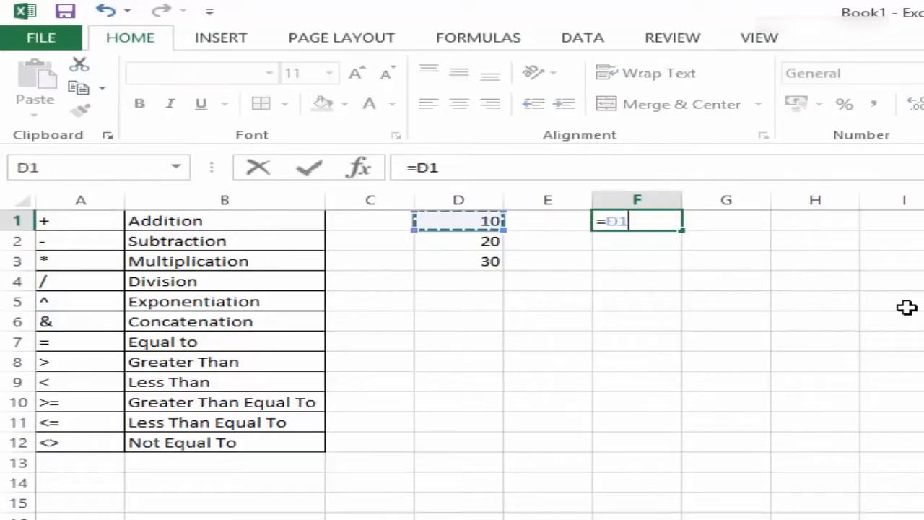
pyautogui.write('+')
pyautogui.press('Left')
pyautogui.press('Left')
pyautogui.press('Down')
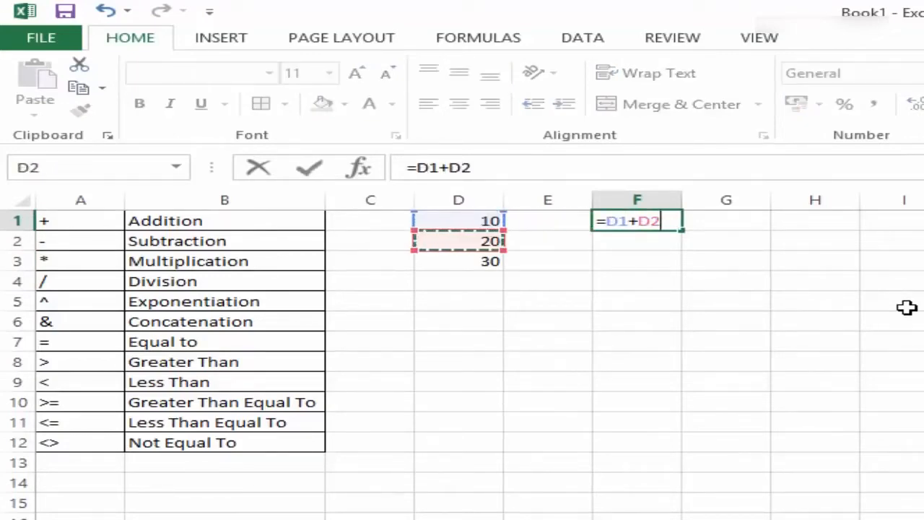
pyautogui.hotkey('ctrl', 'Return')
# Enter the subtraction formula =D1-D2 in cell F2
pyautogui.press('Down')
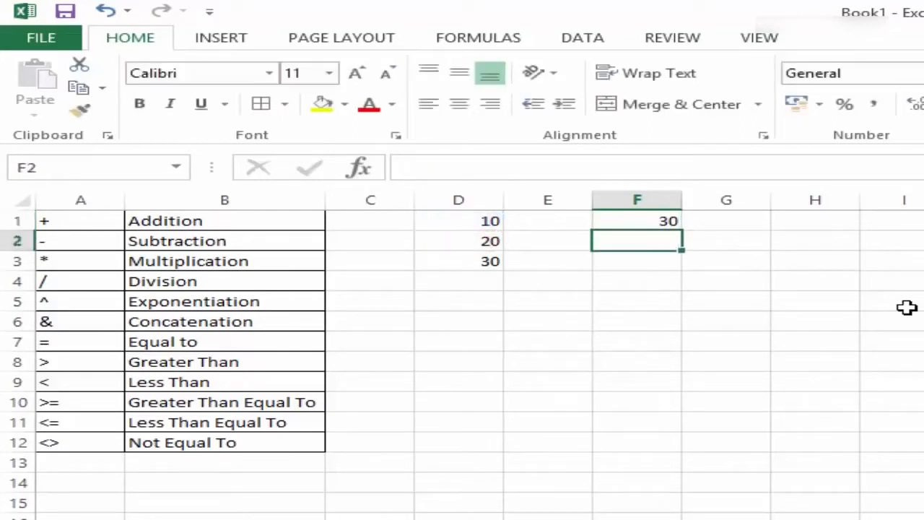
pyautogui.write('=')
pyautogui.press('Left')
pyautogui.press('Left')
pyautogui.press('Up')
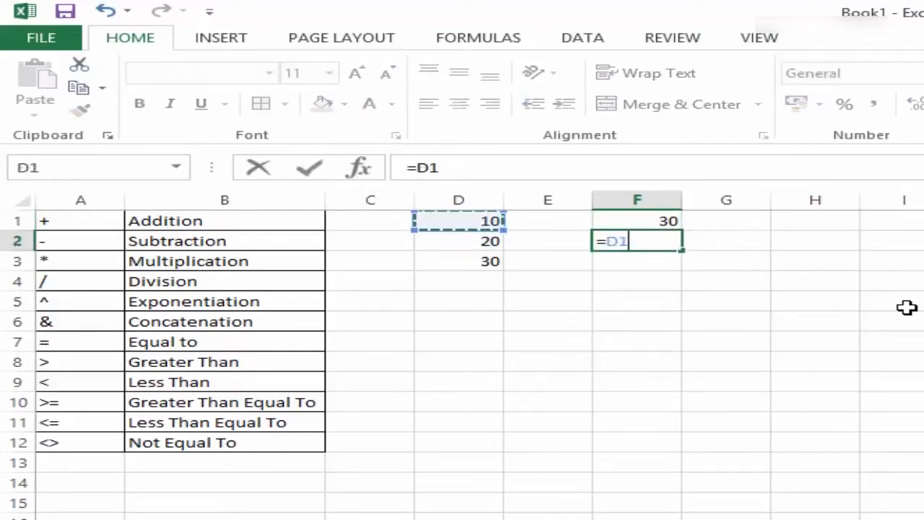
pyautogui.write('-')
pyautogui.press('Left')
pyautogui.press('Left')
pyautogui.hotkey('ctrl', 'Return')
# Complete the subtraction formula =D1-D2 in cell F2 and enter the multiplication formula =D1*D2 in cell F3
pyautogui.press('Return')
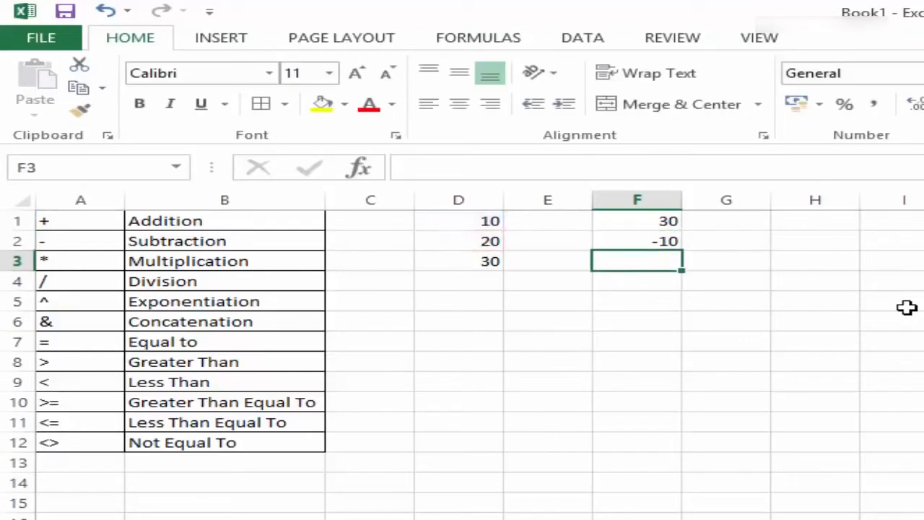
pyautogui.write('=')
pyautogui.press('Up')
pyautogui.press('Left')
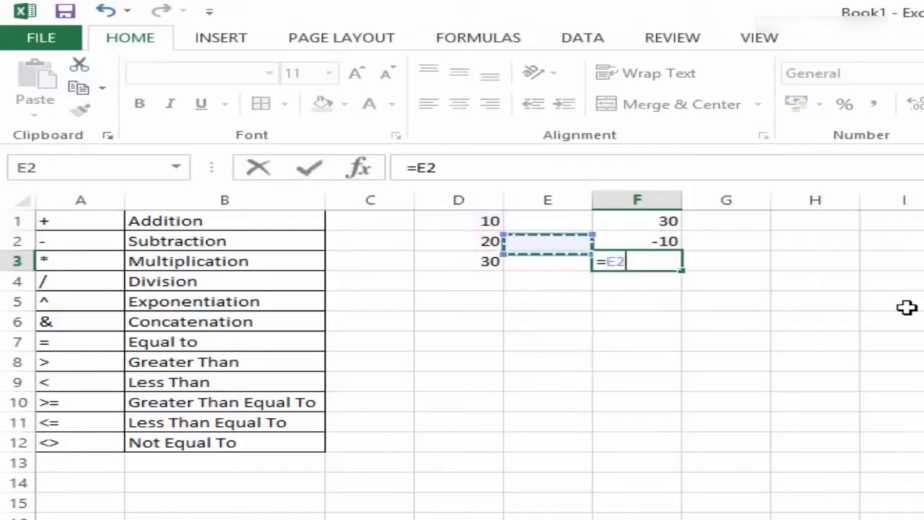
pyautogui.press('Left')
pyautogui.press('Up')
pyautogui.write('*')
pyautogui.press('Left')
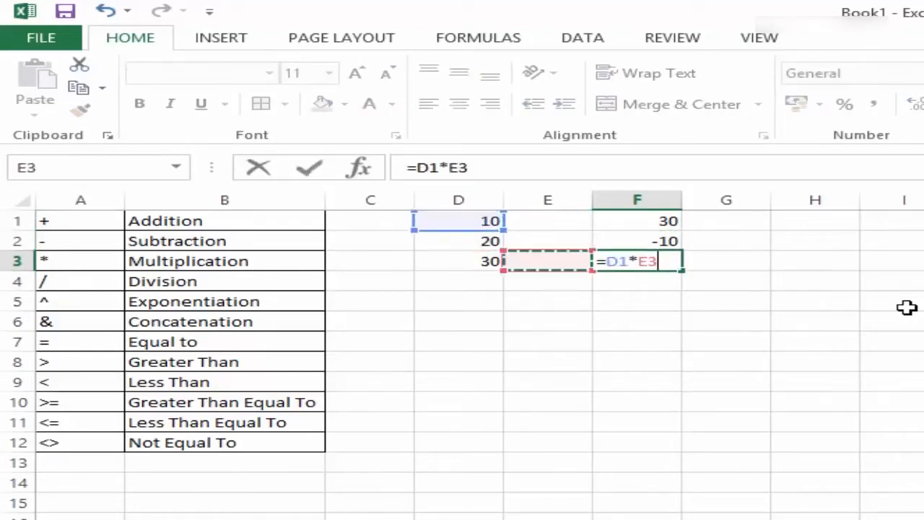
pyautogui.press('Left')
pyautogui.press('Up')
pyautogui.press('Return')
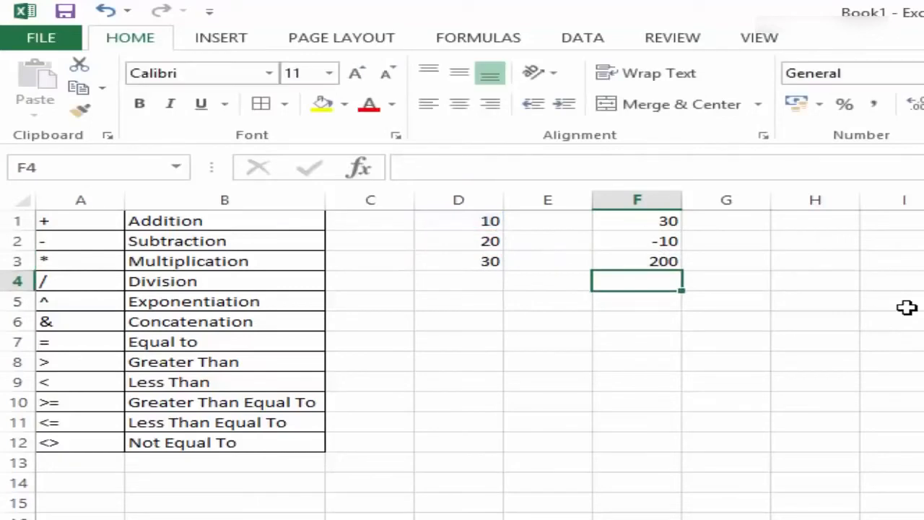
# Enter the division formula =D1/D2 in cell F4, beside the Division row
pyautogui.write('=')
pyautogui.press('Left')
pyautogui.press('Left')
pyautogui.press('Up')
pyautogui.press('Up')
pyautogui.press('Up')
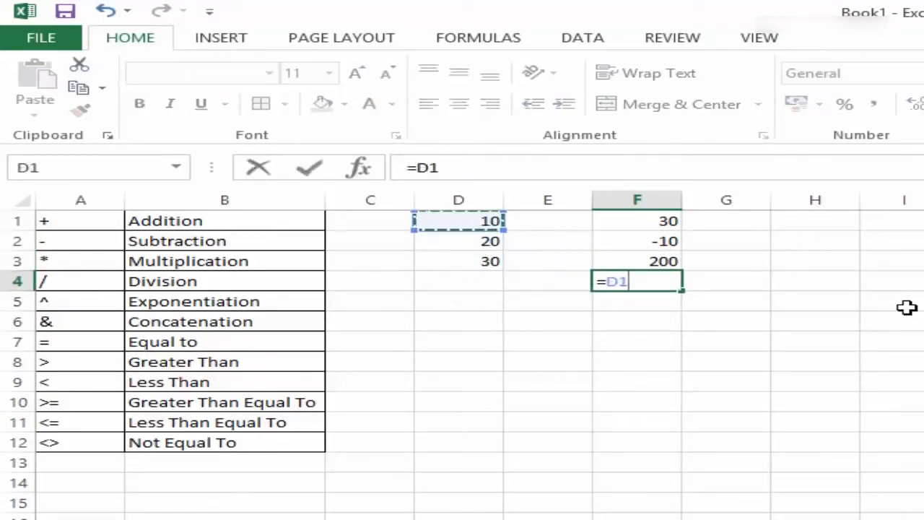
pyautogui.write('/')
pyautogui.press('Left')
pyautogui.press('Left')
pyautogui.press('Up')
pyautogui.press('Up')
pyautogui.press('Return')
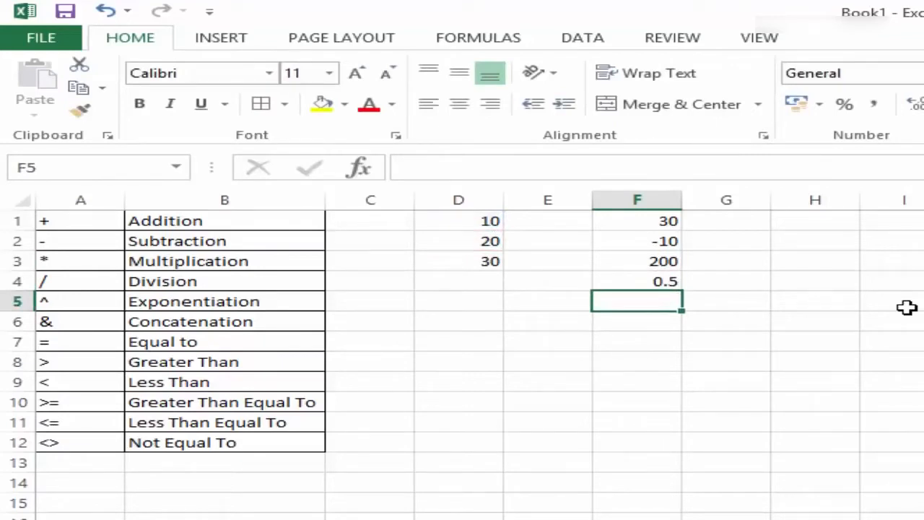
# Enter the value 2 in cell D4, below the three existing numbers
pyautogui.press('Left')
pyautogui.press('Left')
pyautogui.press('Up')
pyautogui.write('2')
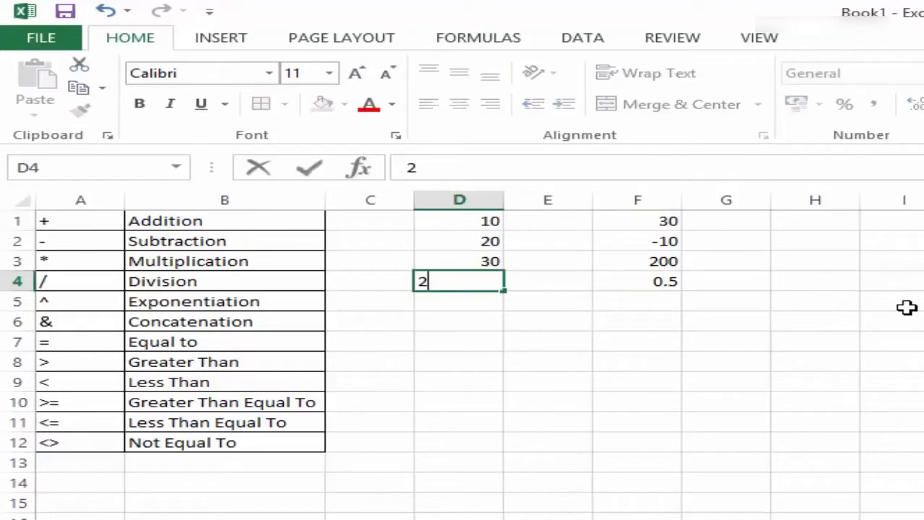
pyautogui.press('Right')
# Enter the exponentiation formula =D1^D4 in cell F5 and reselect that cell to show its formula
pyautogui.press('Right')
pyautogui.press('Down')
pyautogui.write('=')
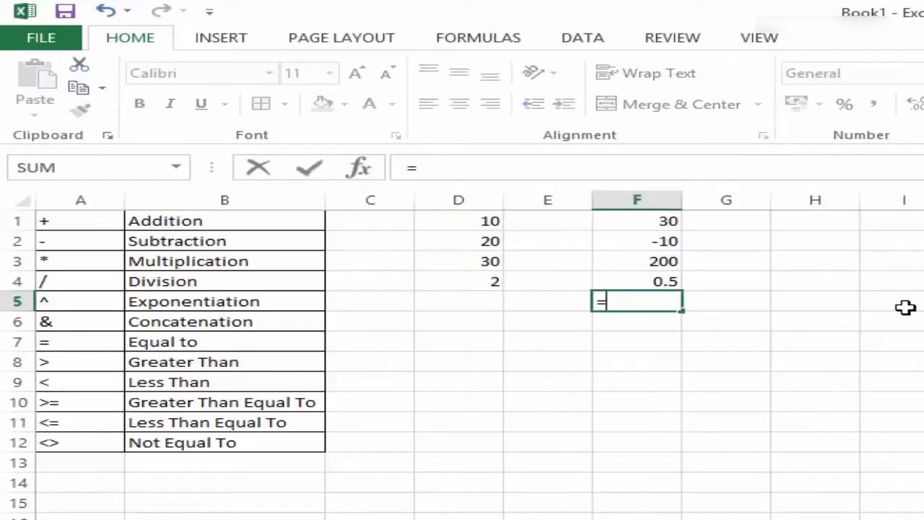
pyautogui.press('Left')
pyautogui.press('Left')
pyautogui.press('Up')
pyautogui.press('Up')
pyautogui.press('Up')
pyautogui.press('Up')
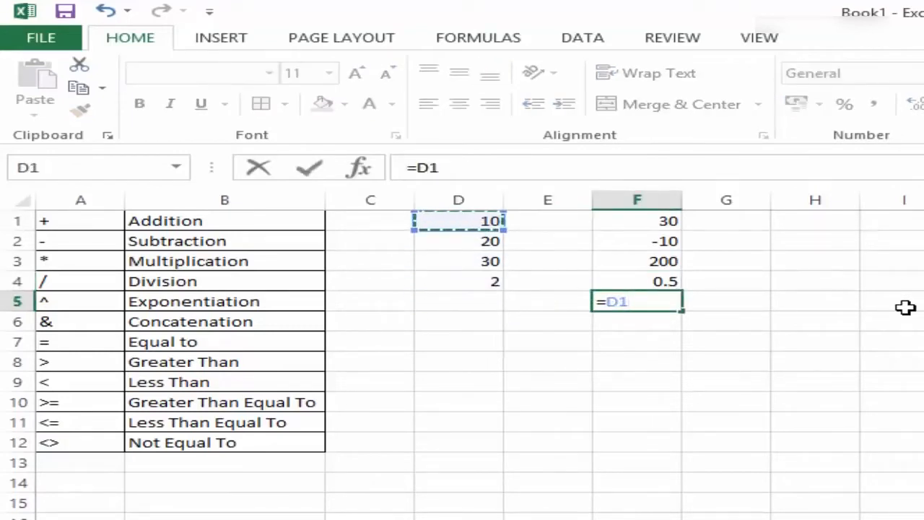
pyautogui.write('^')
pyautogui.press('Left')
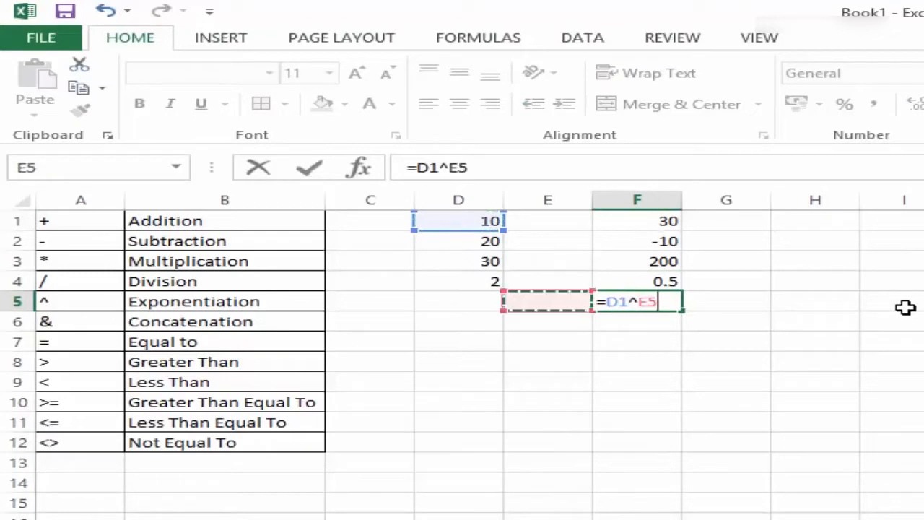
pyautogui.press('Left')
pyautogui.press('Up')
pyautogui.press('Return')
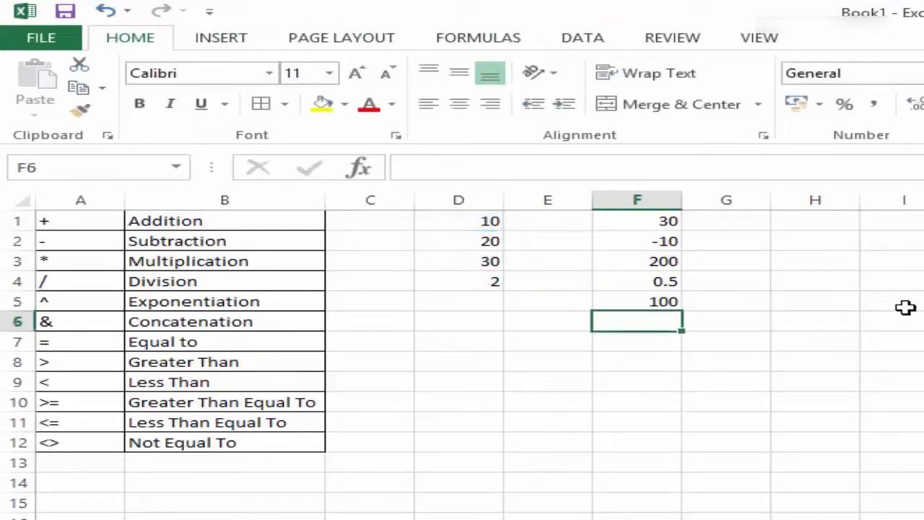
pyautogui.press('Up')
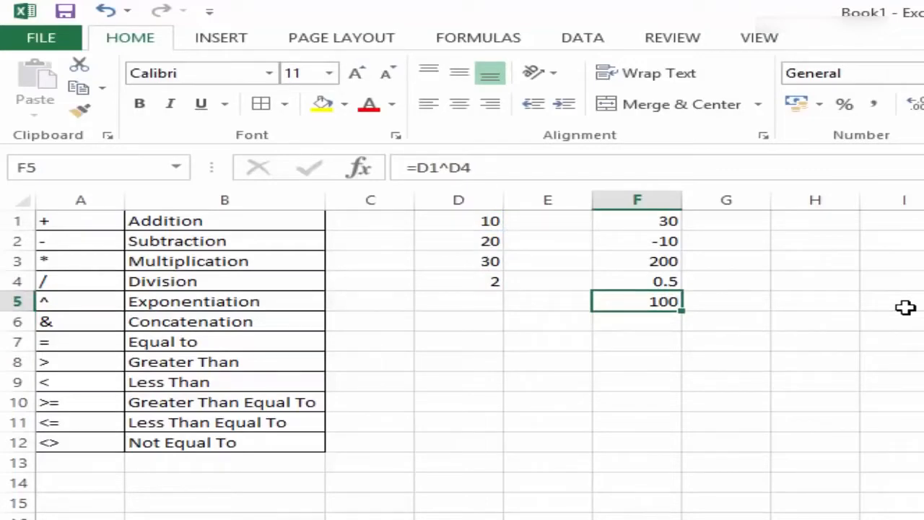
# Enter the concatenation formula =D1&D2 in cell F6 and reselect that cell to show its formula
pyautogui.press('Down')
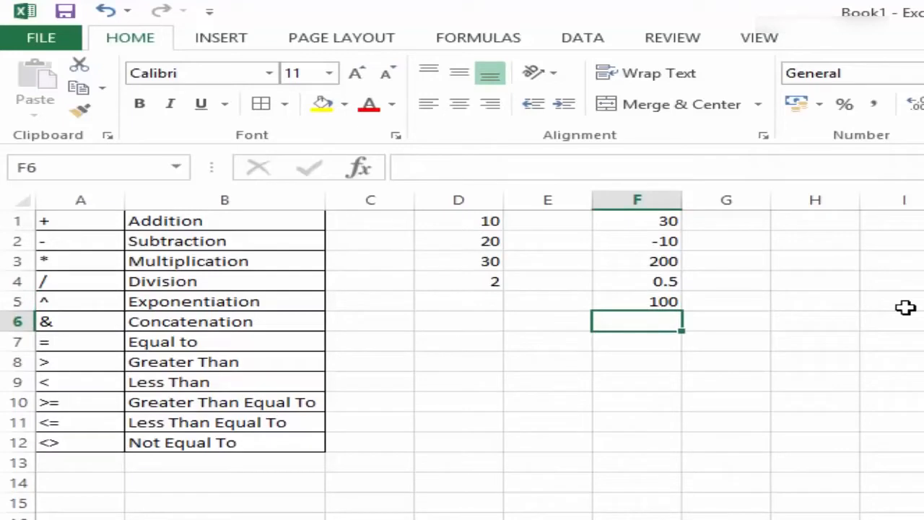
pyautogui.write('=')
pyautogui.press('Left')
pyautogui.press('Left')
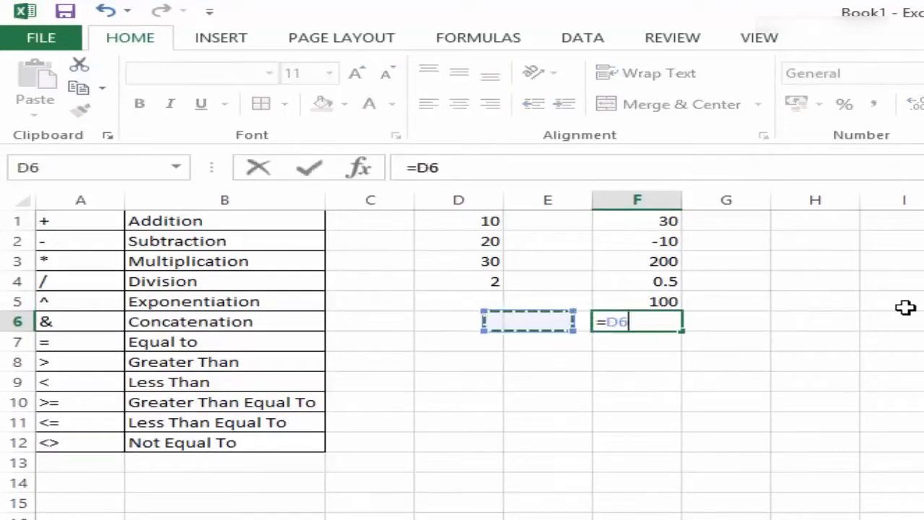
pyautogui.press('Up')
pyautogui.press('Up')
pyautogui.press('Up')
pyautogui.press('Up')
pyautogui.press('Up')
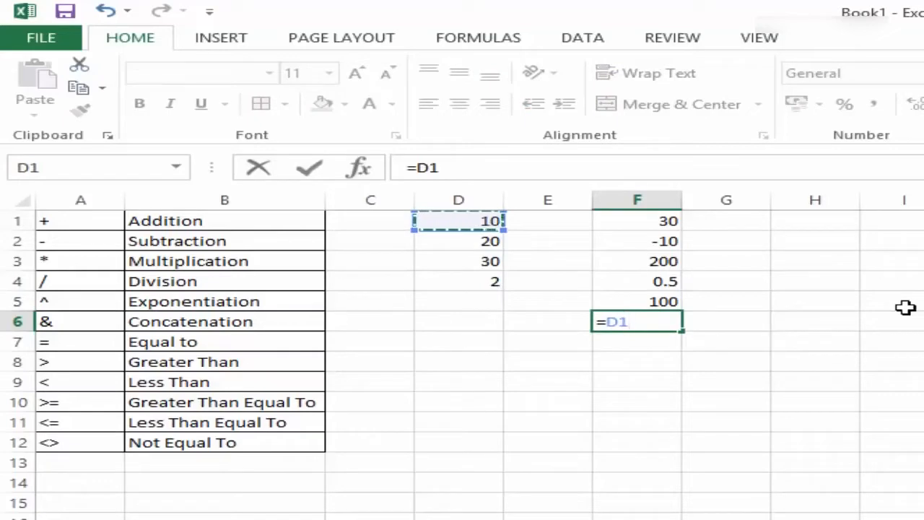
pyautogui.write('&')
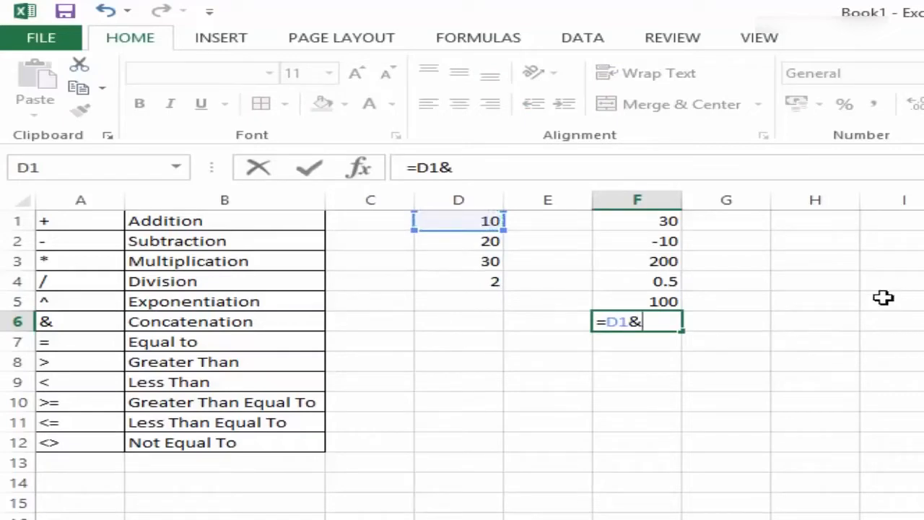
pyautogui.click(462, 244)
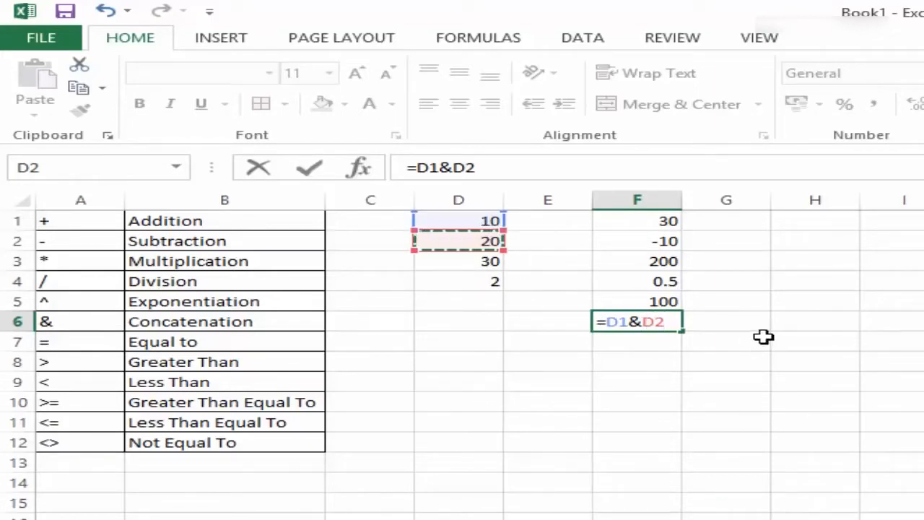
pyautogui.press('Return')
pyautogui.press('Up')
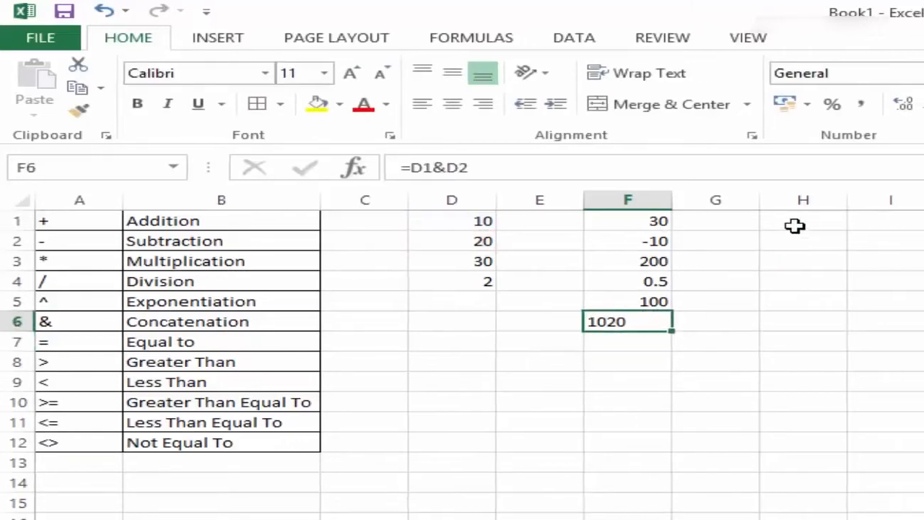
# Enter a person's first name in cell H1 and the last name in cell I1
pyautogui.click(801, 221)
pyautogui.write('Sumit')
pyautogui.press('Tab')
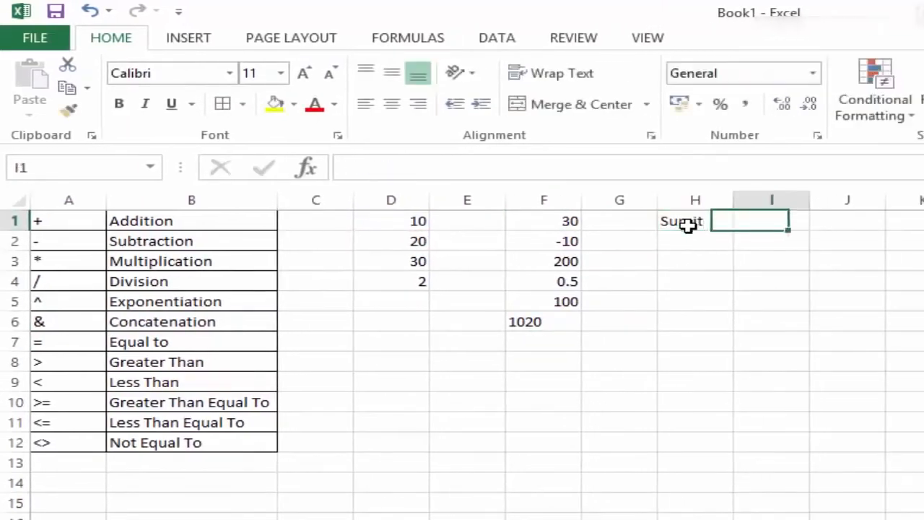
pyautogui.write('Bansal')
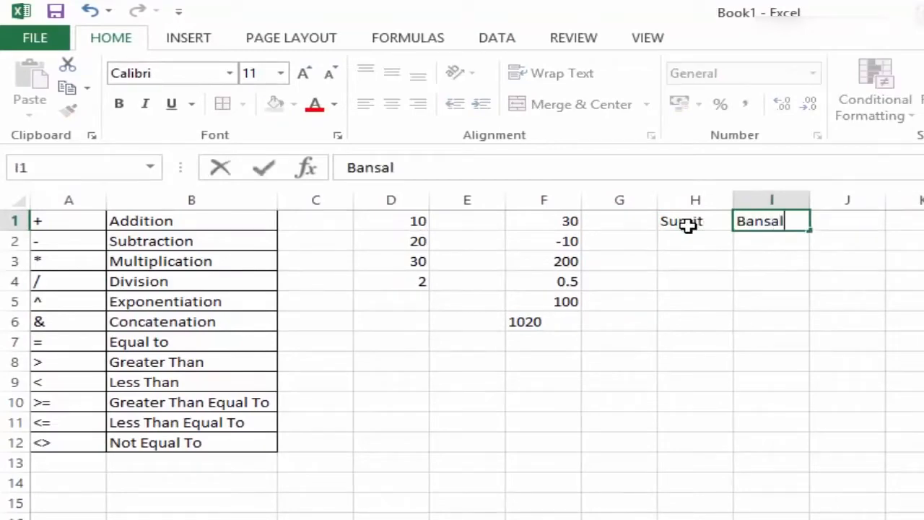
pyautogui.press('Return')
# Join the first and last name with the formula =H1&I1 in cell H3
pyautogui.press('Return')
pyautogui.press('Left')
pyautogui.write('=')
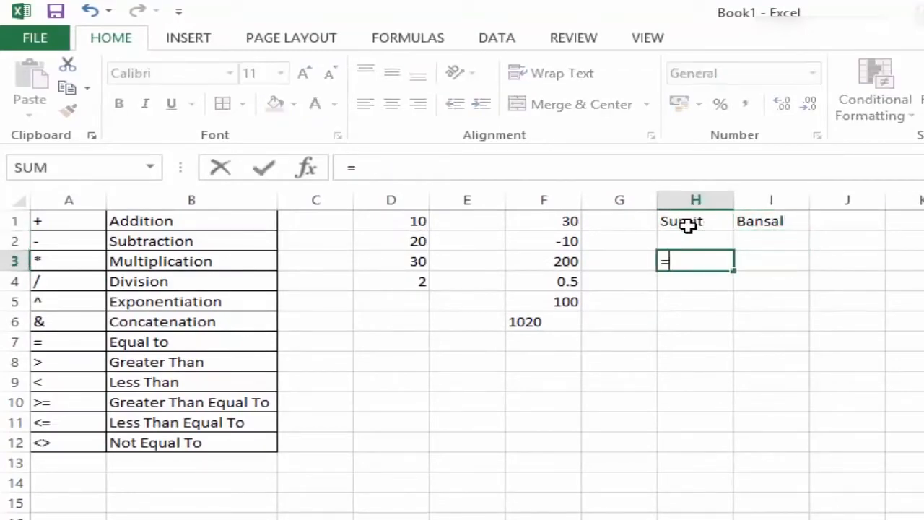
pyautogui.click(688, 225)
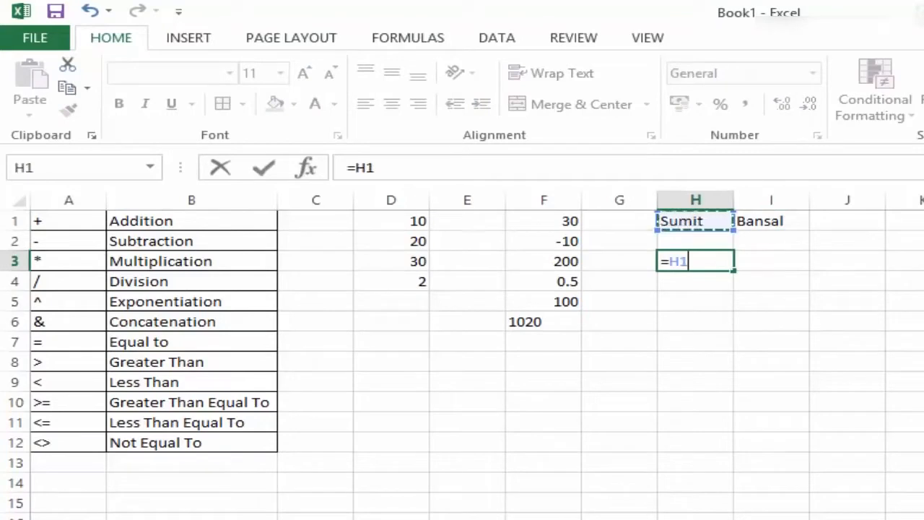
pyautogui.write('&')
pyautogui.click(791, 218)
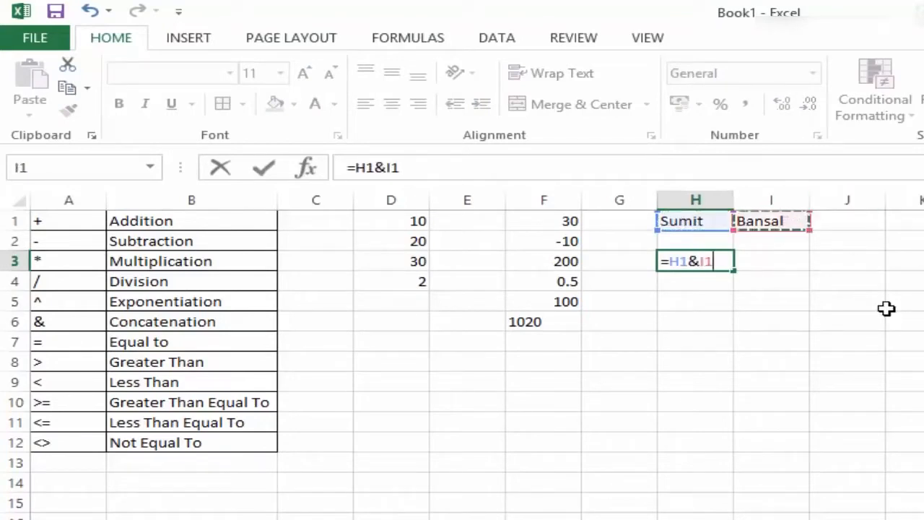
pyautogui.press('Return')
pyautogui.press('Up')
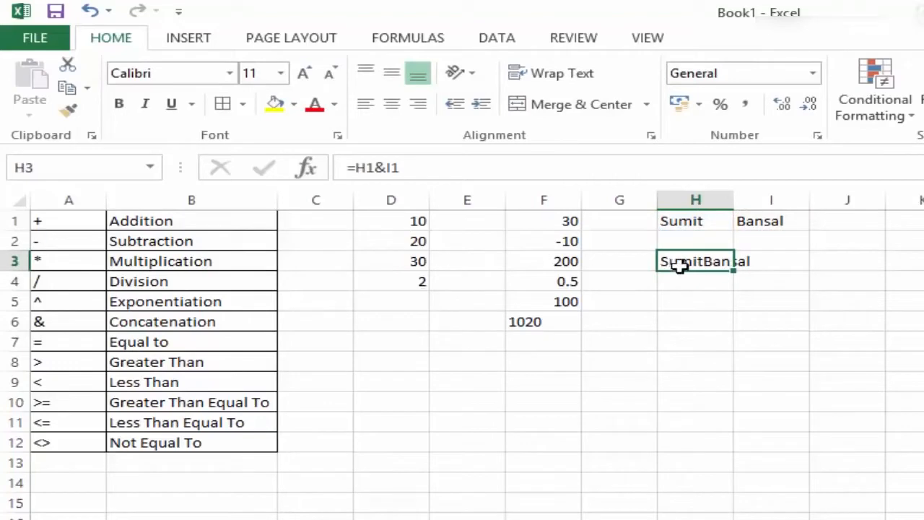
# Edit the formula in H3 to =H1&" "&I1 so a space separates the two names
pyautogui.doubleClick(722, 263)
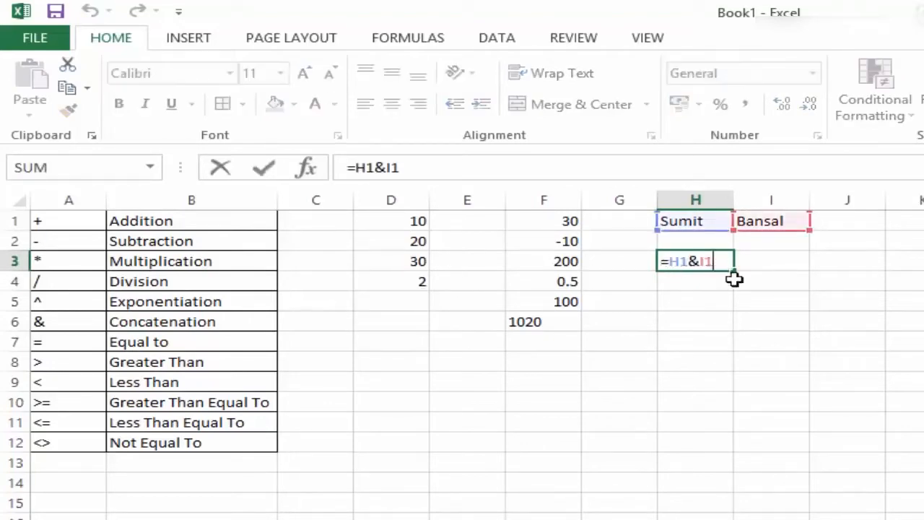
pyautogui.click(698, 261)
pyautogui.write('" ')
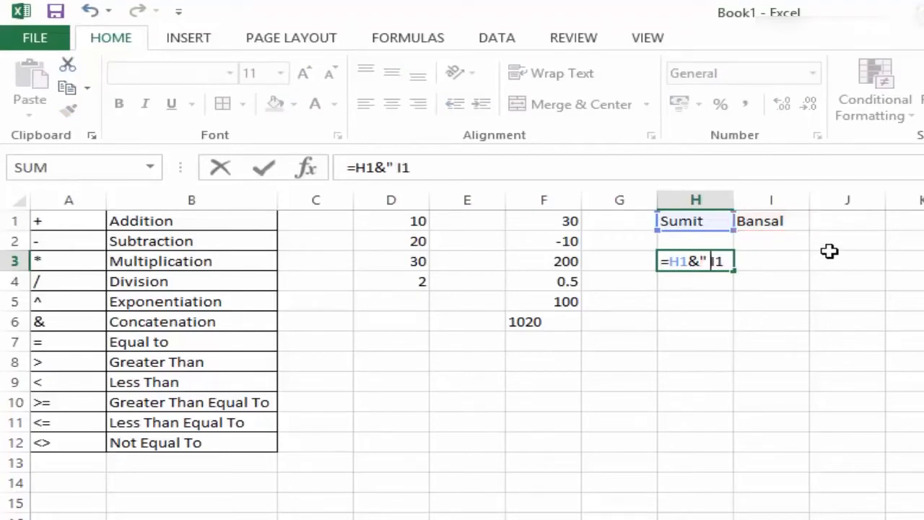
pyautogui.write('"&')
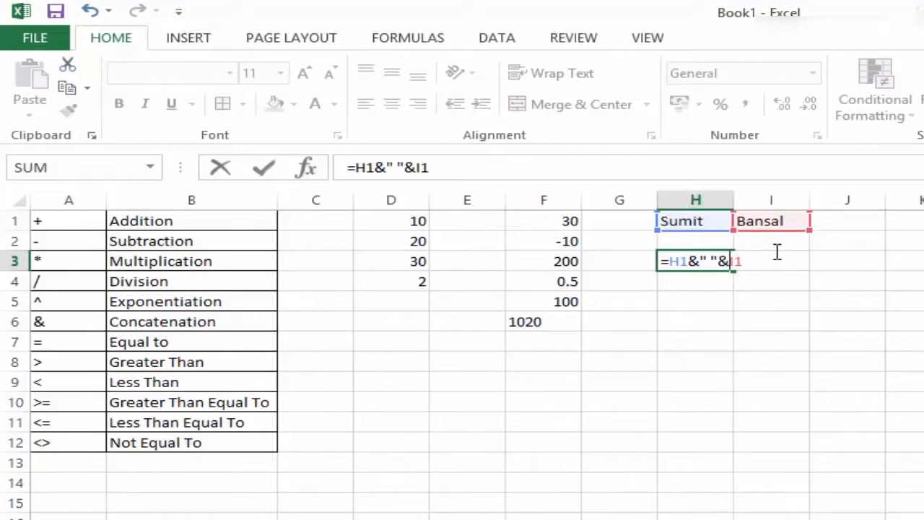
pyautogui.press('Return')
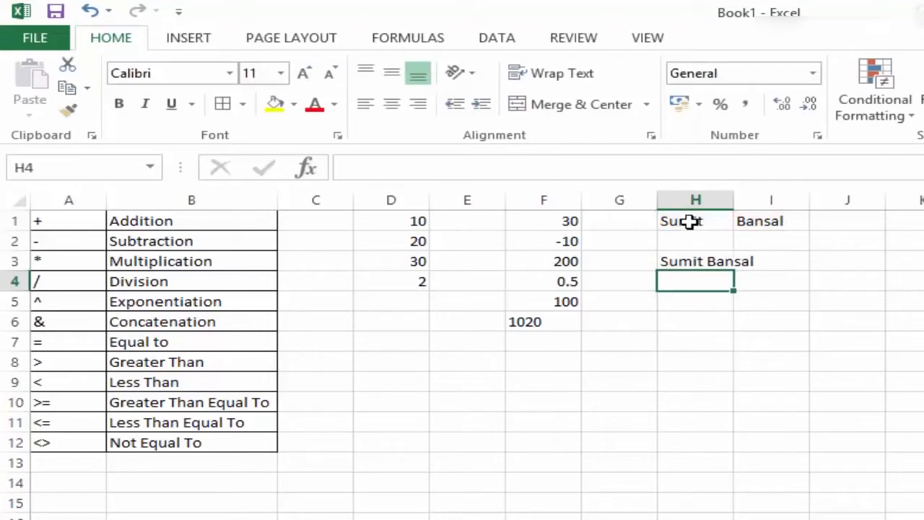
# Clear the name example from cells H1 to I3
pyautogui.moveTo(689, 221); pyautogui.dragTo(759, 259)
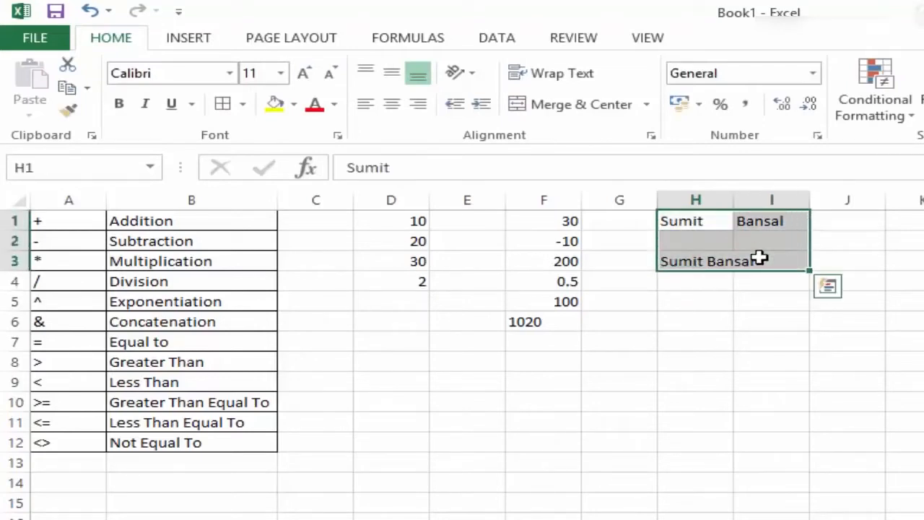
pyautogui.press('Delete')
# Enter the equal-to comparison formula =D1=D2 in cell F7
pyautogui.click(546, 345)
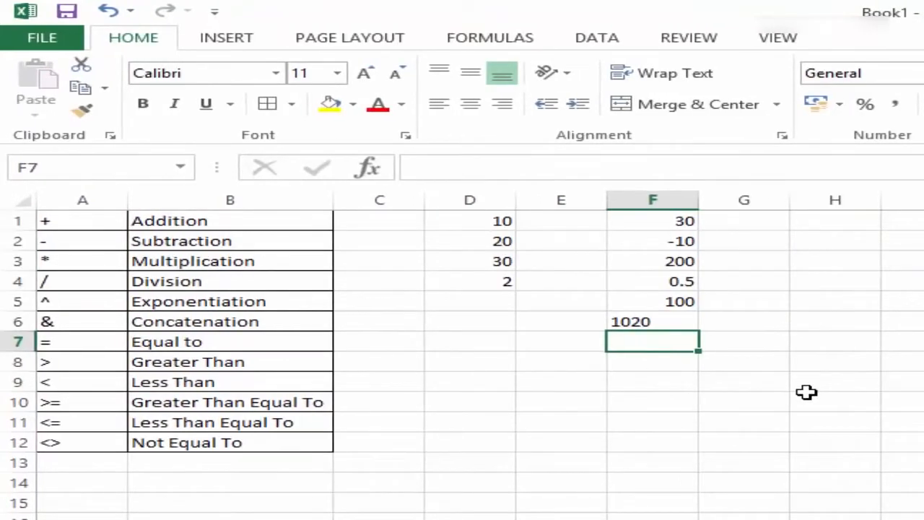
pyautogui.write('=')
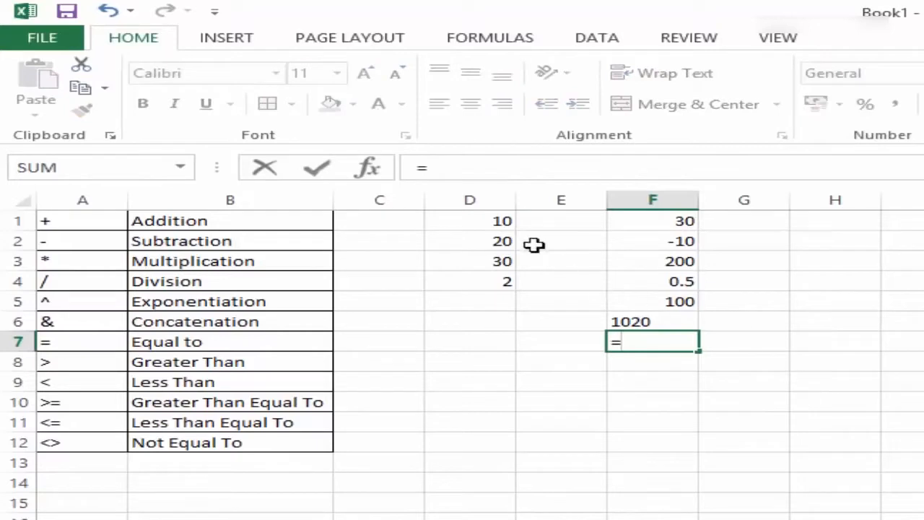
pyautogui.click(493, 225)
pyautogui.write('=')
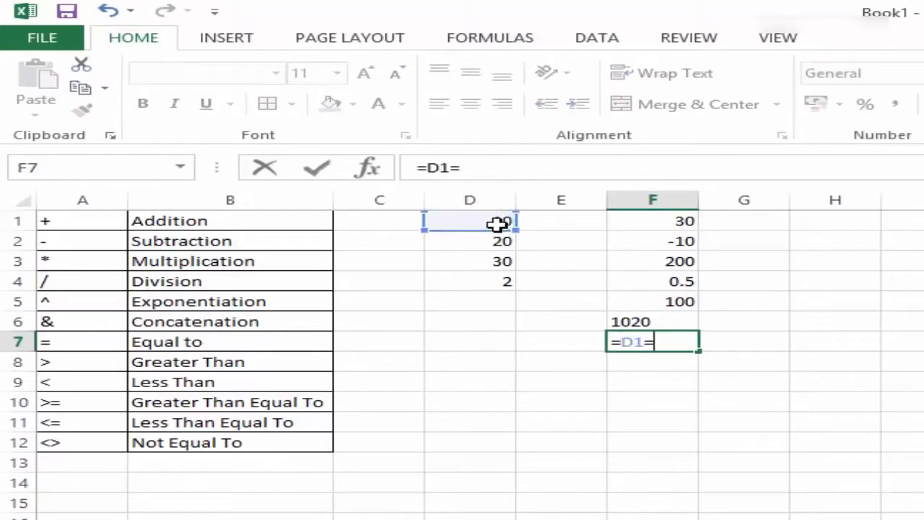
pyautogui.click(491, 240)
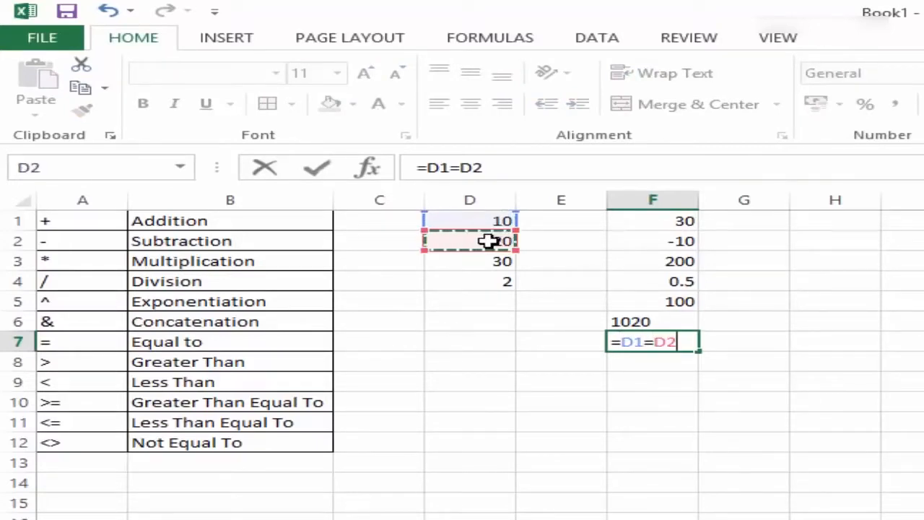
pyautogui.press('Return')
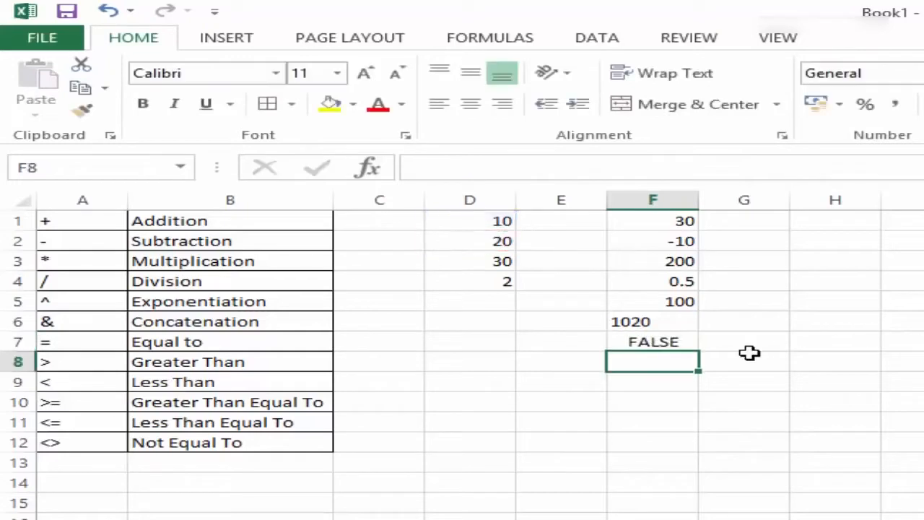
# Test the equal-to comparison by setting cell D2 to 10, and undo that change
pyautogui.click(496, 243)
pyautogui.press('F2')
pyautogui.press('BackSpace')
pyautogui.press('BackSpace')
pyautogui.write('10')
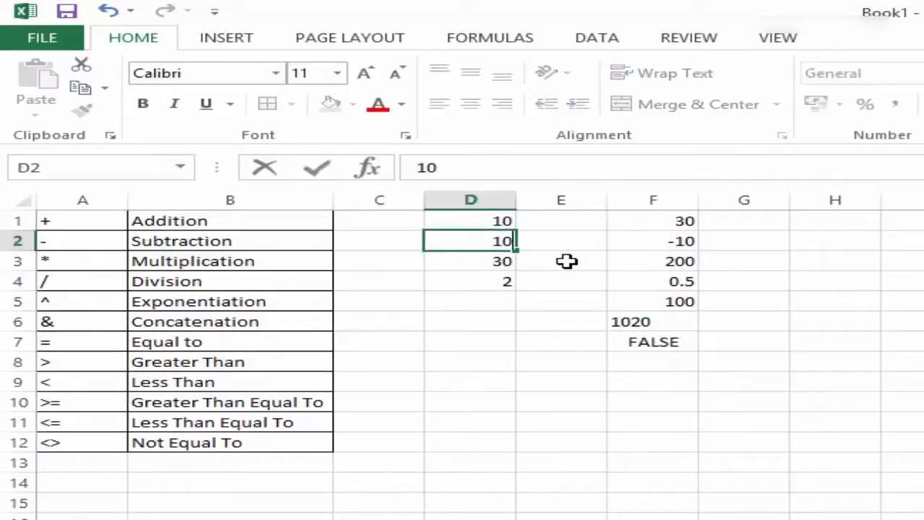
pyautogui.press('Return')
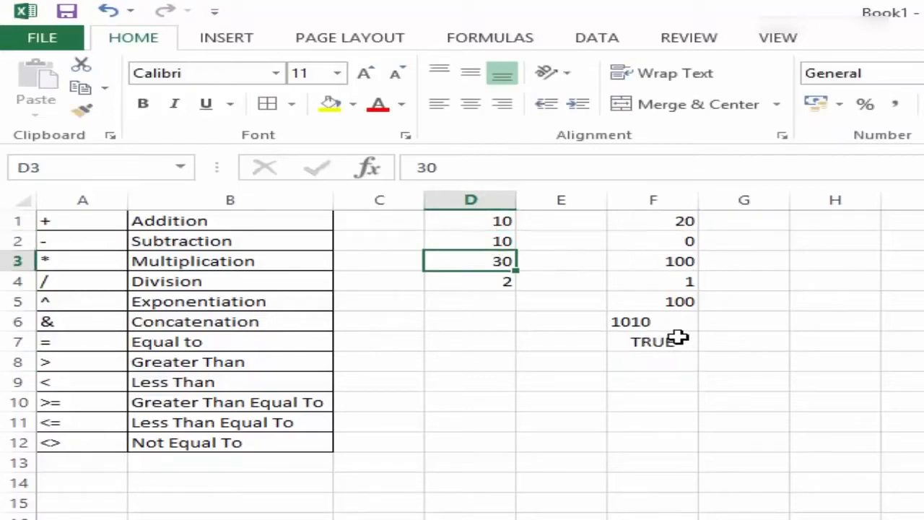
pyautogui.hotkey('ctrl', 'z')
# Enter the greater-than comparison formula =D1>D2 in cell F8
pyautogui.click(659, 361)
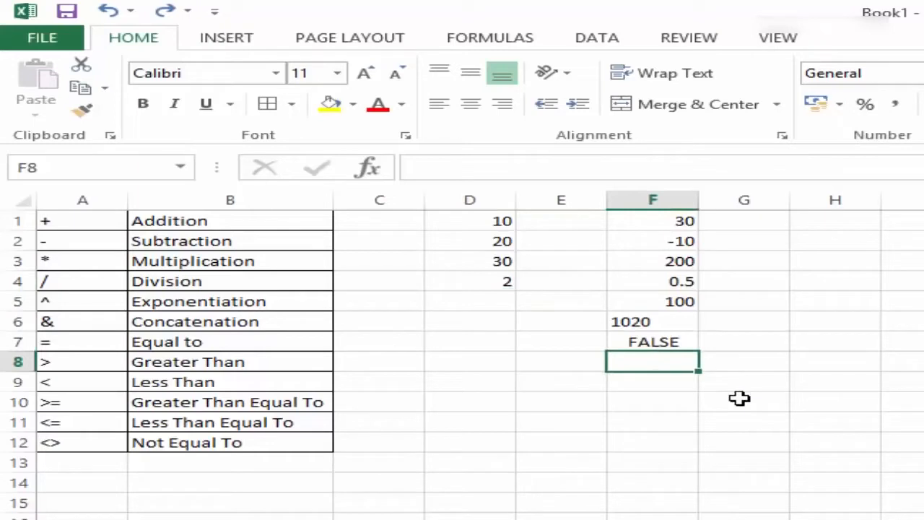
pyautogui.write('=')
pyautogui.click(478, 222)
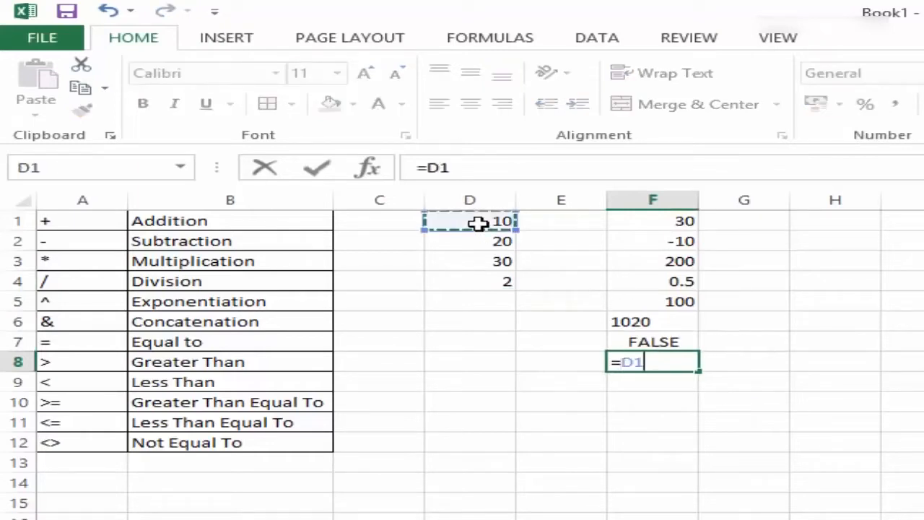
pyautogui.write('>')
pyautogui.click(481, 240)
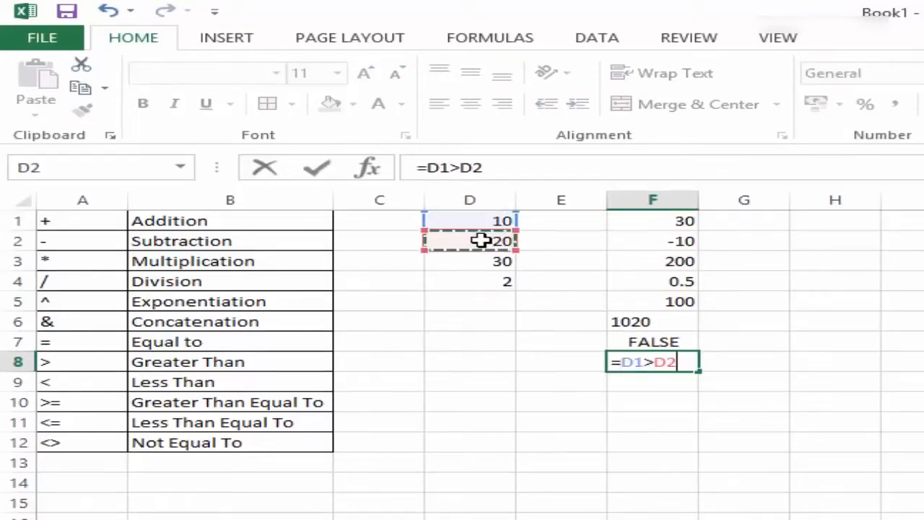
pyautogui.press('Return')
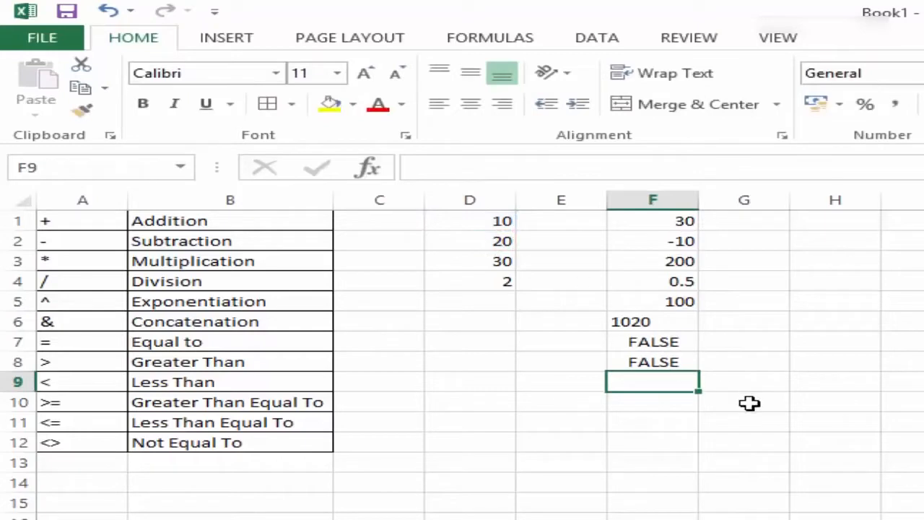
# Enter the less-than comparison formula =D1<D2 in cell F9
pyautogui.write('=')
pyautogui.click(502, 223)
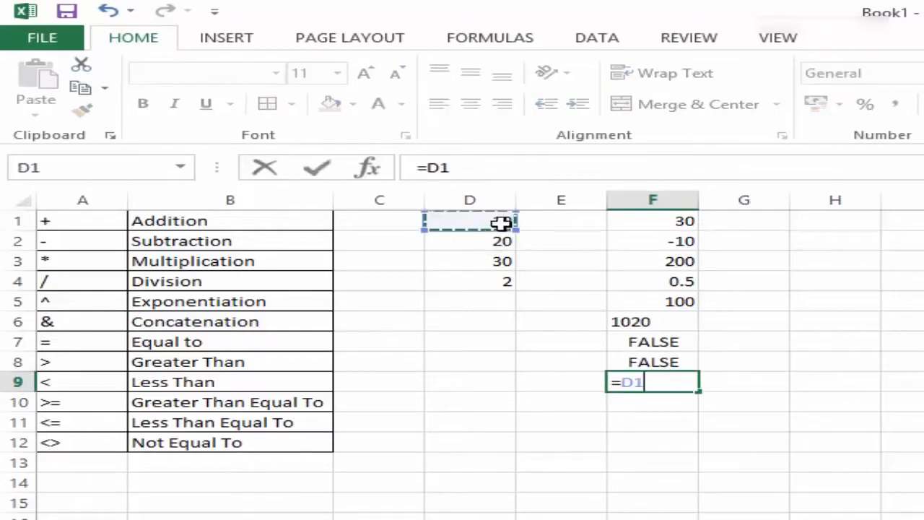
pyautogui.write('<')
pyautogui.click(498, 244)
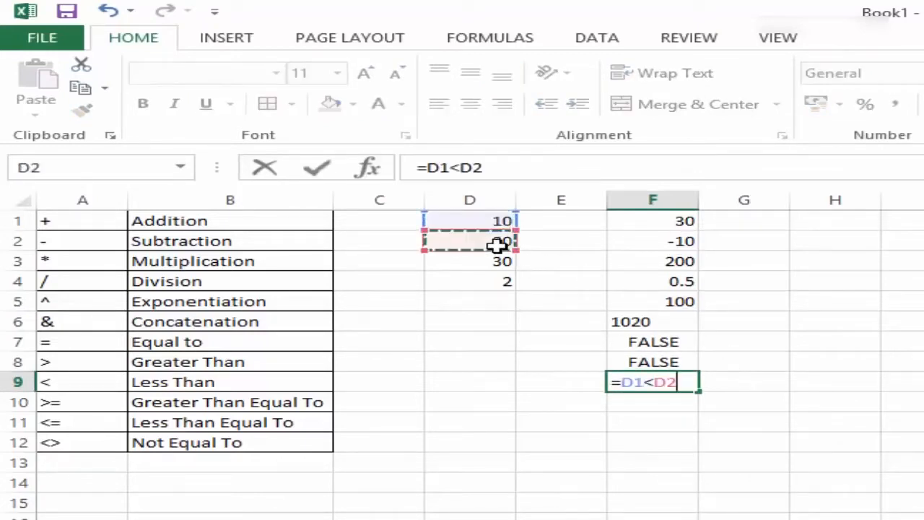
pyautogui.press('Return')
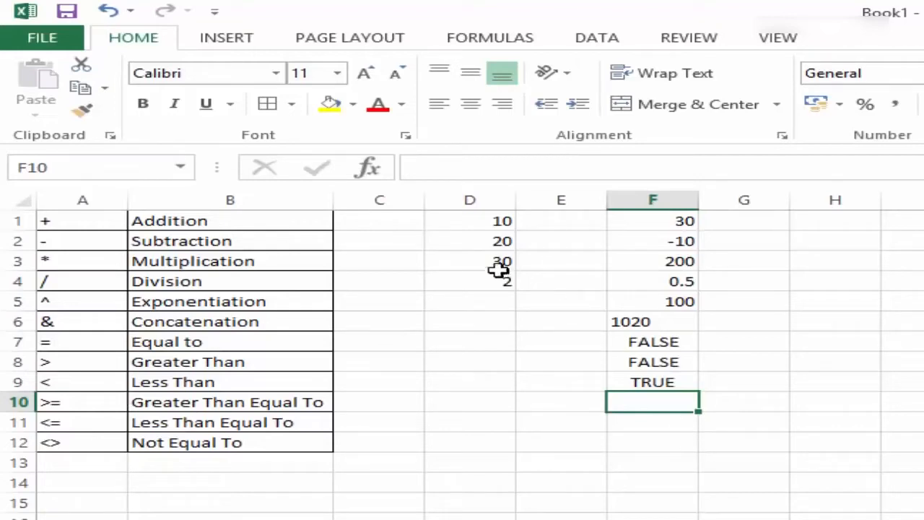
# Enter the value 10.1 in cell D5 below the other sample numbers
pyautogui.click(484, 306)
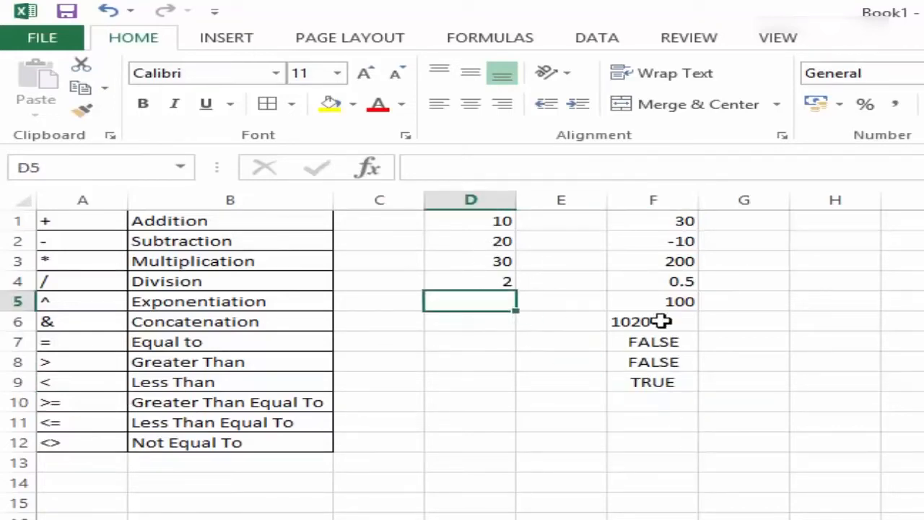
pyautogui.write('10.')
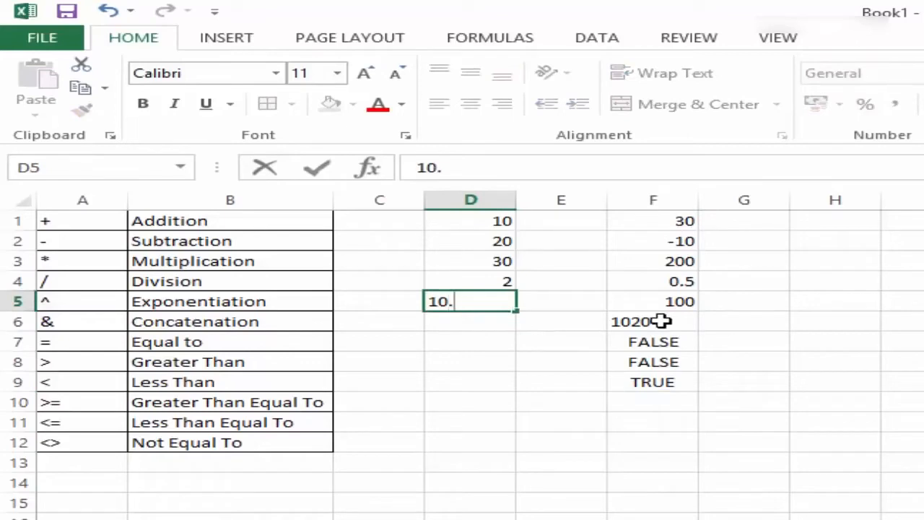
pyautogui.write('1')
pyautogui.press('Return')
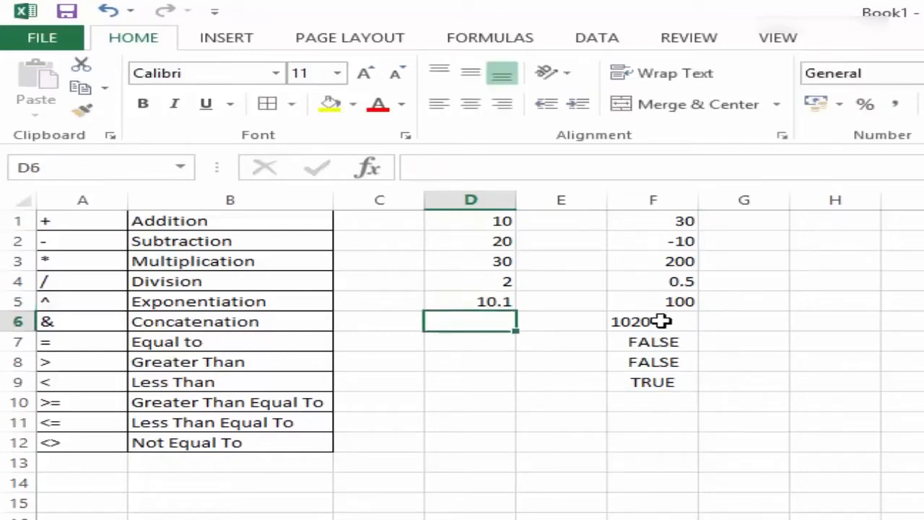
# Enter the greater-than-or-equal-to comparison formula =D5>=D1 in cell F10
pyautogui.click(646, 401)
pyautogui.write('=')
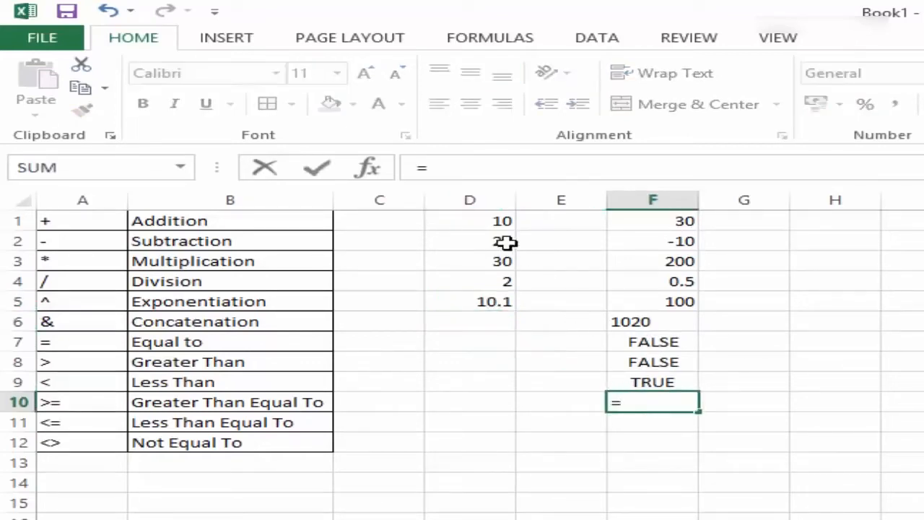
pyautogui.click(494, 222)
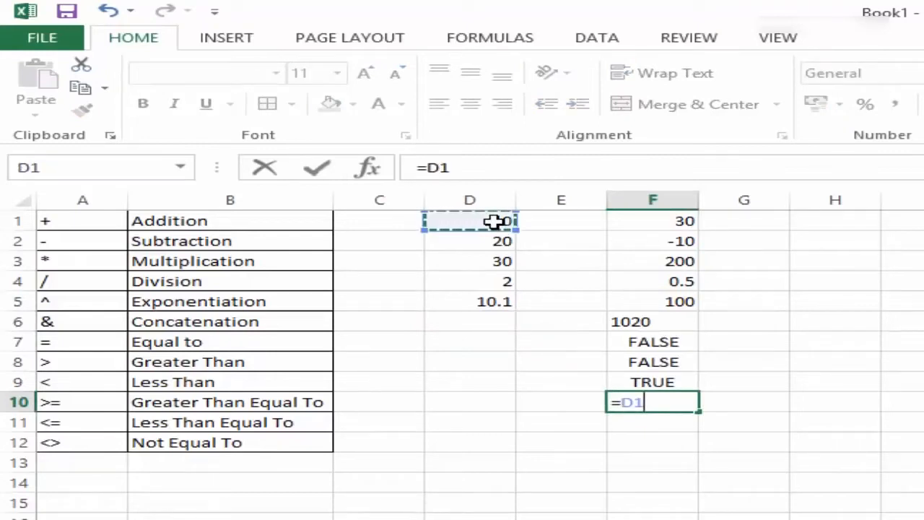
pyautogui.press('BackSpace')
pyautogui.press('BackSpace')
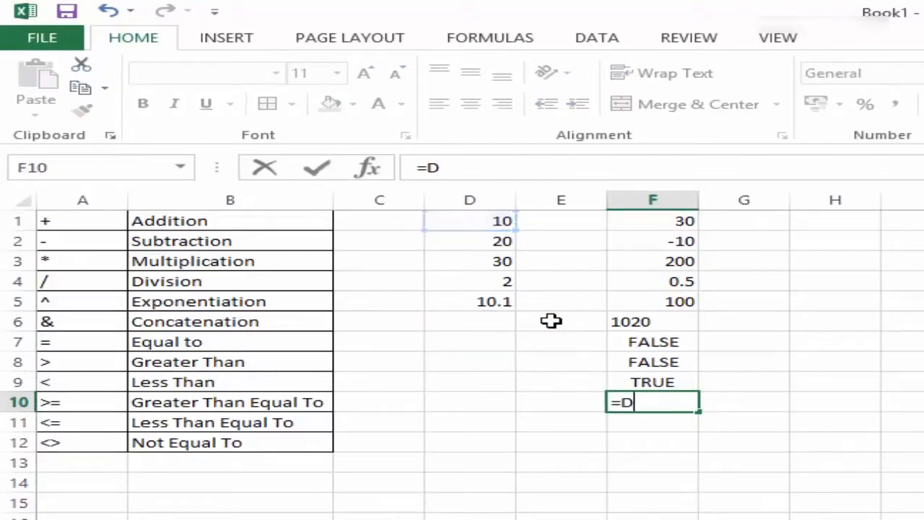
pyautogui.click(500, 305)
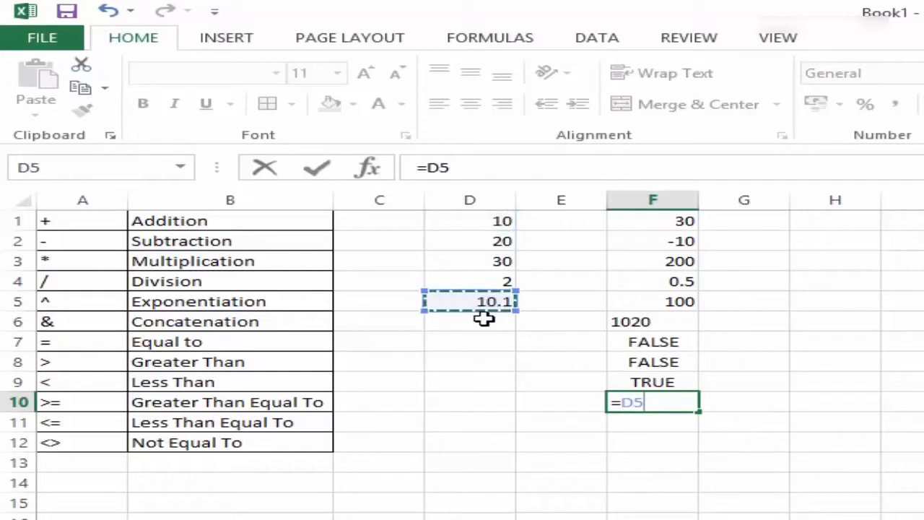
pyautogui.write('>=')
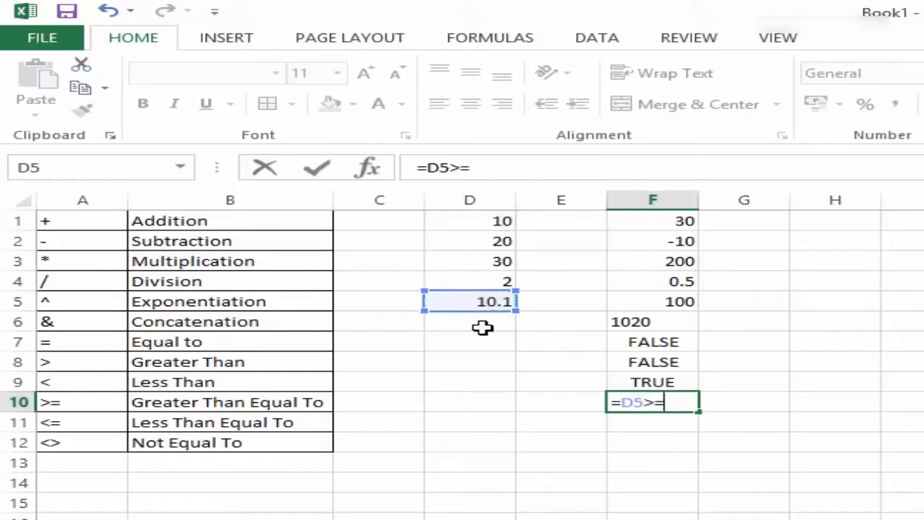
pyautogui.click(485, 221)
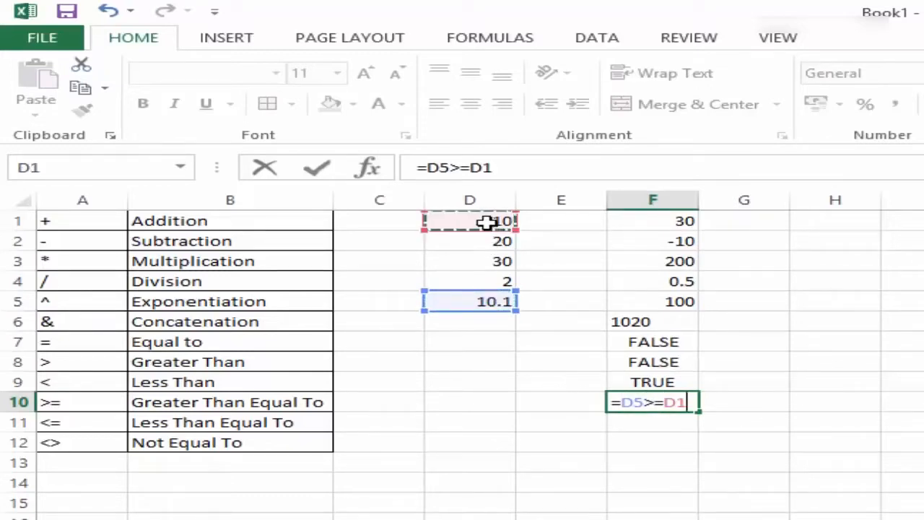
pyautogui.press('Return')
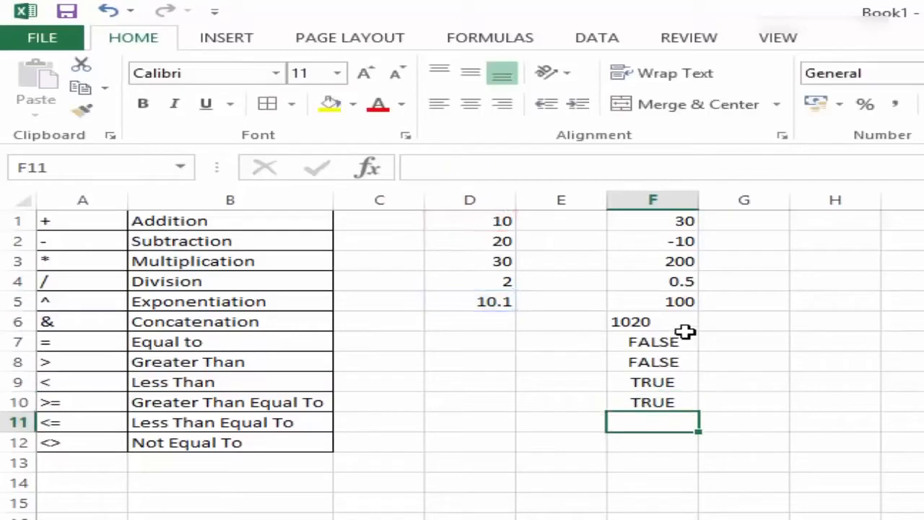
# Test the formula in F10 with cell D1 set to 10.1, and undo that change
pyautogui.click(489, 222)
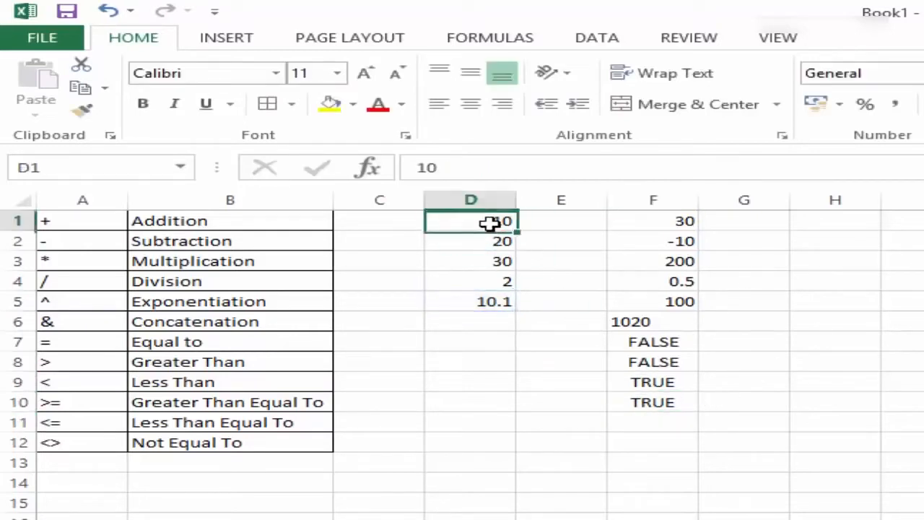
pyautogui.write('10.')
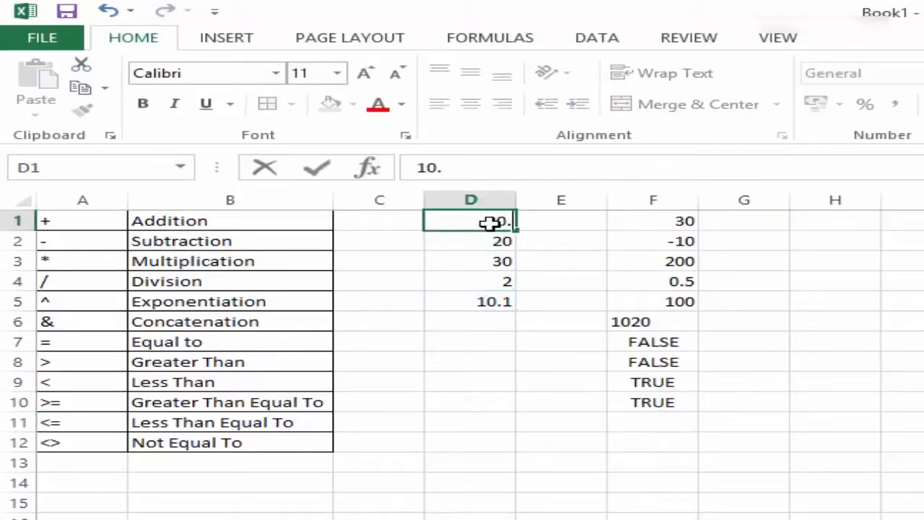
pyautogui.write('1')
pyautogui.press('Return')
pyautogui.click(652, 402)
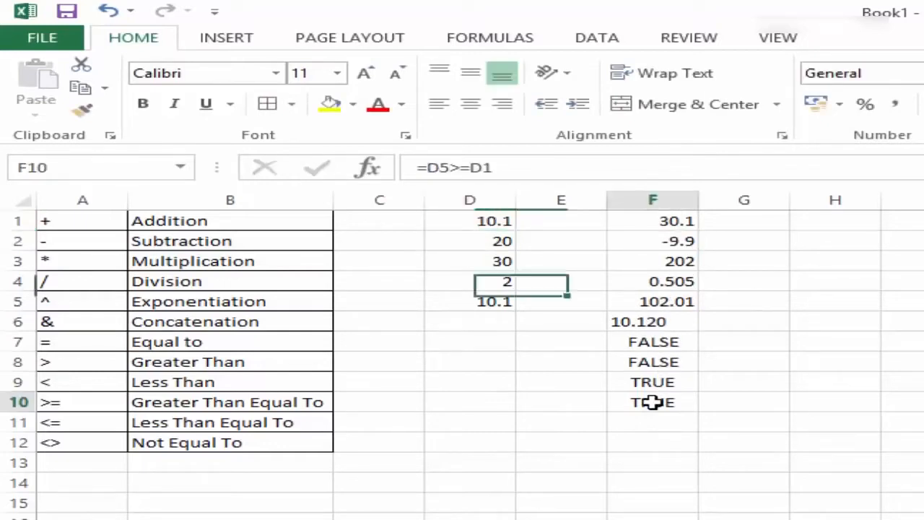
pyautogui.doubleClick(675, 407)
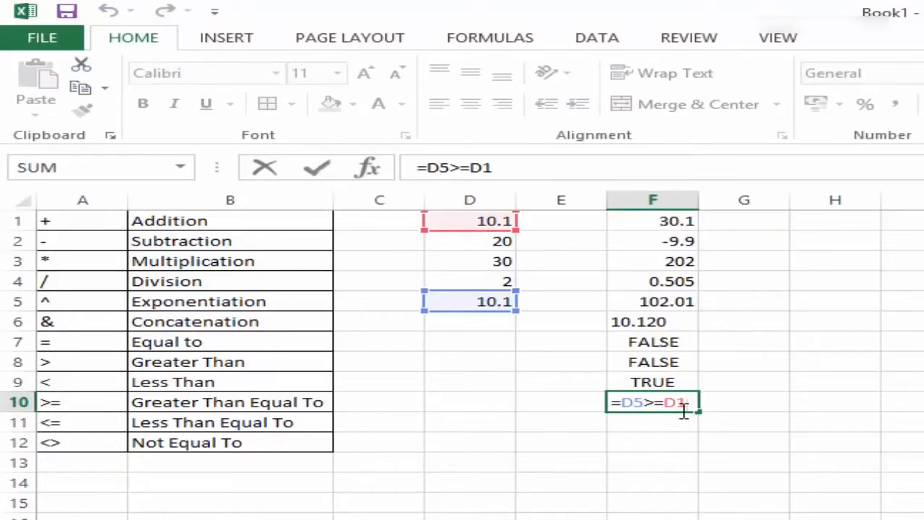
pyautogui.press('Return')
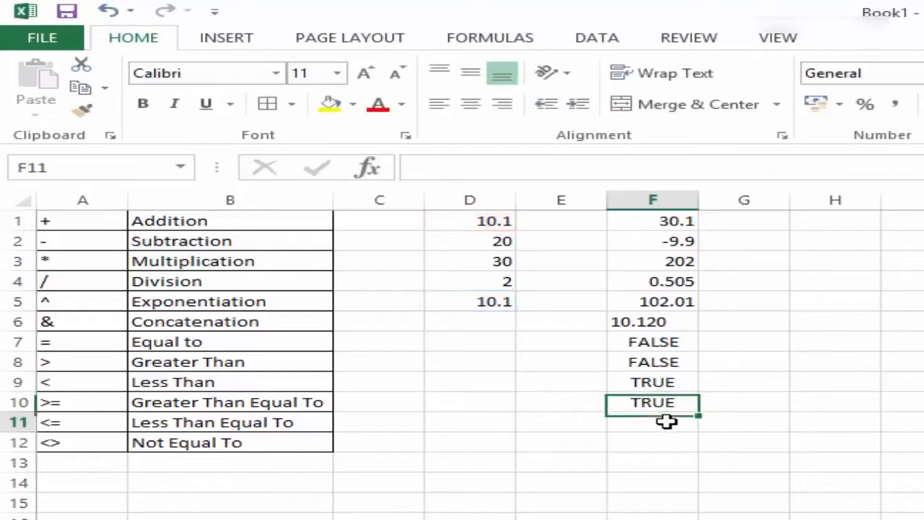
pyautogui.hotkey('ctrl', 'z')
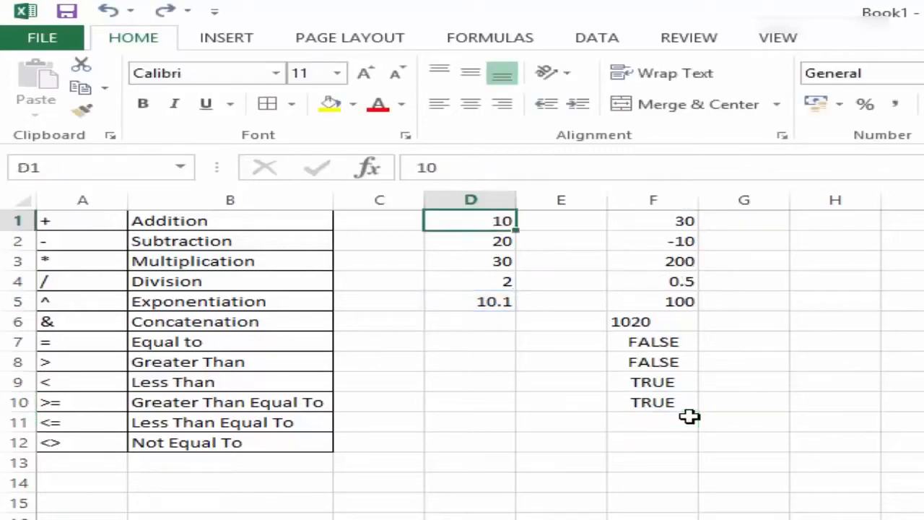
# Enter the less-than-or-equal-to comparison formula =D1<=D5 in cell F11
pyautogui.click(686, 419)
pyautogui.write('=')
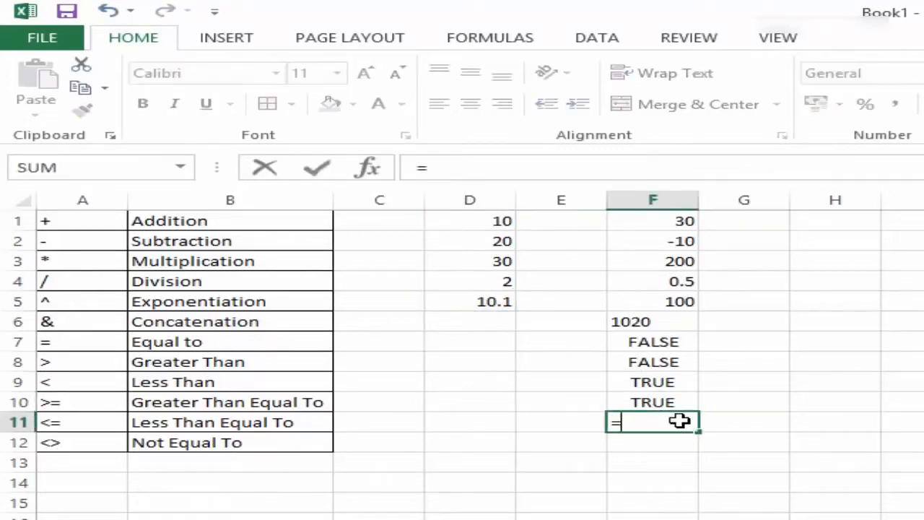
pyautogui.click(466, 223)
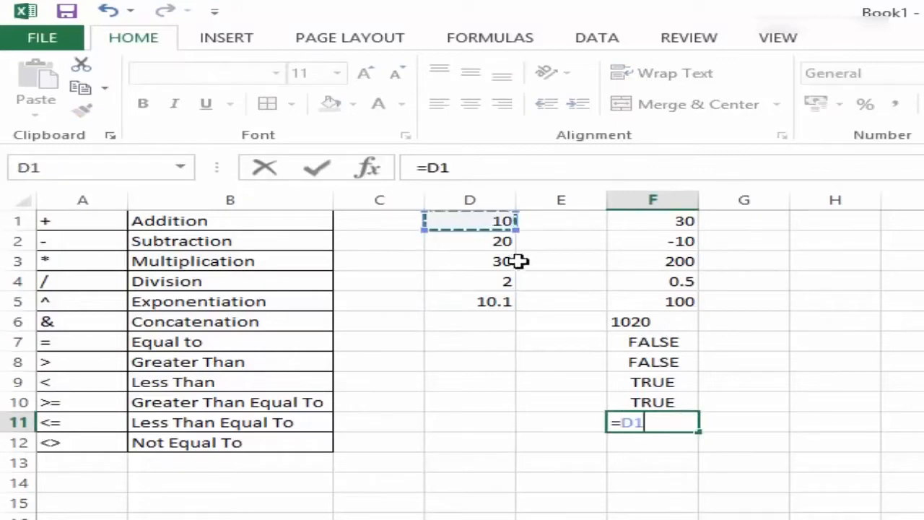
pyautogui.write('<')
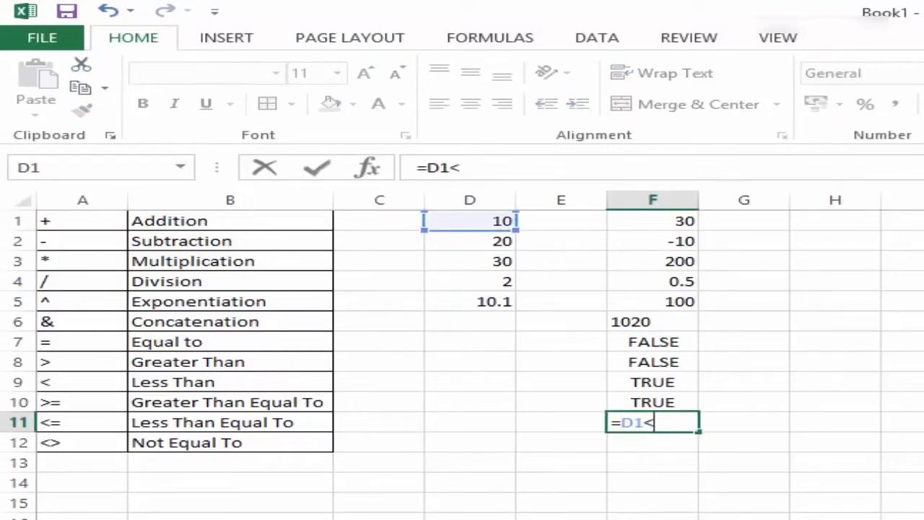
pyautogui.write('=')
pyautogui.click(501, 298)
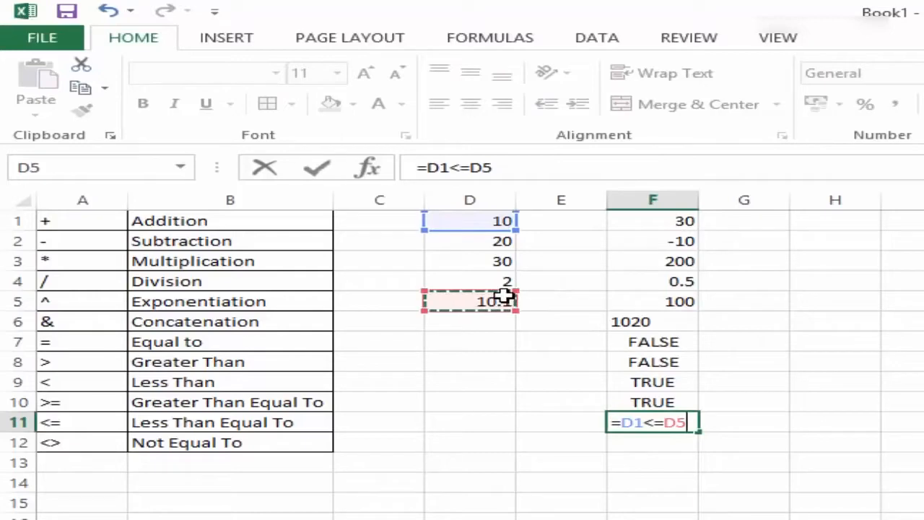
pyautogui.press('Return')
# Change the value in cell D5 to 9.9 to test the comparisons in F10 and F11
pyautogui.click(503, 297)
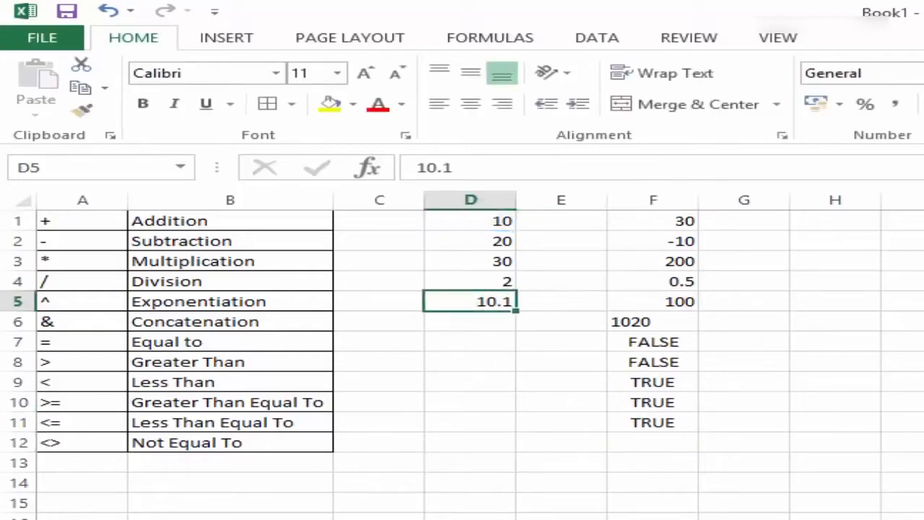
pyautogui.write('9.9')
pyautogui.press('Return')
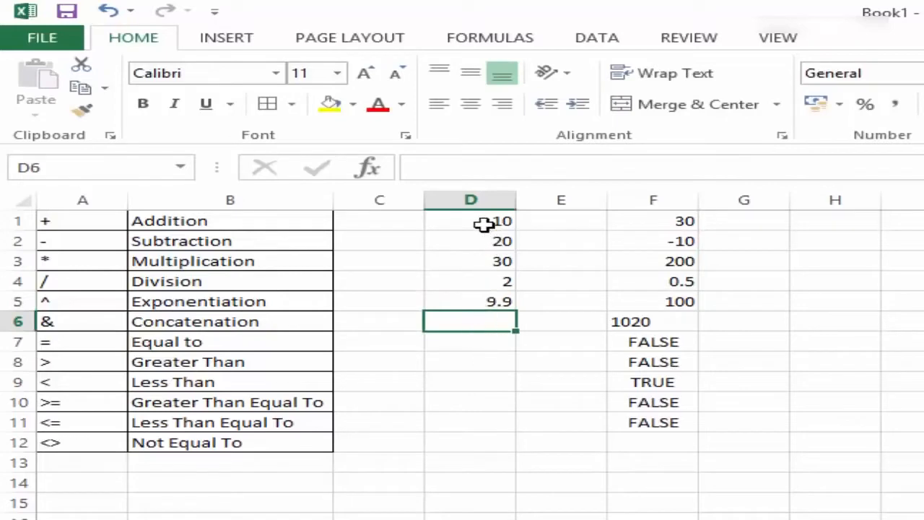
# Enter the not-equal-to comparison formula =D1<>D5 in cell F12
pyautogui.click(652, 445)
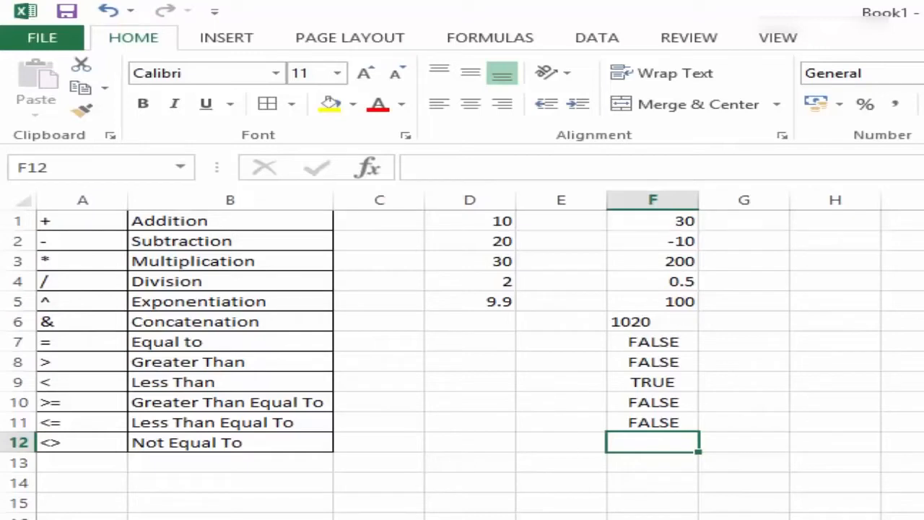
pyautogui.write('=')
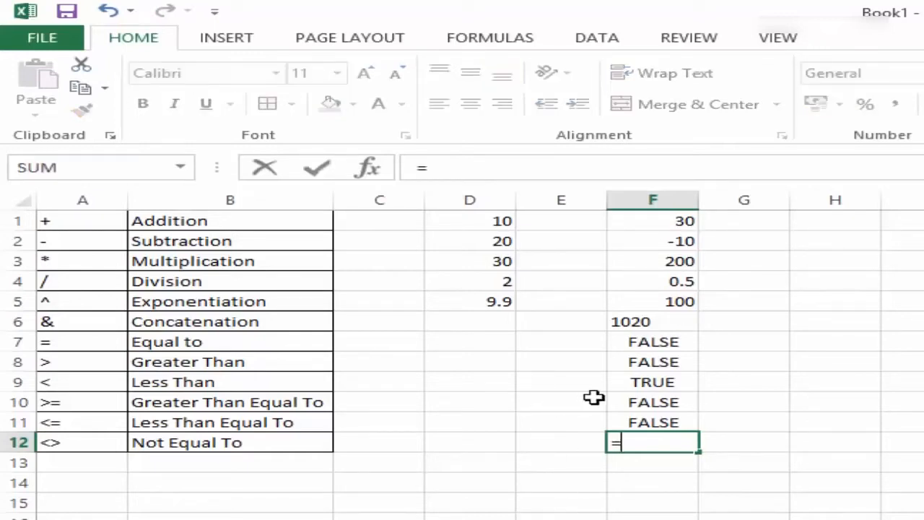
pyautogui.click(498, 223)
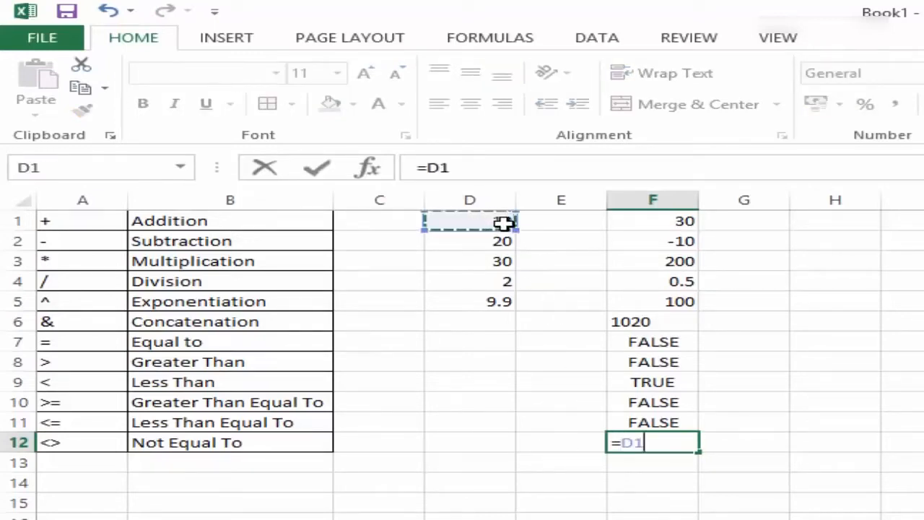
pyautogui.write('<>')
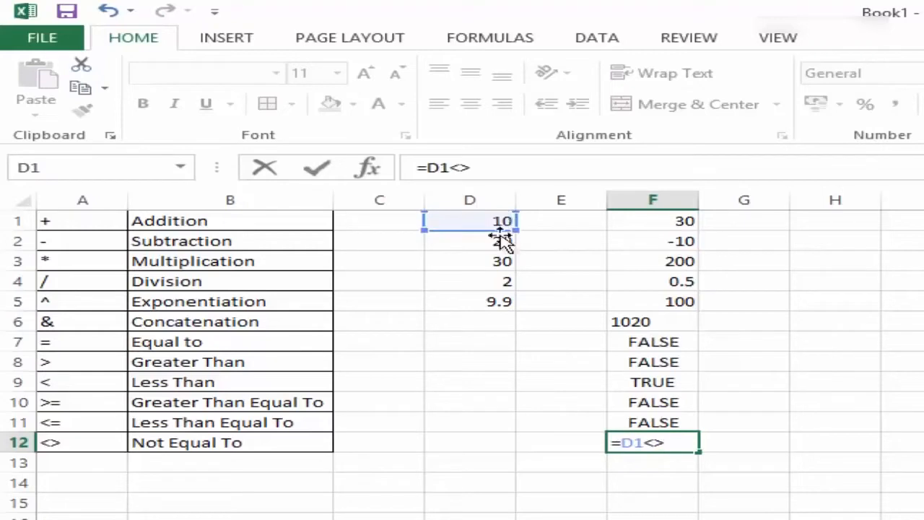
pyautogui.click(481, 301)
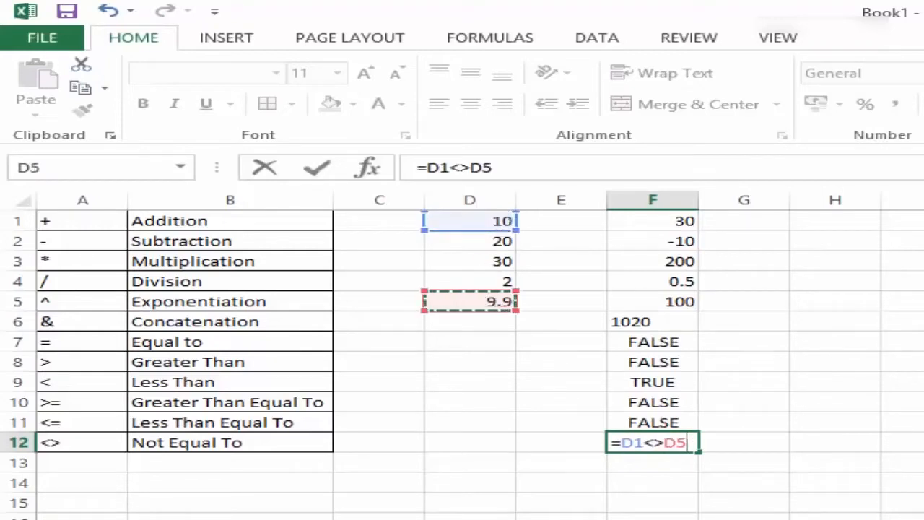
pyautogui.press('Return')
pyautogui.press('Up')
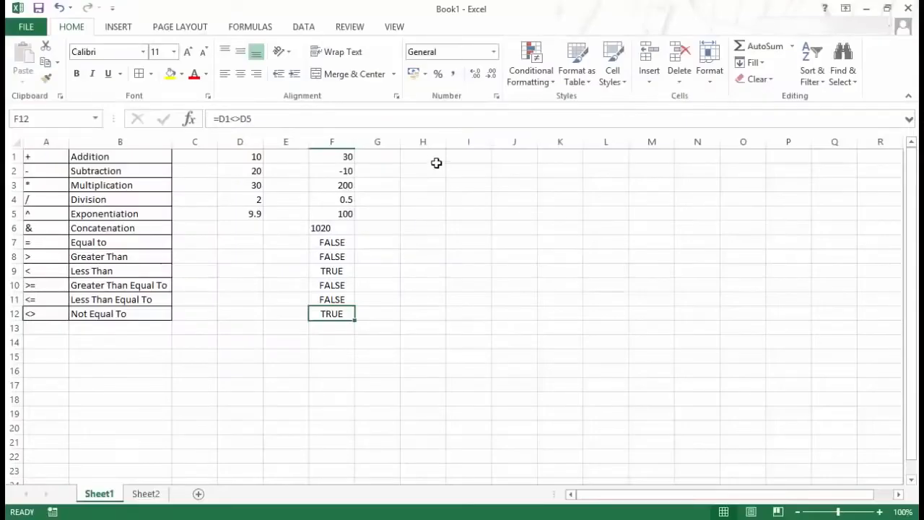
# Enter the combined-operator formula =D1*D4+D2/D4*D1 in cell H1
pyautogui.click(435, 157)
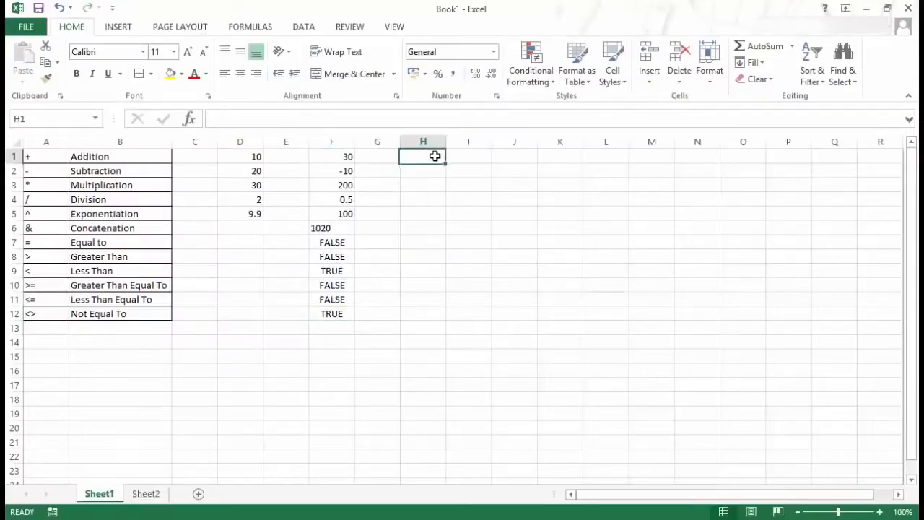
pyautogui.write('=')
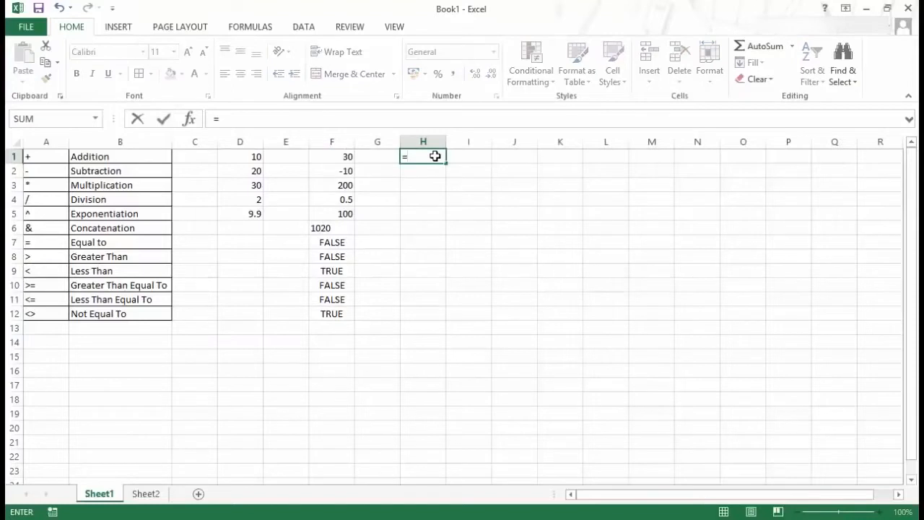
pyautogui.click(252, 154)
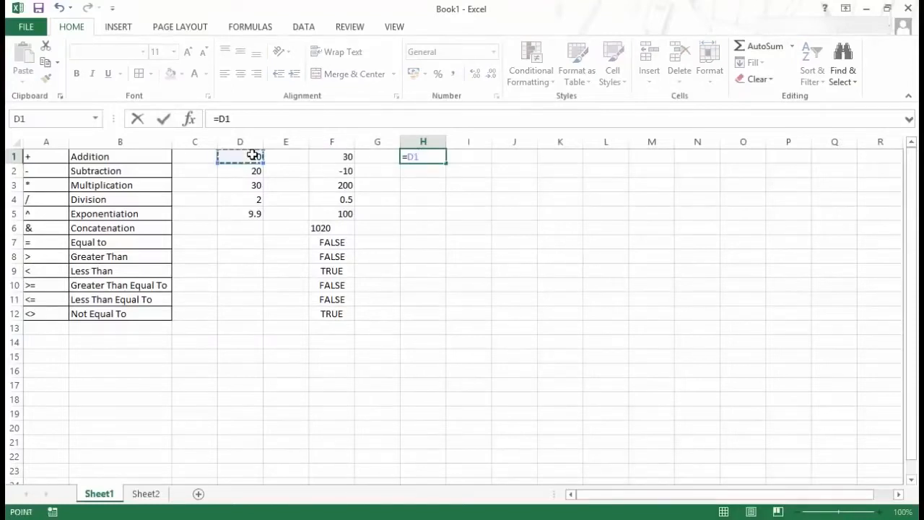
pyautogui.write('*')
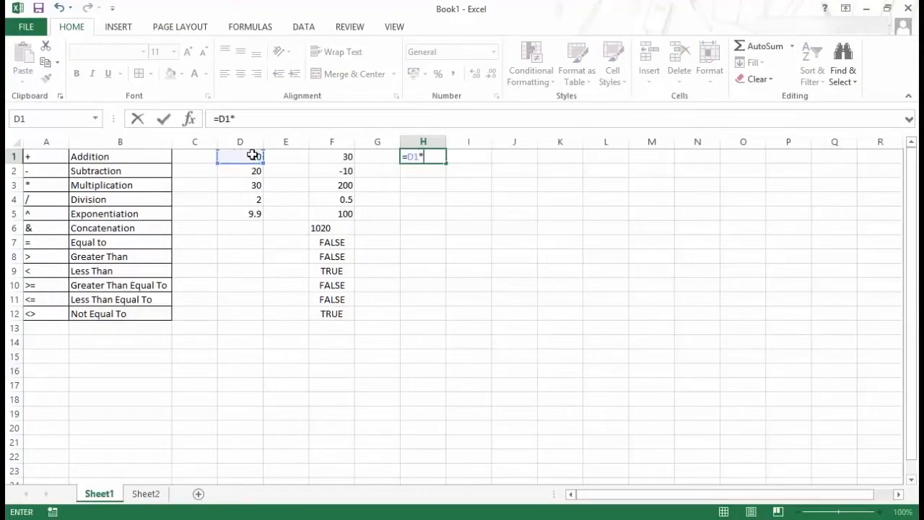
pyautogui.click(253, 199)
pyautogui.write('+')
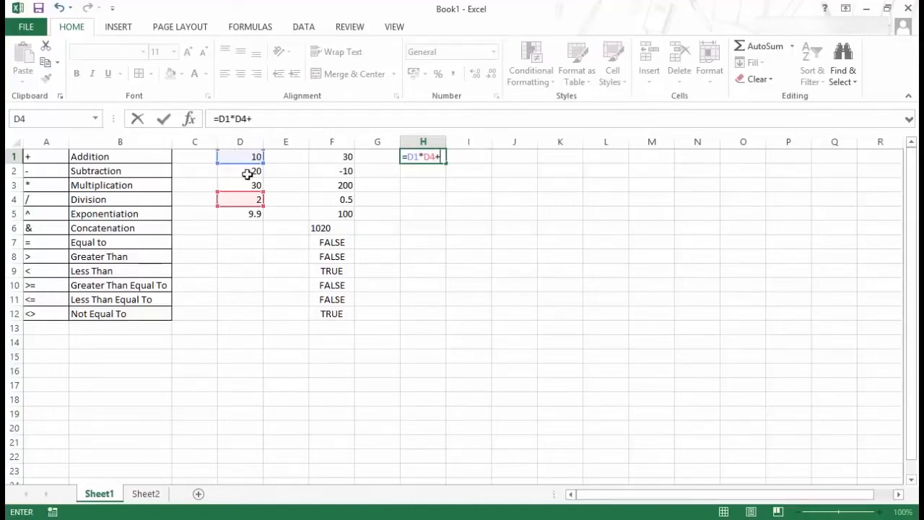
pyautogui.click(249, 172)
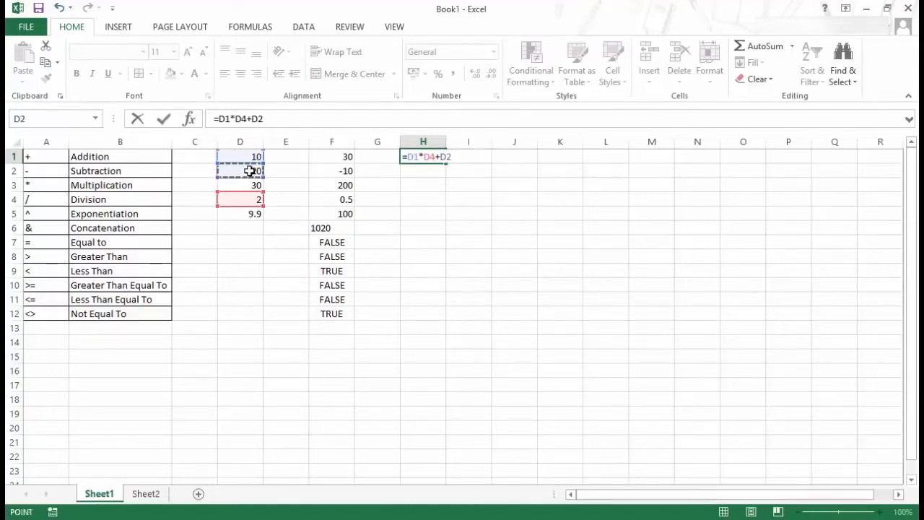
pyautogui.write('/')
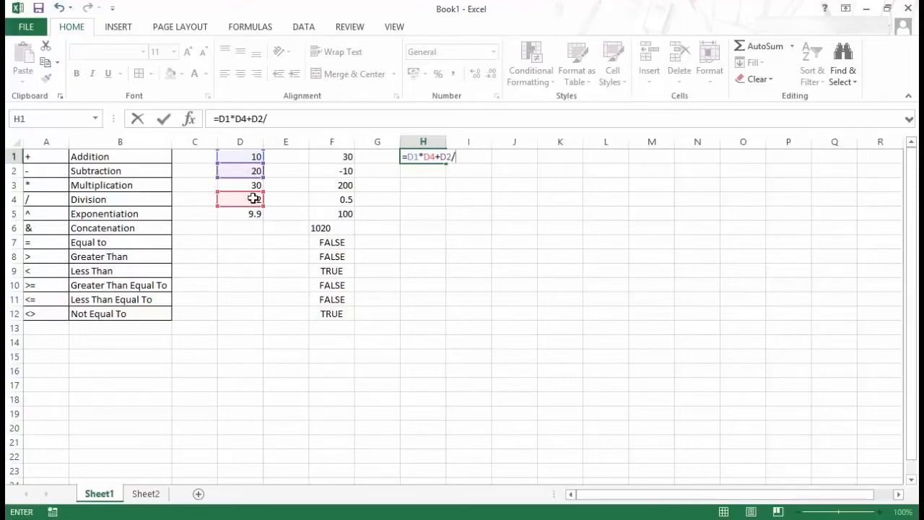
pyautogui.click(254, 198)
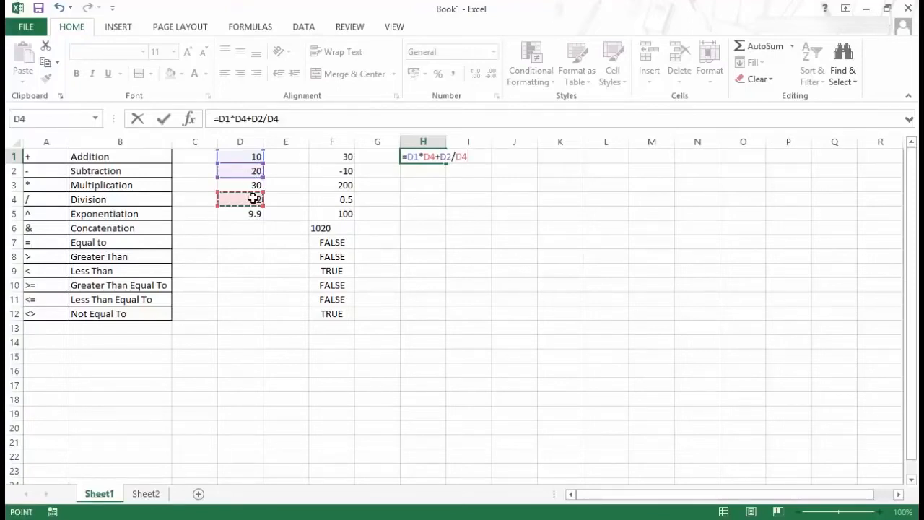
pyautogui.click(254, 158)
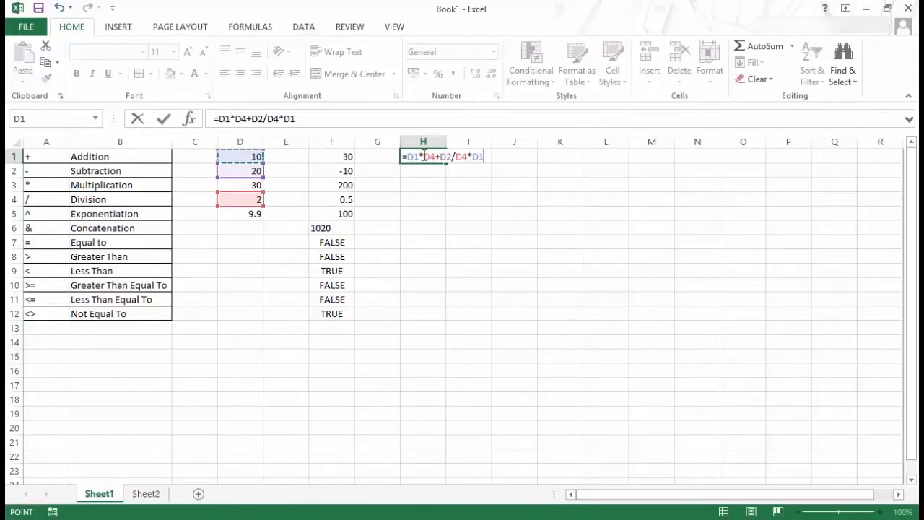
pyautogui.press('Return')
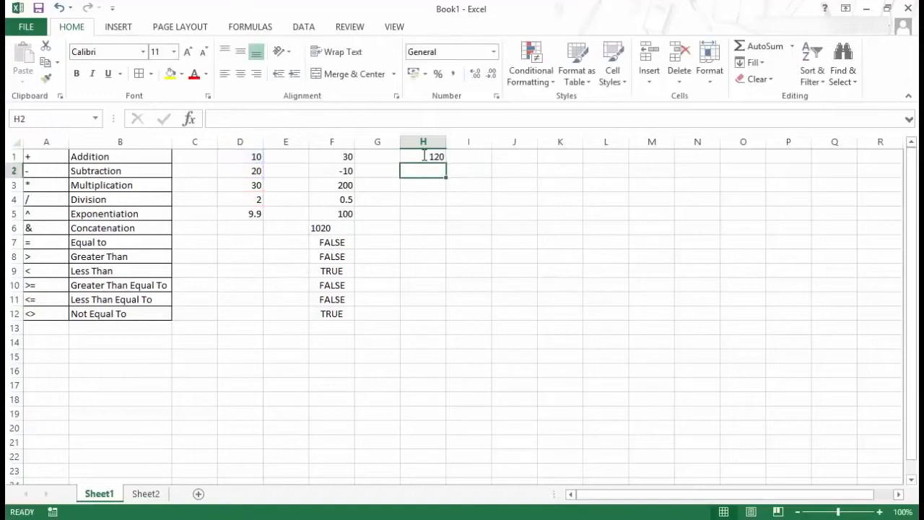
# Examine the formula in H1 part by part: D1*D4, D2/D4*D1 and the plus operator joining them
pyautogui.click(424, 156)
pyautogui.doubleClick(424, 157)
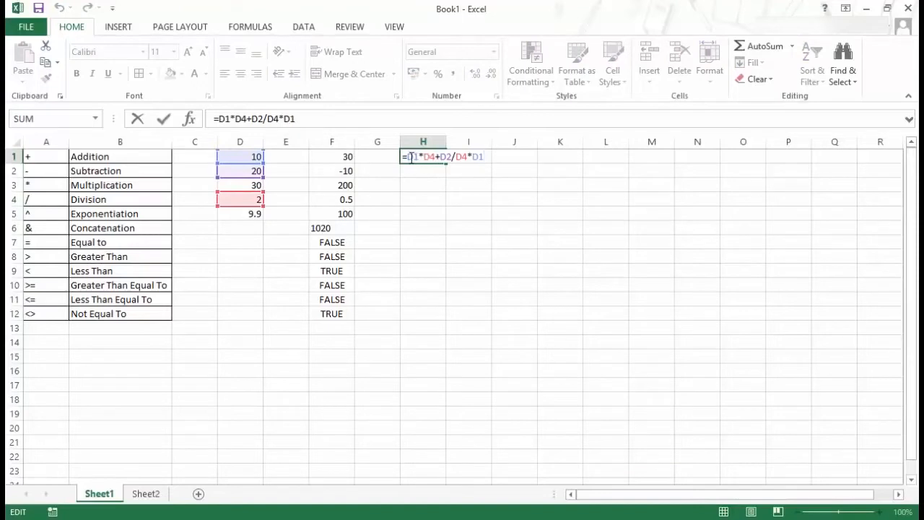
pyautogui.moveTo(412, 157); pyautogui.dragTo(430, 157)
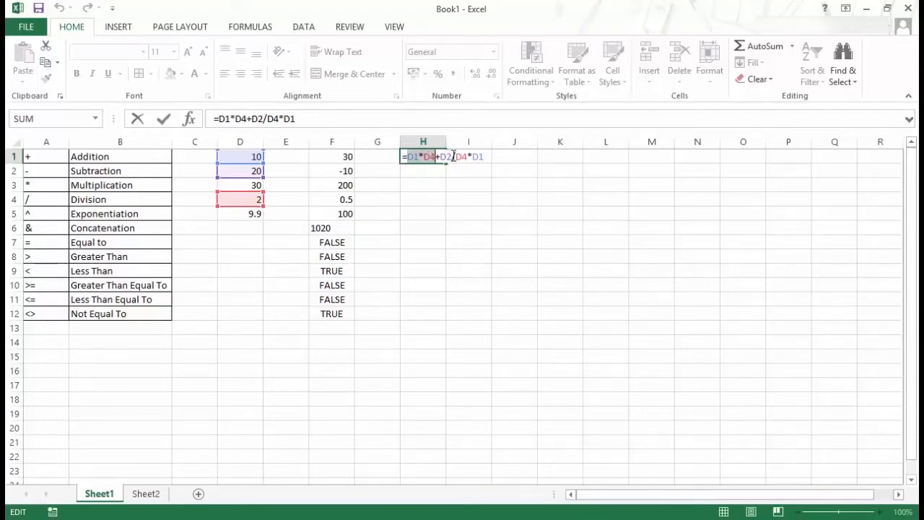
pyautogui.moveTo(457, 156); pyautogui.dragTo(470, 156)
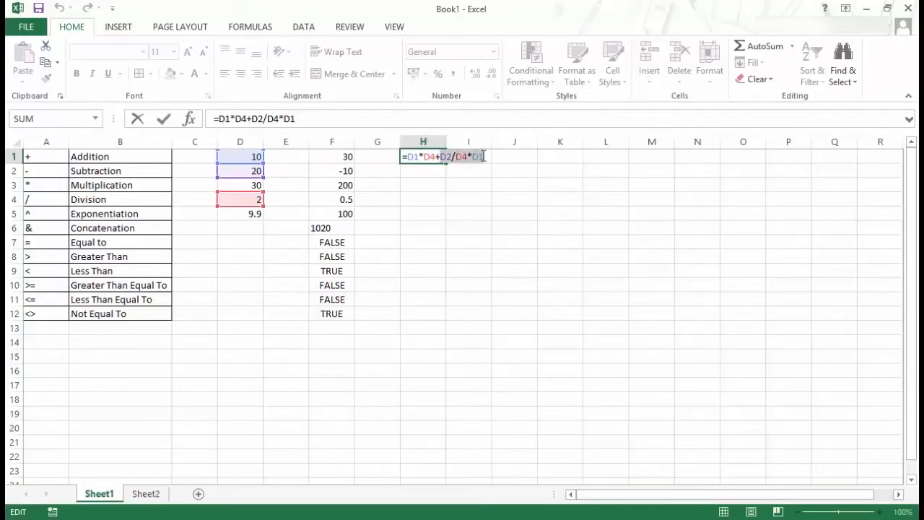
pyautogui.moveTo(405, 156); pyautogui.dragTo(437, 154)
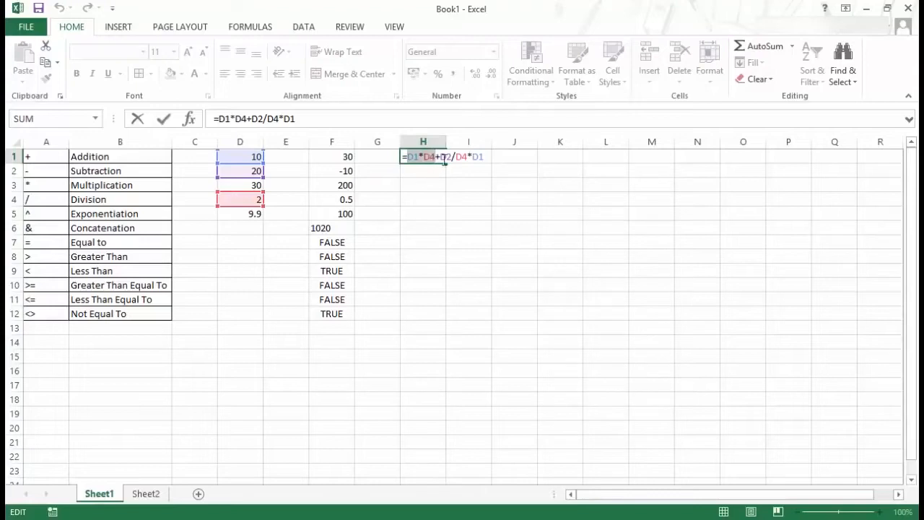
pyautogui.click(436, 156)
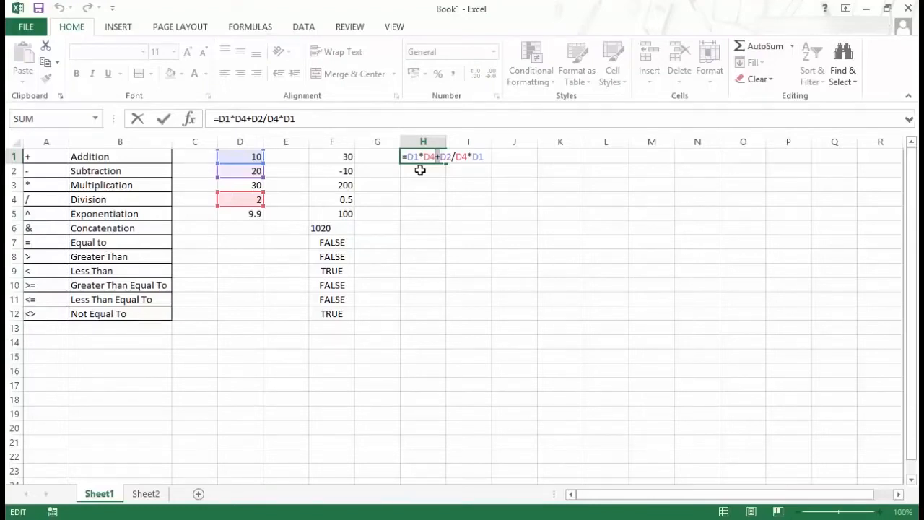
pyautogui.press('Return')
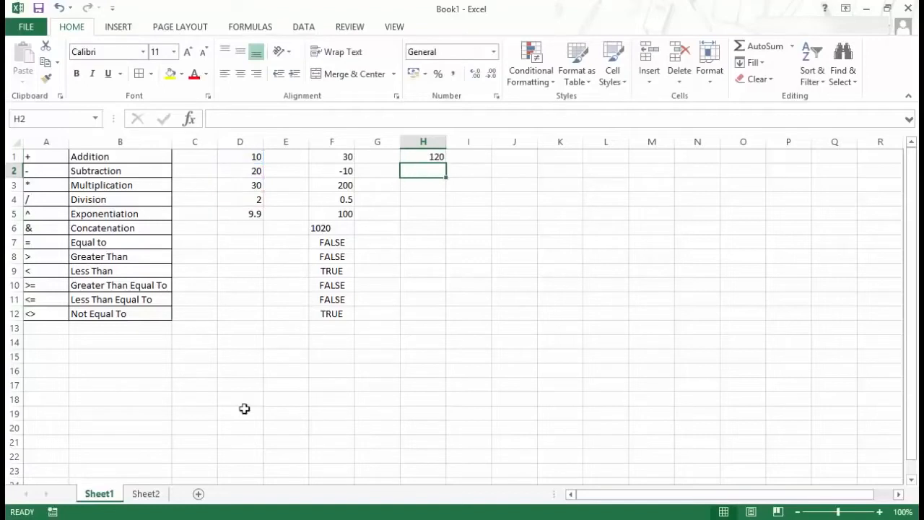
# Examine the operators in column A and their precedence numbers in column B on Sheet2
pyautogui.click(145, 493)
pyautogui.click(210, 230)
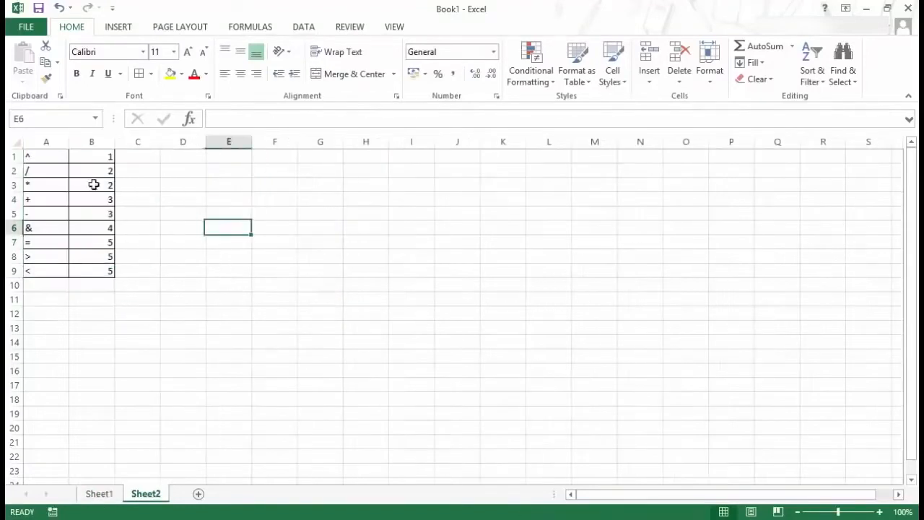
pyautogui.click(53, 157)
pyautogui.moveTo(86, 158); pyautogui.dragTo(94, 274)
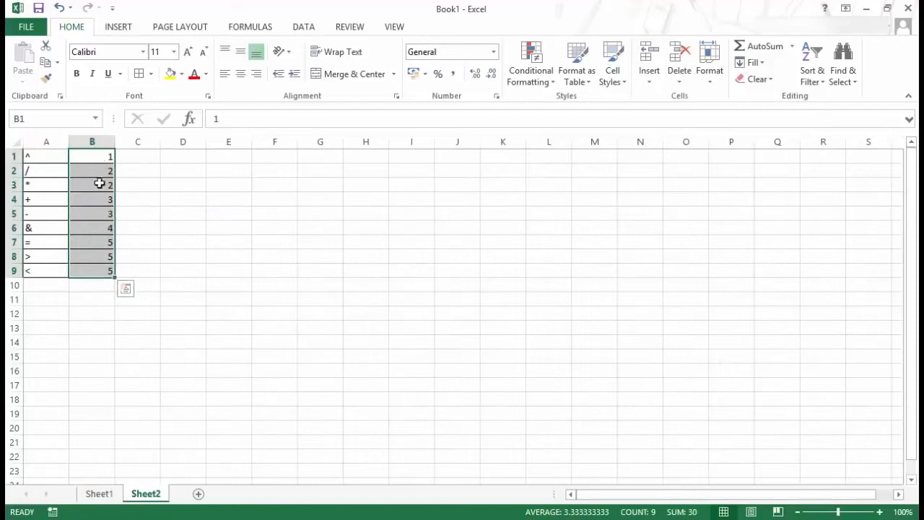
pyautogui.click(52, 158)
pyautogui.moveTo(52, 158); pyautogui.dragTo(51, 267)
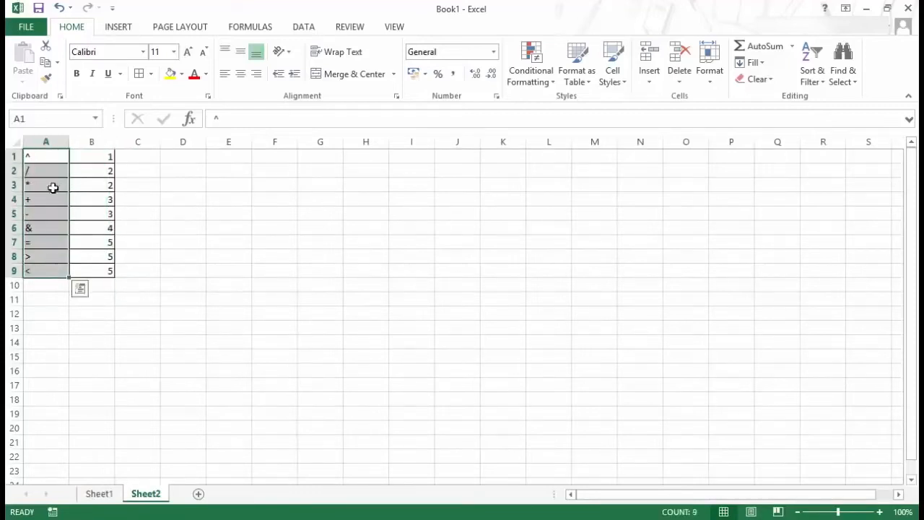
pyautogui.click(54, 154)
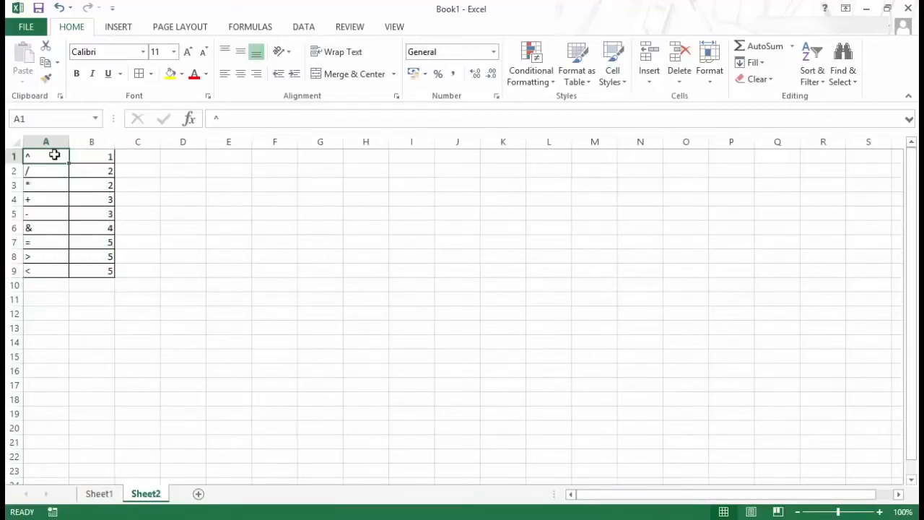
# Test exponent precedence with the formula =10^2+10 in cell D2 of Sheet2, and clear the cell
pyautogui.click(176, 171)
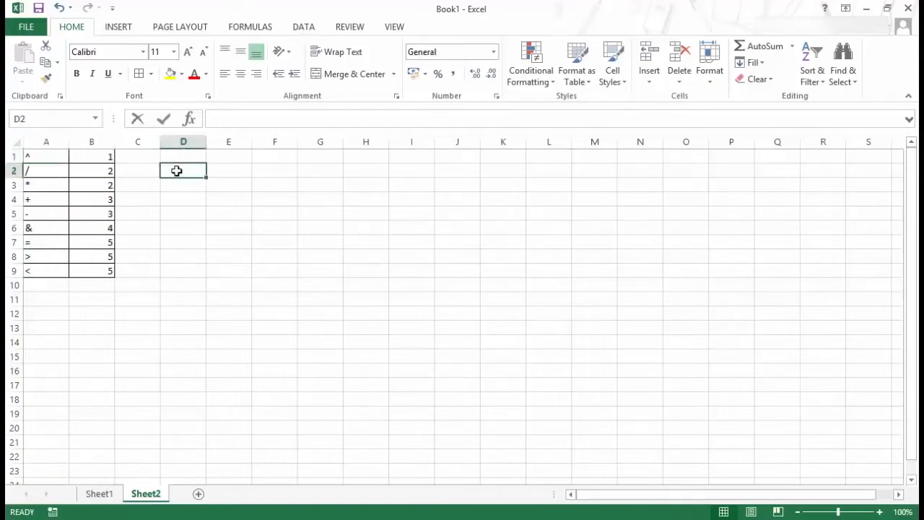
pyautogui.write('=10')
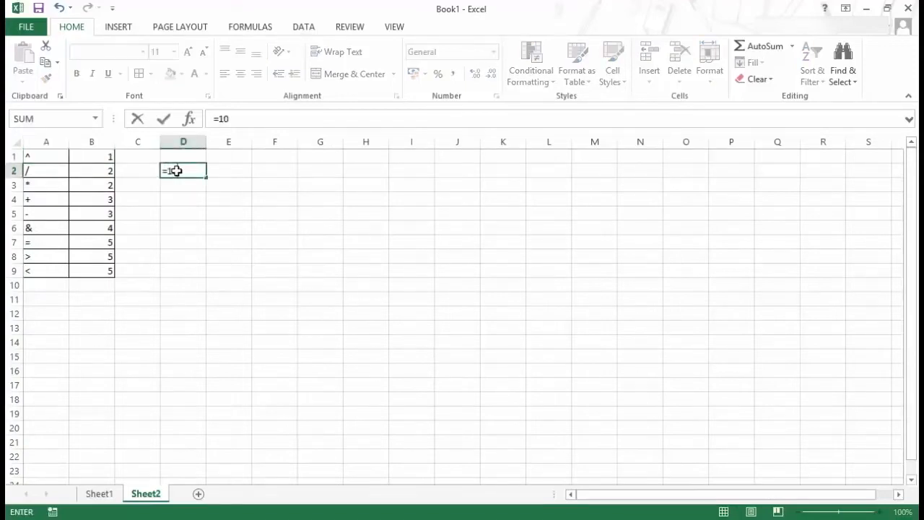
pyautogui.write('^2+10')
pyautogui.moveTo(166, 171); pyautogui.dragTo(188, 171)
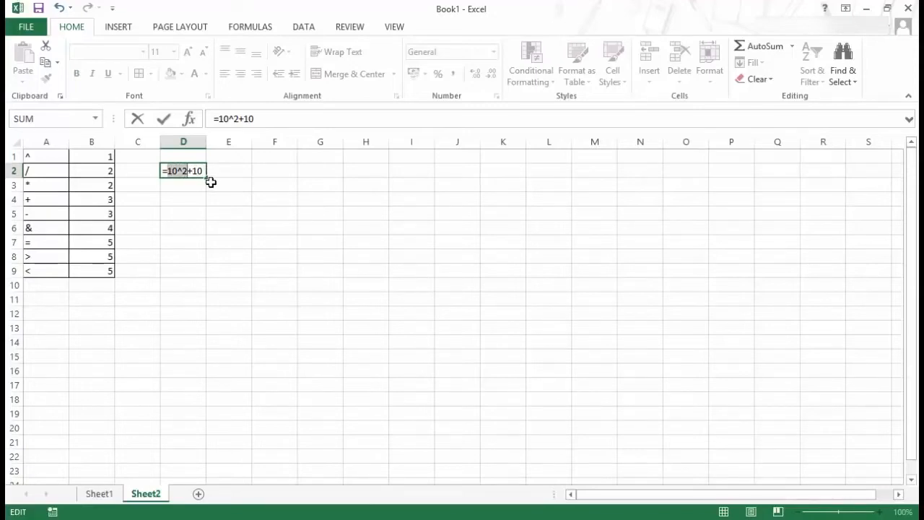
pyautogui.press('Return')
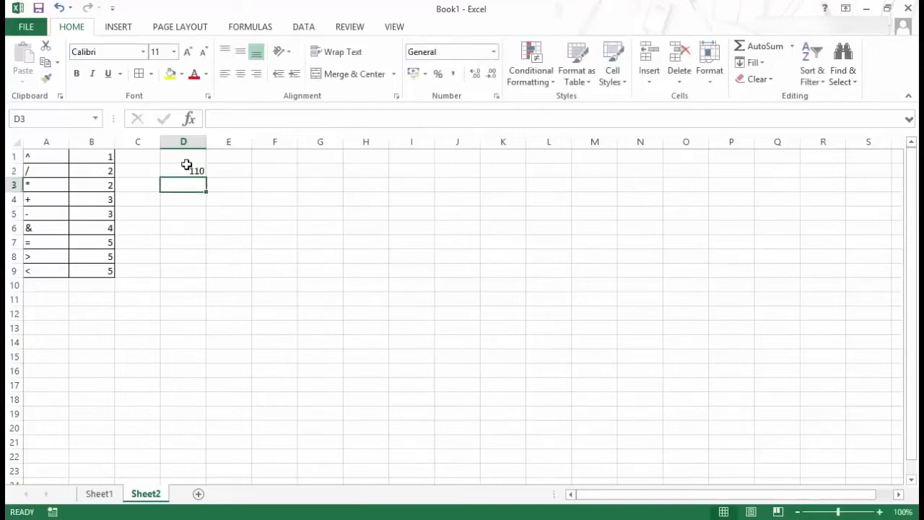
pyautogui.click(196, 174)
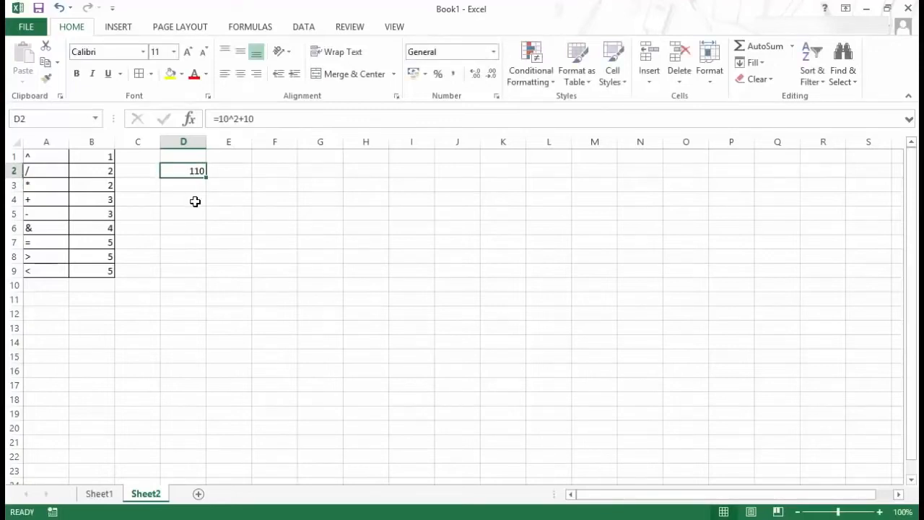
# Review the precedence levels of division and multiplication, addition and subtraction, concatenation, and the comparison operators in rows 2 to 9
pyautogui.click(43, 176)
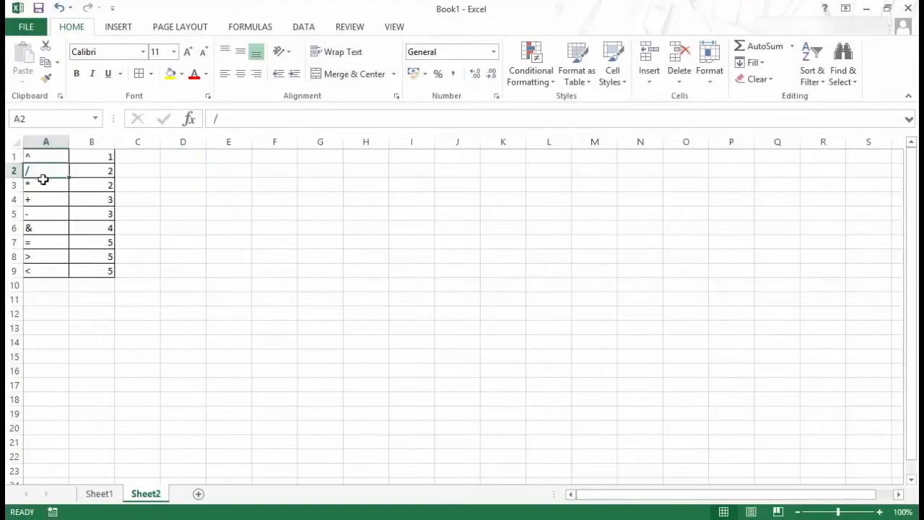
pyautogui.moveTo(43, 179); pyautogui.dragTo(89, 183)
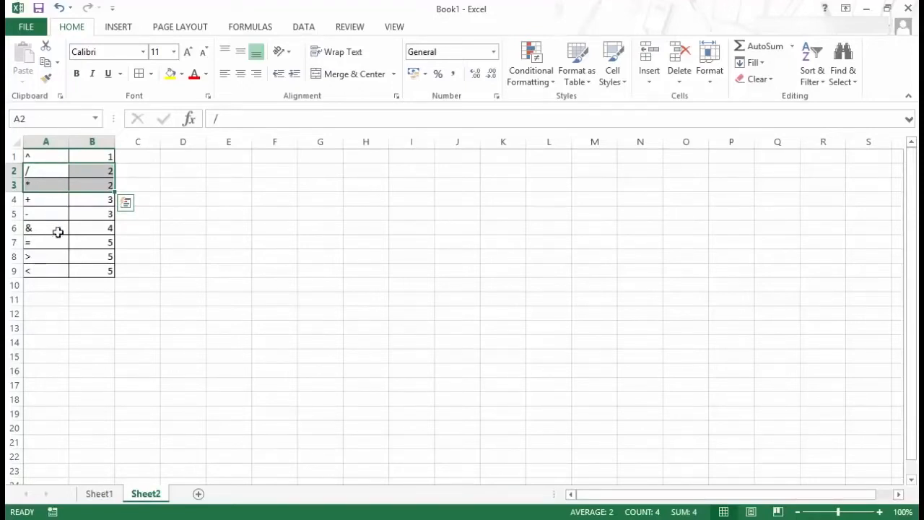
pyautogui.click(45, 203)
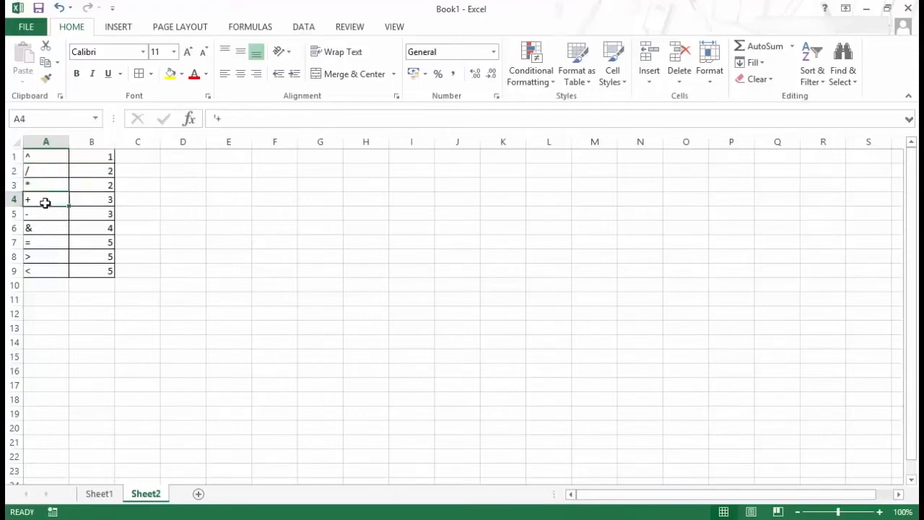
pyautogui.moveTo(45, 203); pyautogui.dragTo(83, 265)
pyautogui.click(53, 226)
pyautogui.click(56, 249)
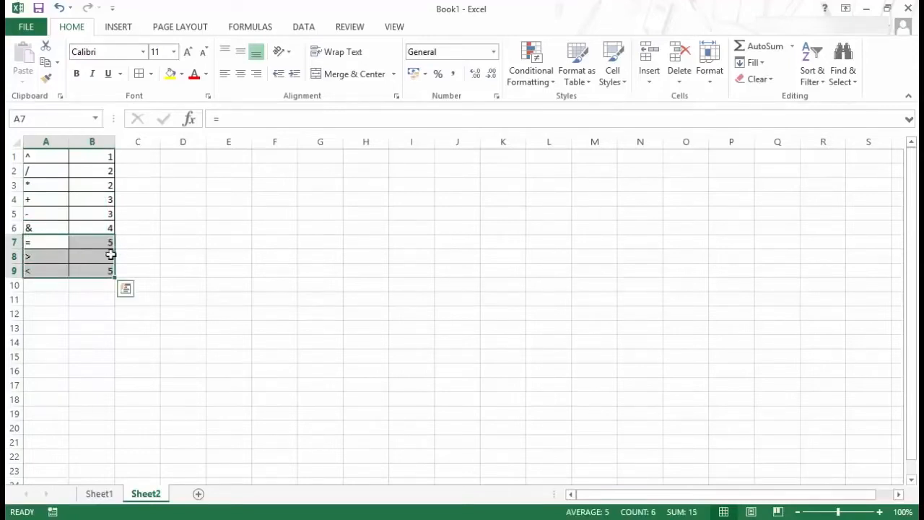
# Enter the formula =10^(2+10) in cell D2 of Sheet2, using parentheses to override exponent precedence
pyautogui.click(183, 173)
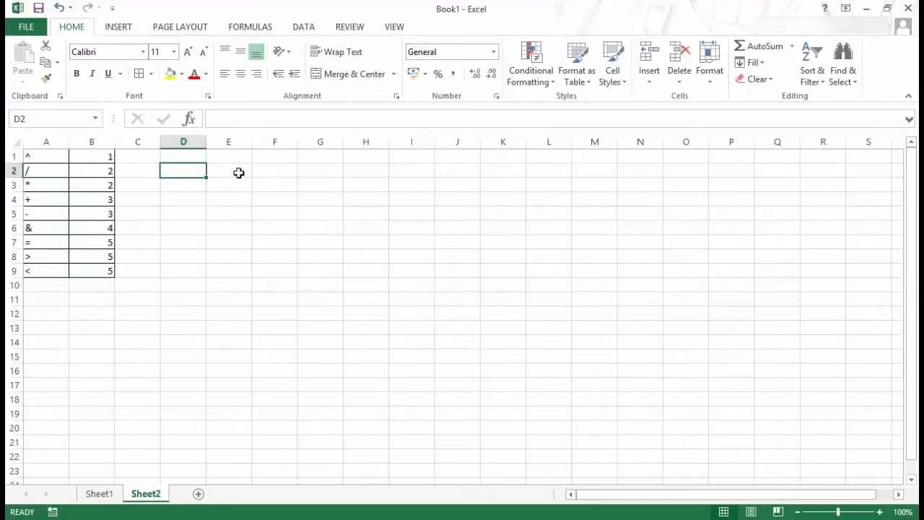
pyautogui.write('=')
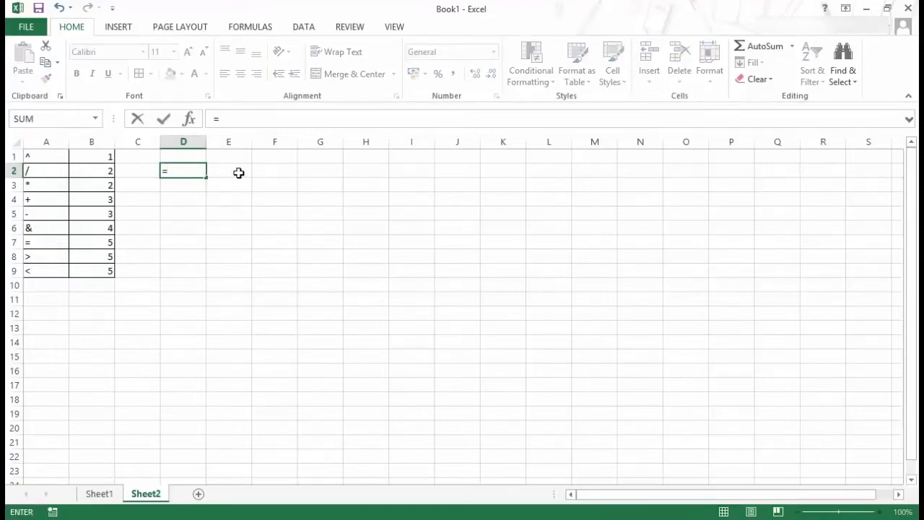
pyautogui.write('10^2+10')
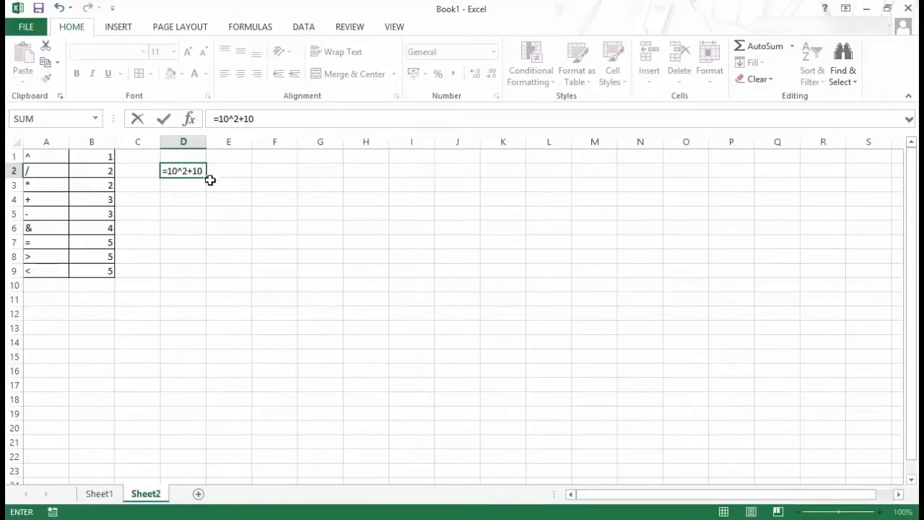
pyautogui.moveTo(203, 170); pyautogui.dragTo(168, 170)
pyautogui.click(189, 171)
pyautogui.write('(')
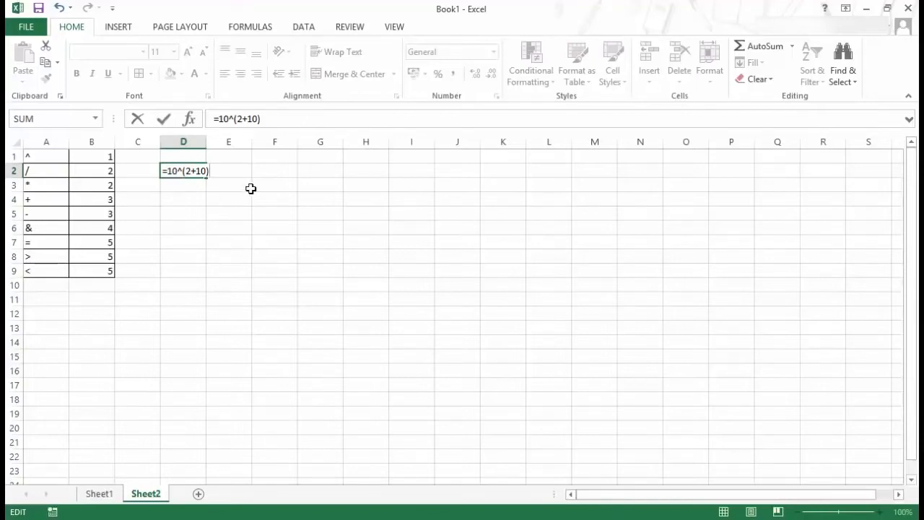
pyautogui.press('Return')
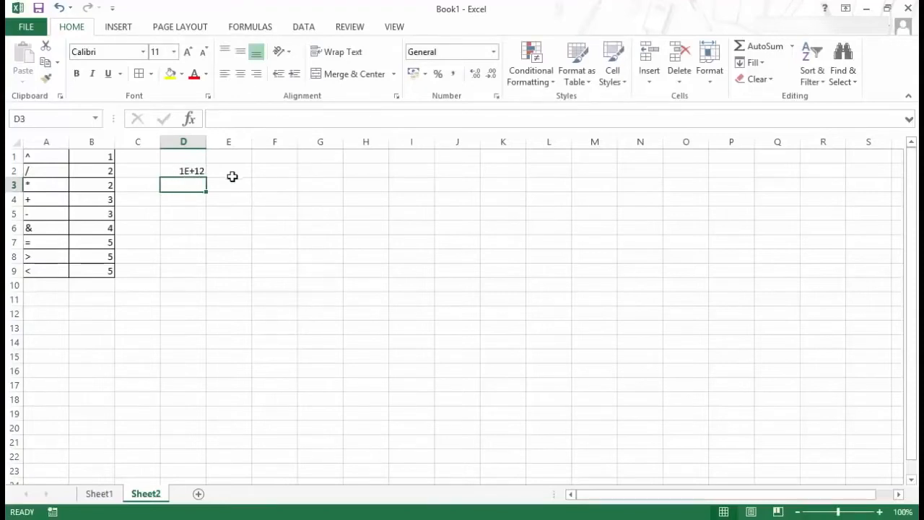
pyautogui.press('Up')
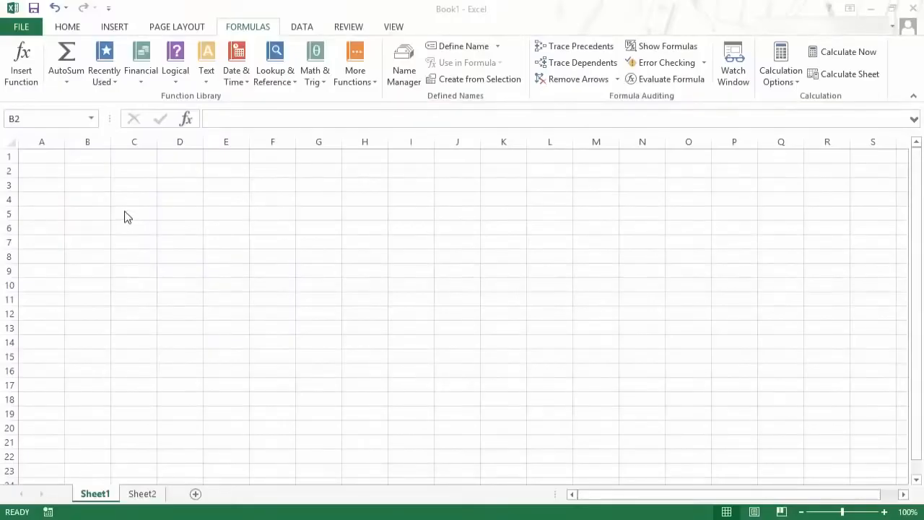
# Start inserting a function in cell B2 of Sheet1 and search the available functions for "average"
pyautogui.click(90, 174)
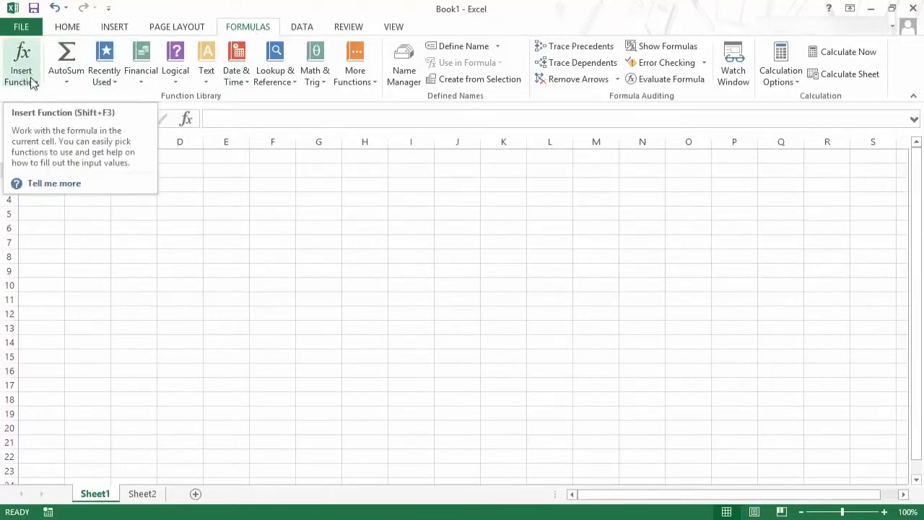
pyautogui.hotkey('shift', 'F3')
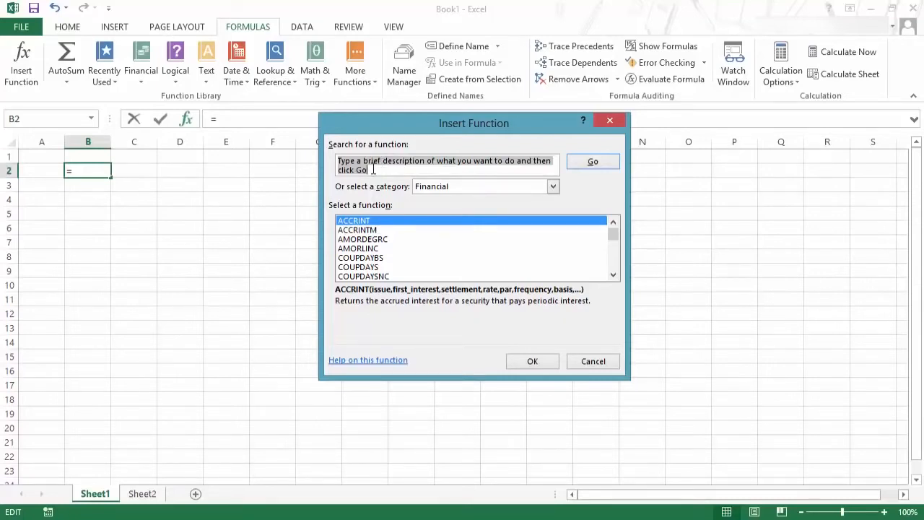
pyautogui.write('a')
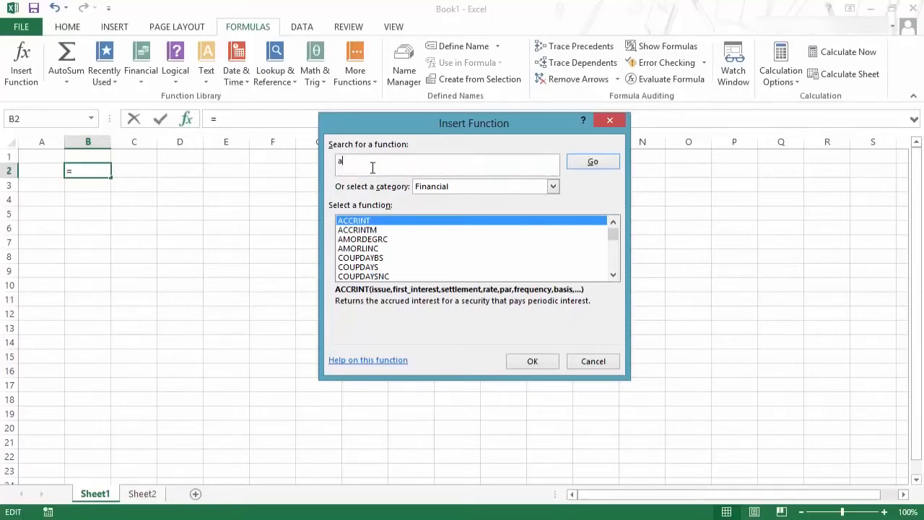
pyautogui.write('verage')
pyautogui.click(592, 162)
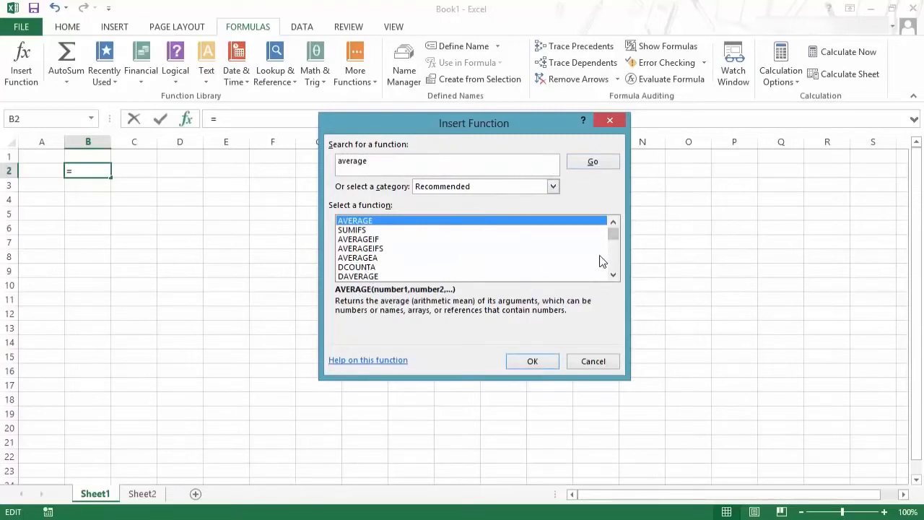
# Browse the recommended functions and insert AVERAGE into cell B2
pyautogui.click(613, 277)
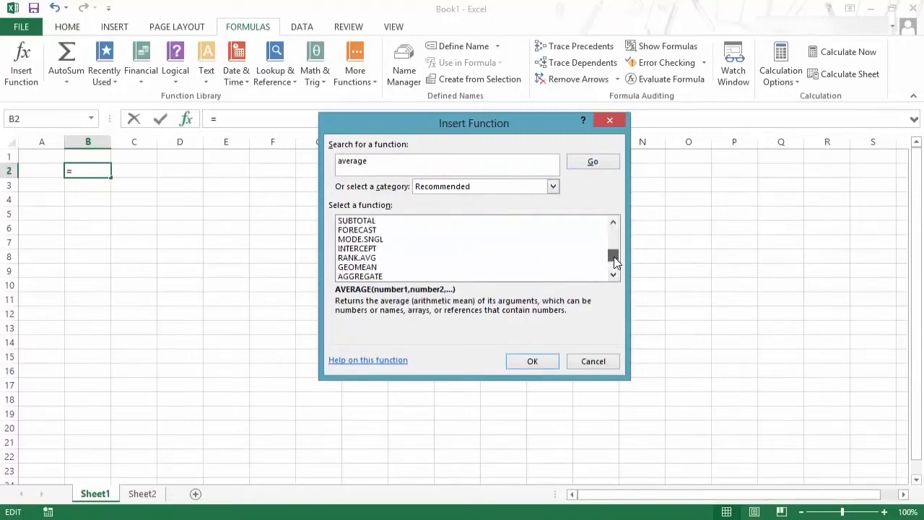
pyautogui.moveTo(612, 263); pyautogui.dragTo(614, 221)
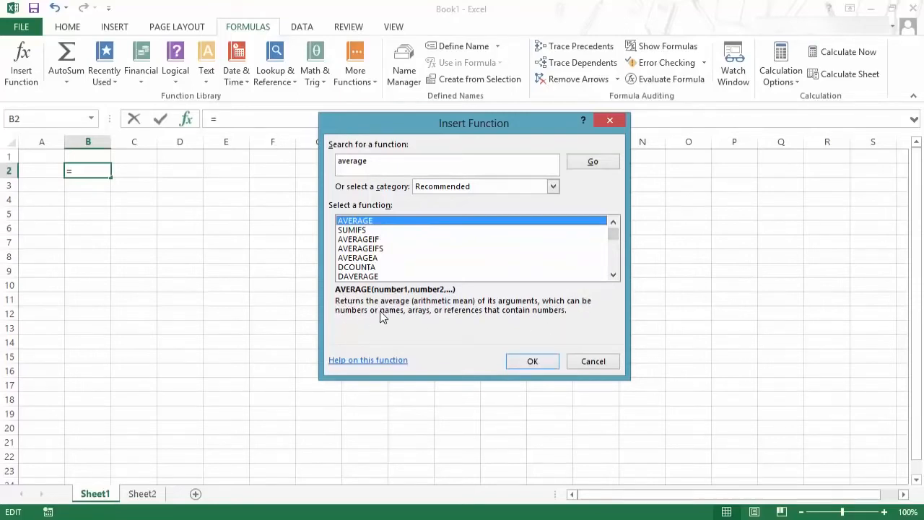
pyautogui.click(365, 229)
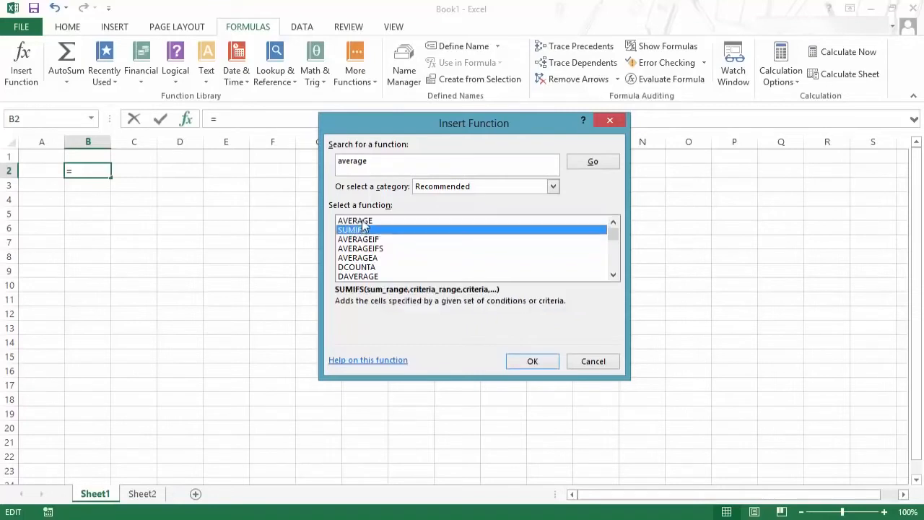
pyautogui.click(363, 221)
pyautogui.click(531, 362)
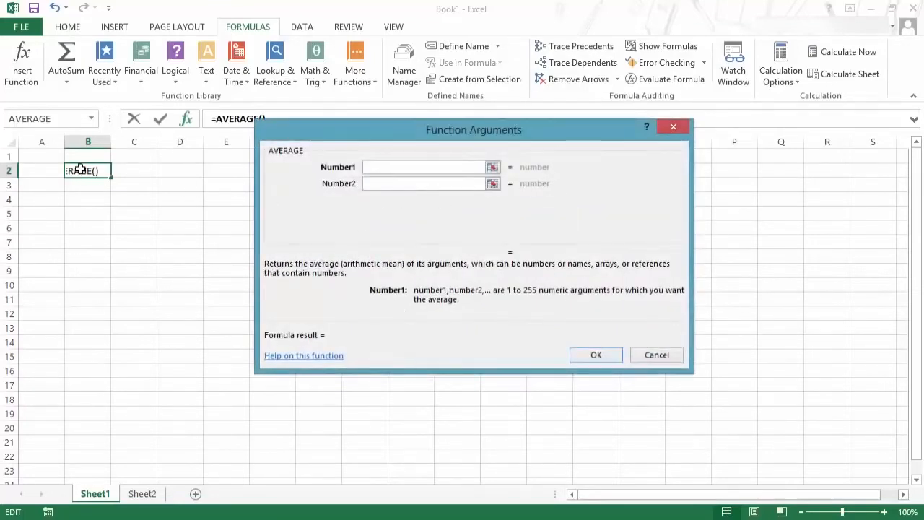
# Set the AVERAGE function's arguments to 10 for Number1 and 20 for Number2
pyautogui.moveTo(387, 135); pyautogui.dragTo(436, 189)
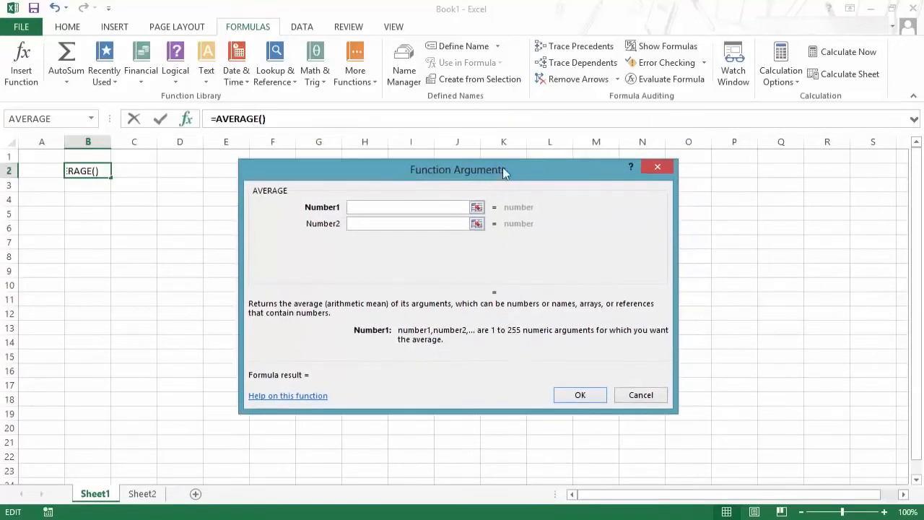
pyautogui.moveTo(502, 166); pyautogui.dragTo(523, 143)
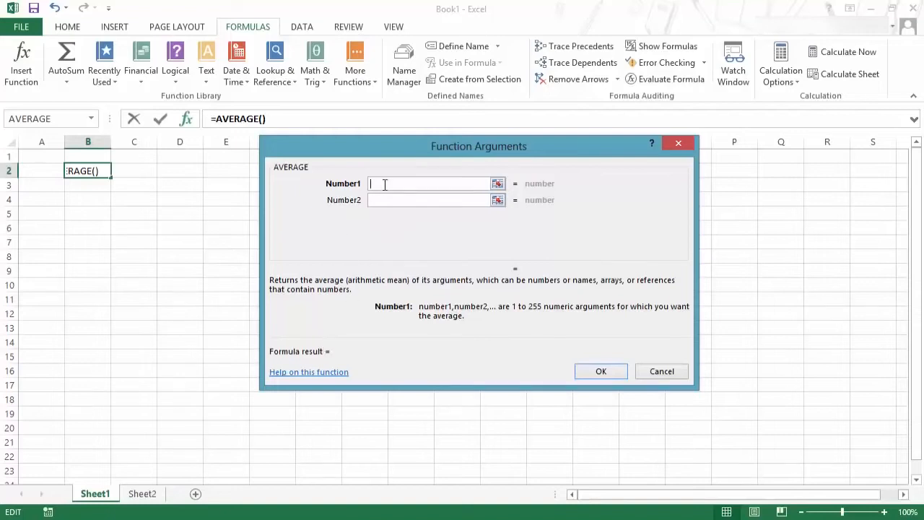
pyautogui.write('10')
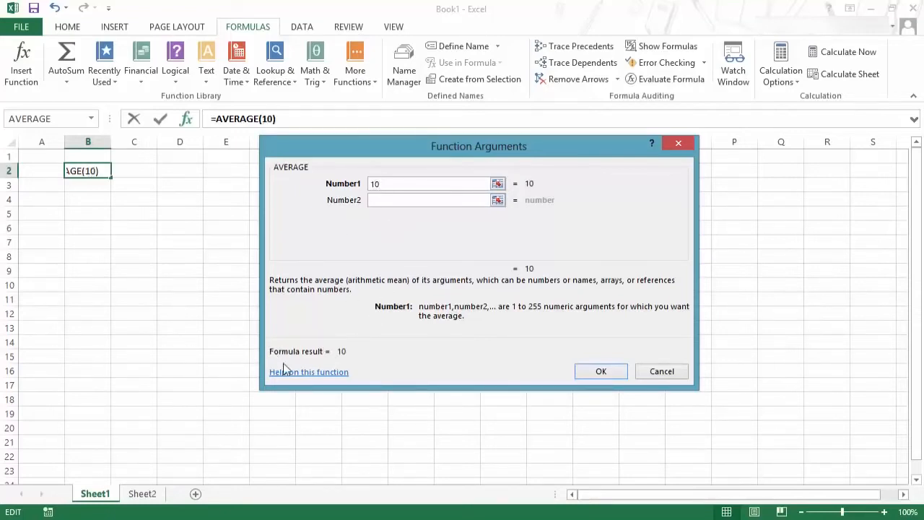
pyautogui.click(395, 202)
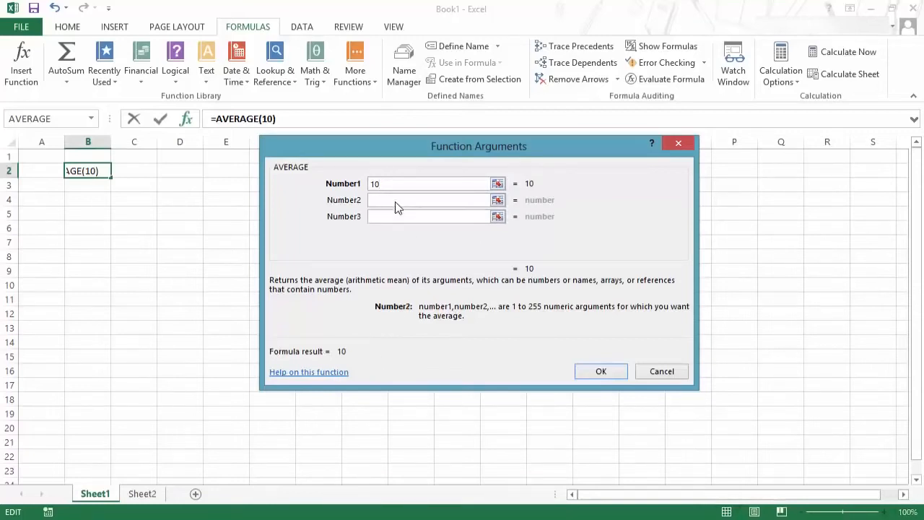
pyautogui.write('20')
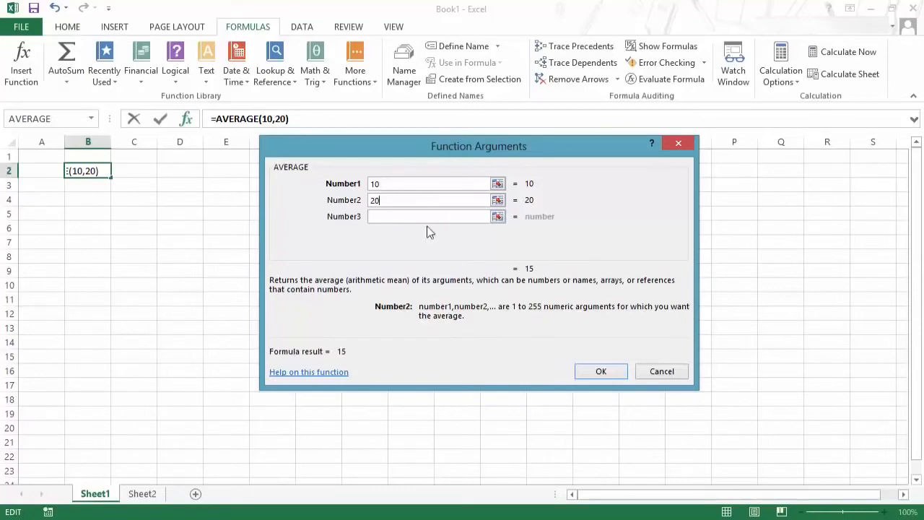
# Consult the help article on the AVERAGE function, close it, and complete the formula =AVERAGE(10,20) in B2
pyautogui.click(316, 374)
pyautogui.moveTo(562, 92); pyautogui.dragTo(563, 56)
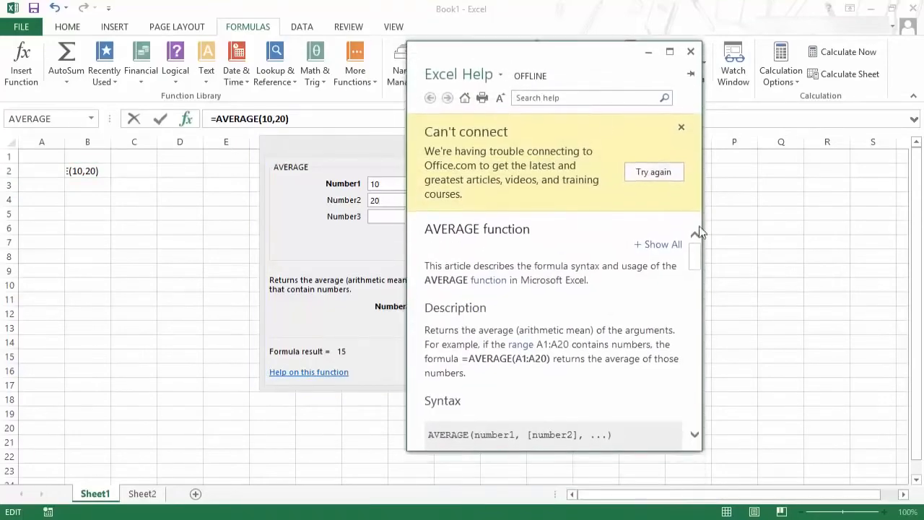
pyautogui.moveTo(697, 262)
pyautogui.mouseDown()
pyautogui.moveTo(695, 412)
pyautogui.moveTo(694, 254)
pyautogui.mouseUp()
pyautogui.click(690, 51)
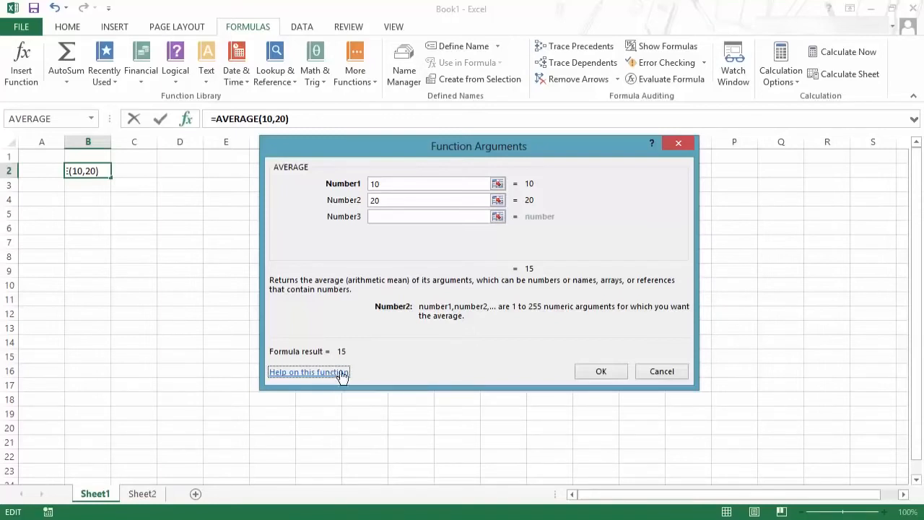
pyautogui.click(604, 371)
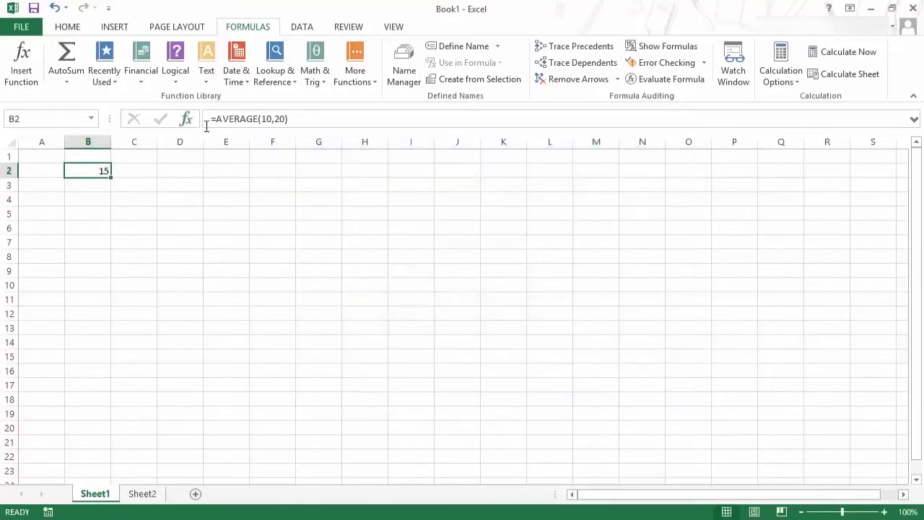
# Replace the formula in B2 with =a and look through the suggested functions
pyautogui.moveTo(209, 119); pyautogui.dragTo(289, 118)
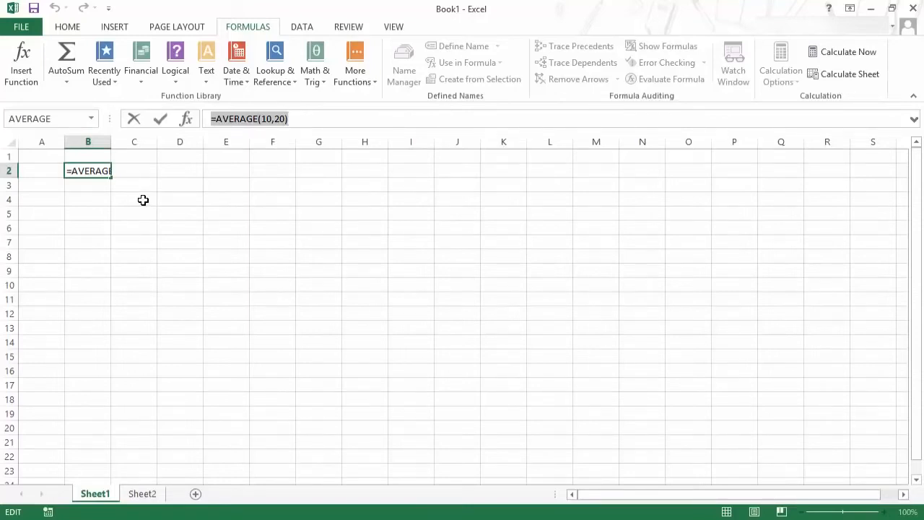
pyautogui.write('=')
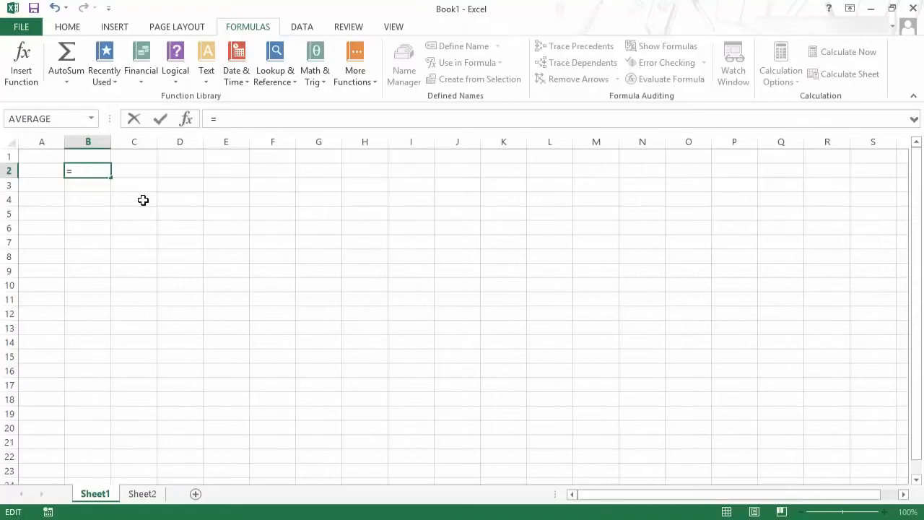
pyautogui.write('a')
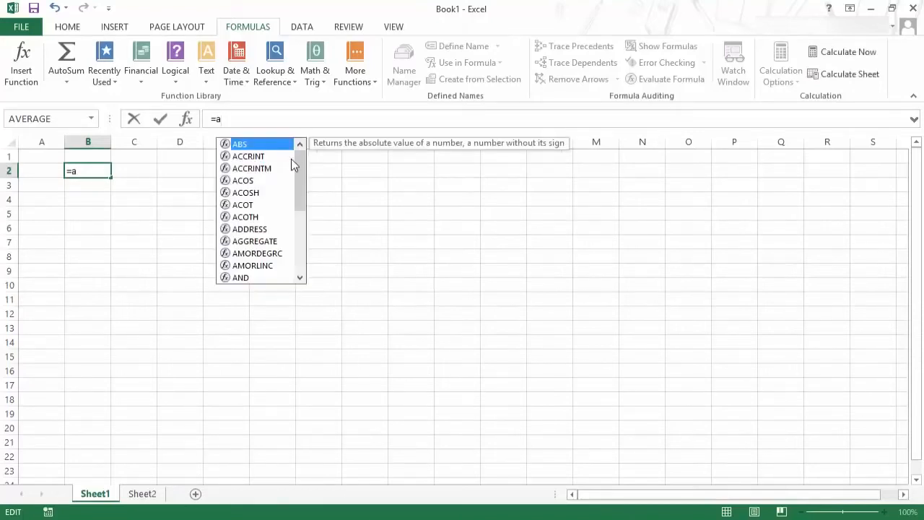
pyautogui.moveTo(300, 160)
pyautogui.mouseDown()
pyautogui.moveTo(299, 239)
pyautogui.moveTo(301, 146)
pyautogui.moveTo(303, 250)
pyautogui.moveTo(303, 171)
pyautogui.moveTo(289, 150)
pyautogui.mouseUp()
pyautogui.click(94, 171)
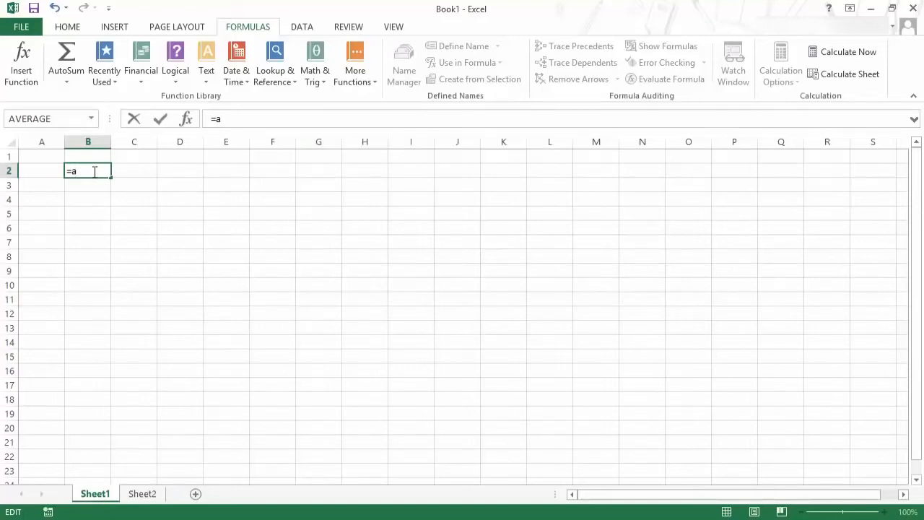
# Extend the entry in B2 to =avera, compare the suggested AVERAGE variants, and complete it as =AVERAGE(
pyautogui.write('v')
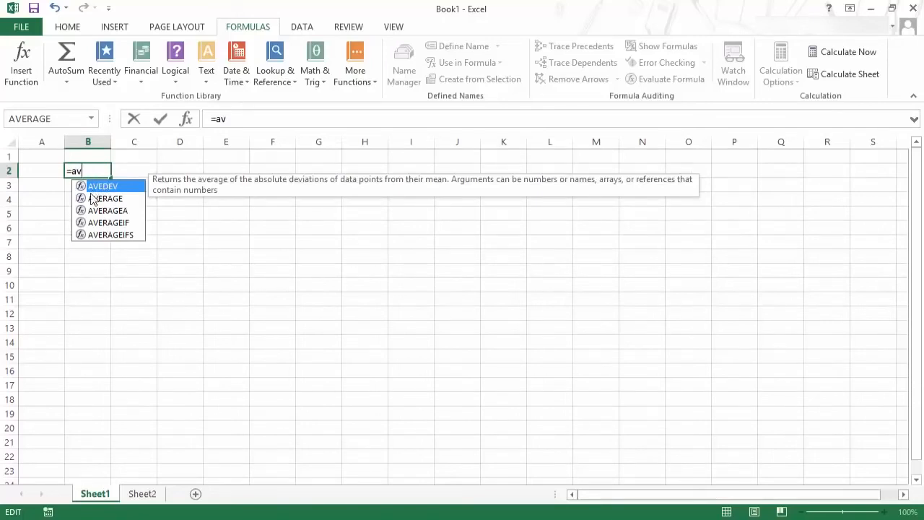
pyautogui.write('era')
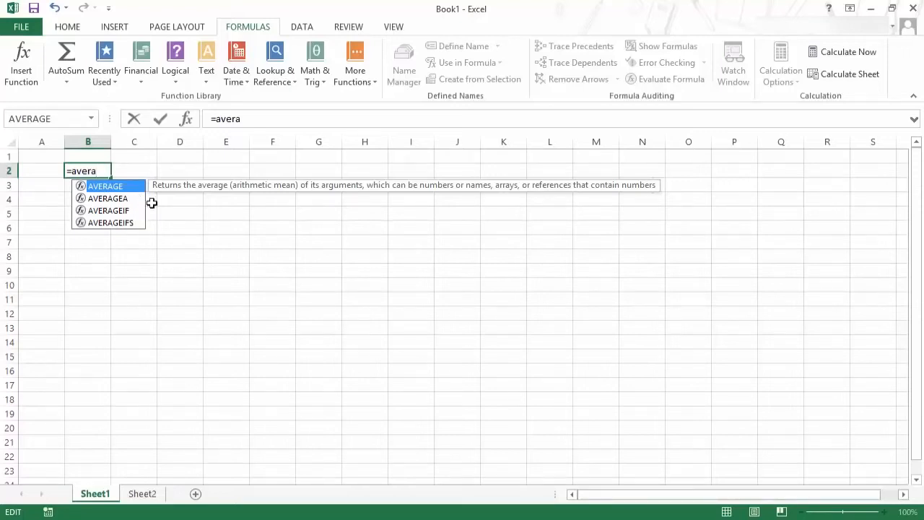
pyautogui.press('Down')
pyautogui.press('Down')
pyautogui.press('Down')
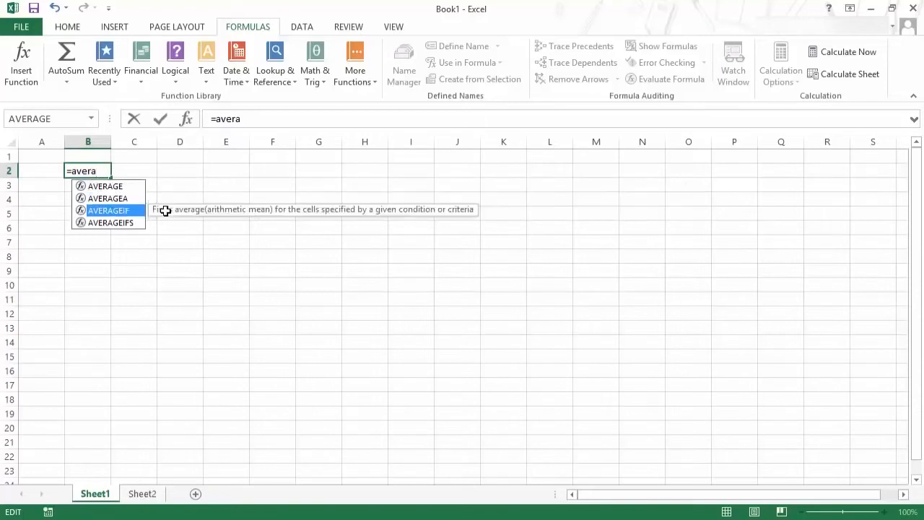
pyautogui.press('Up')
pyautogui.press('Up')
pyautogui.press('Up')
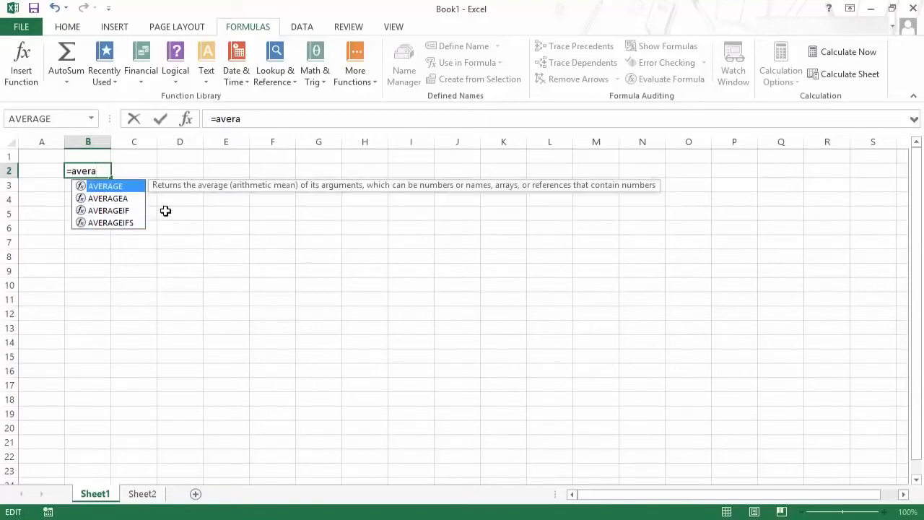
pyautogui.press('Tab')
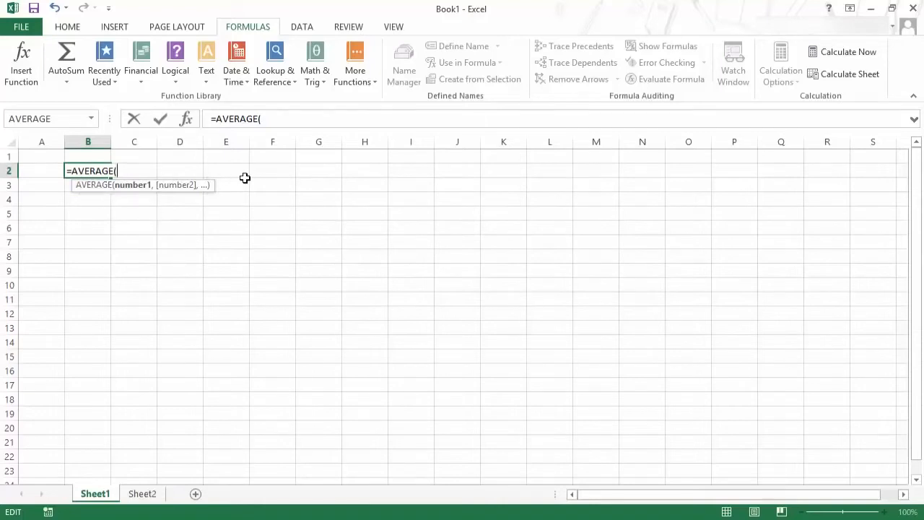
# Open the Function Arguments dialog for the AVERAGE function being entered in B2
pyautogui.click(89, 186)
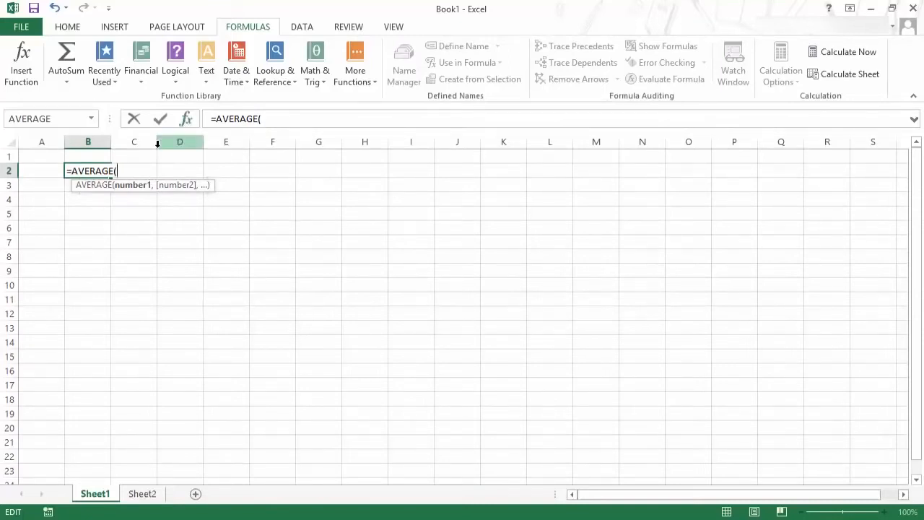
pyautogui.hotkey('ctrl', 'a')
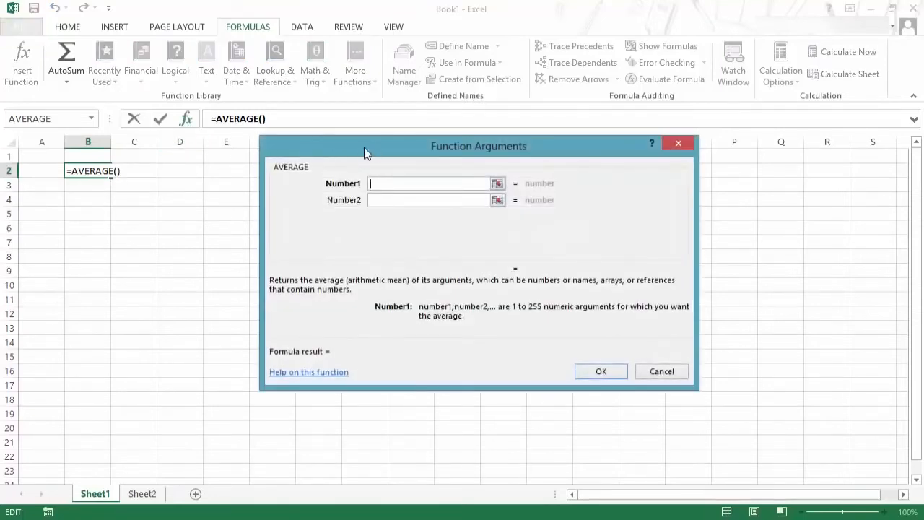
pyautogui.moveTo(366, 153); pyautogui.dragTo(328, 176)
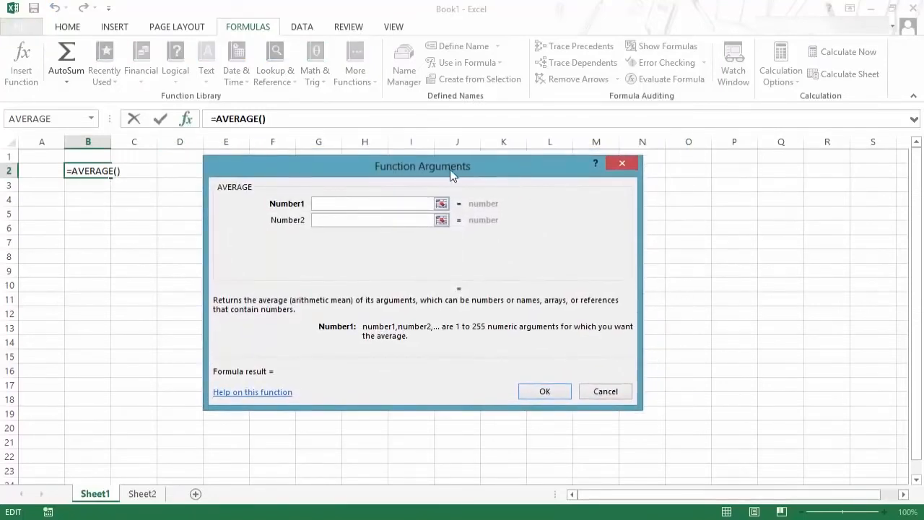
pyautogui.click(359, 220)
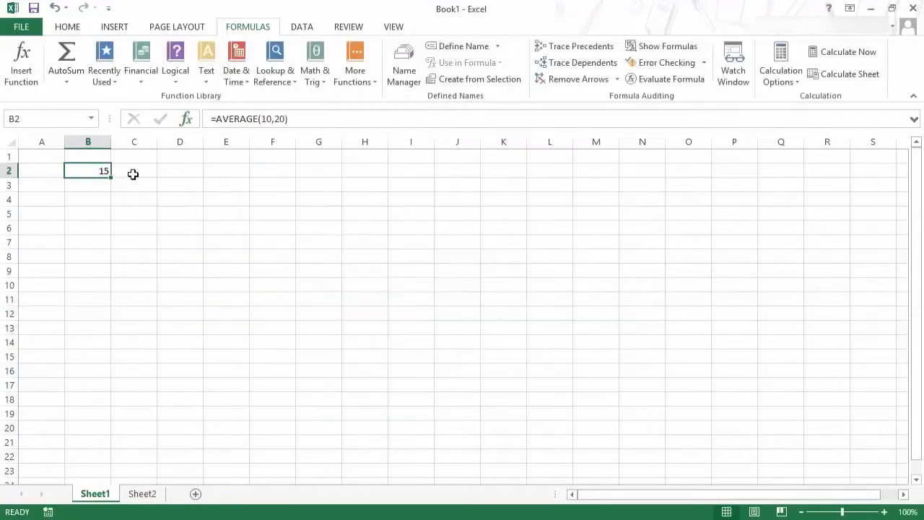
# Re-enter the formula =AVERAGE(10,20) in B2, completing the function name from the suggestions for =avera
pyautogui.press('F2')
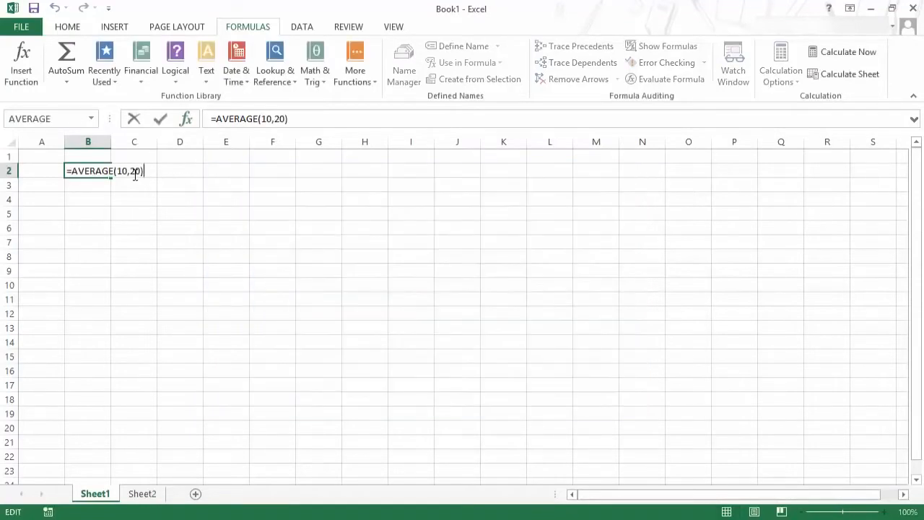
pyautogui.press('Escape')
pyautogui.write('=avera')
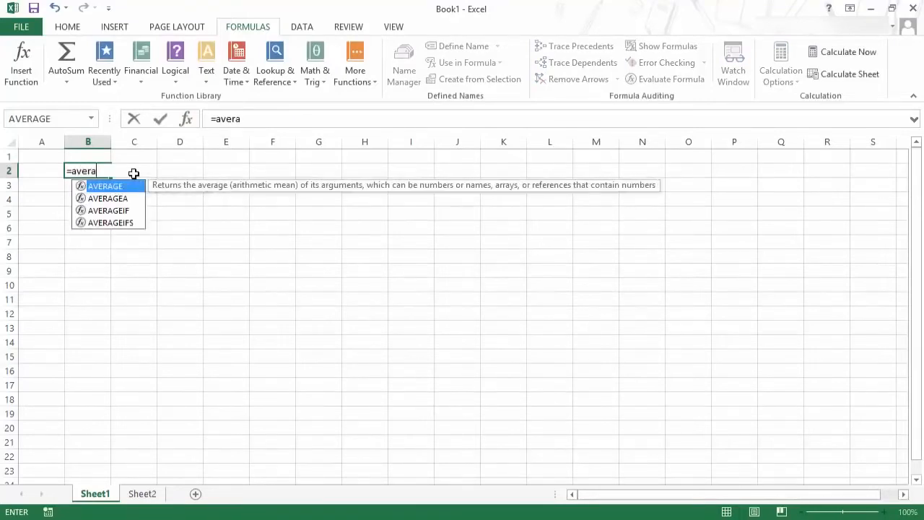
pyautogui.press('Tab')
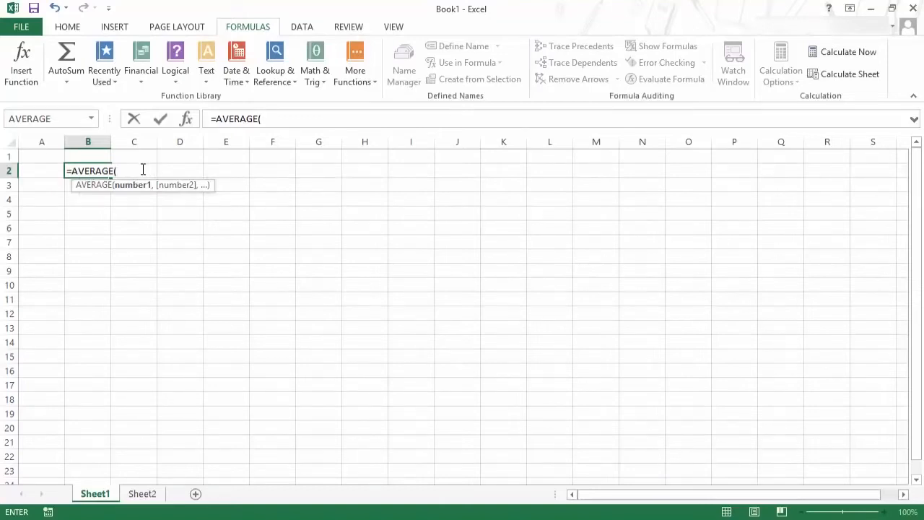
pyautogui.write('10,20)')
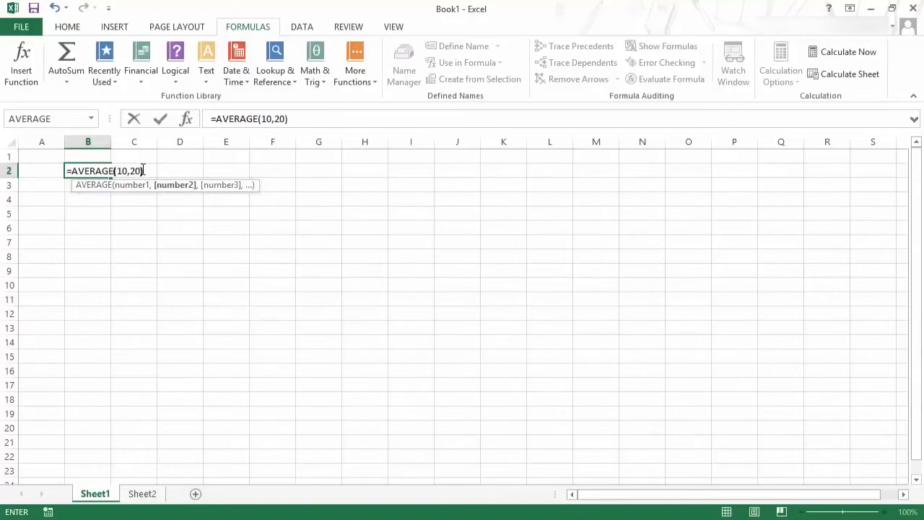
pyautogui.press('Return')
pyautogui.click(88, 170)
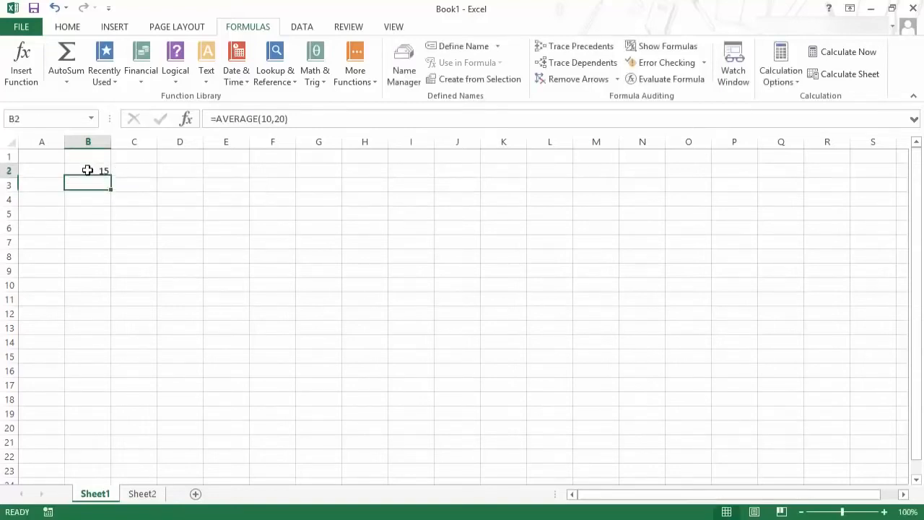
# Enter 10 in D1 and 20 in D2
pyautogui.moveTo(112, 176); pyautogui.dragTo(182, 159)
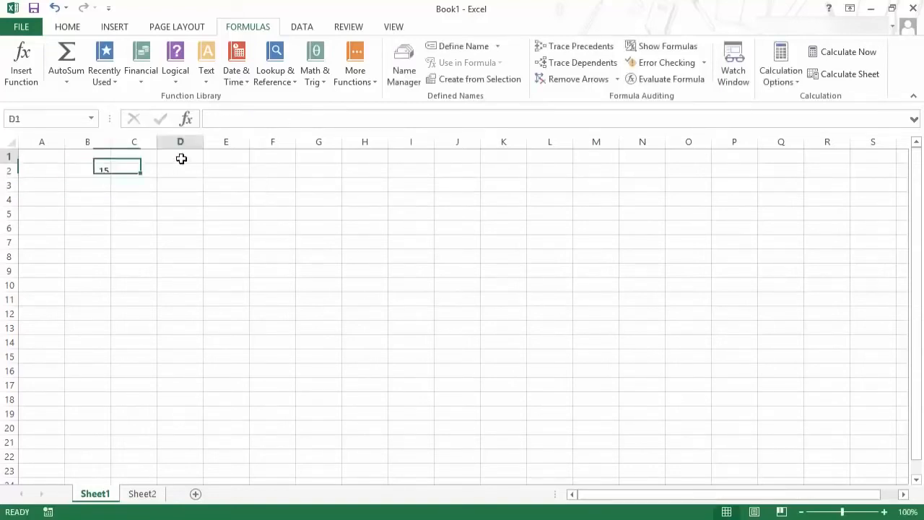
pyautogui.write('10')
pyautogui.press('Return')
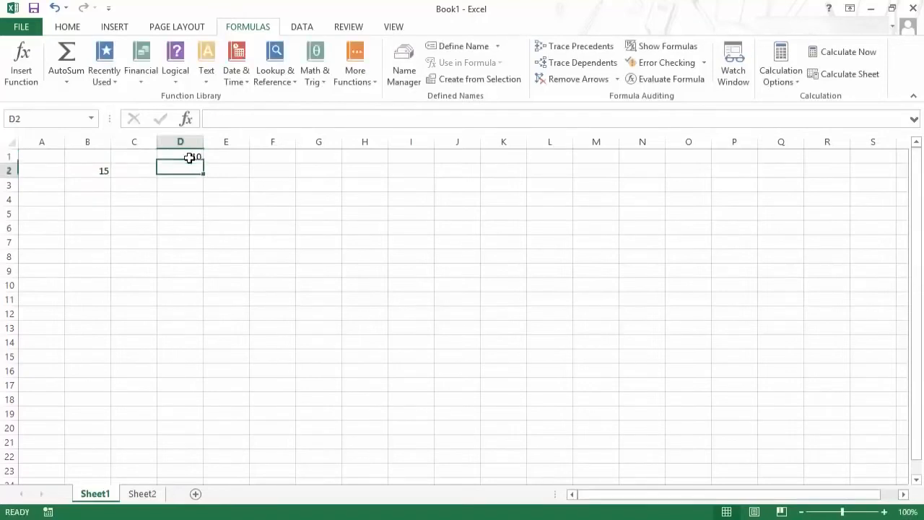
pyautogui.write('20')
pyautogui.press('Return')
# Replace the constant arguments in B2's formula with separate references to the two number cells, giving =AVERAGE(D1,D2)
pyautogui.press('Left')
pyautogui.press('Left')
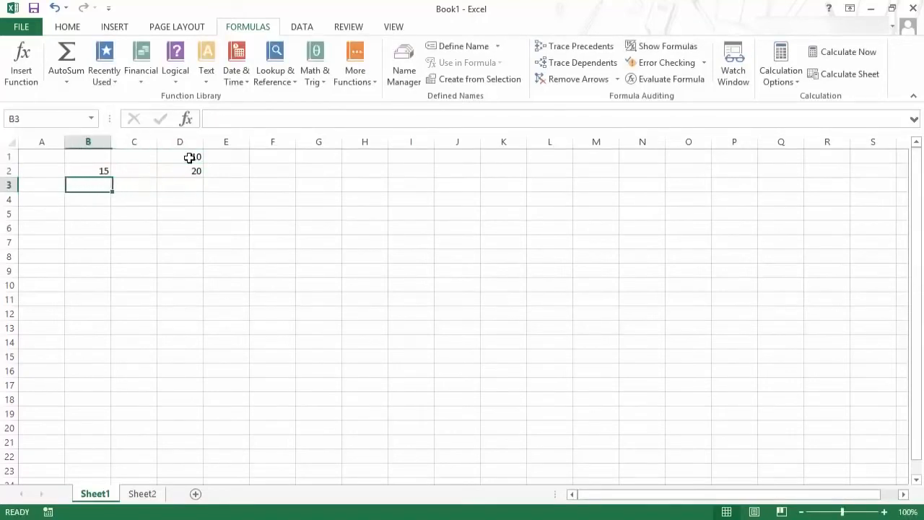
pyautogui.press('Up')
pyautogui.press('F2')
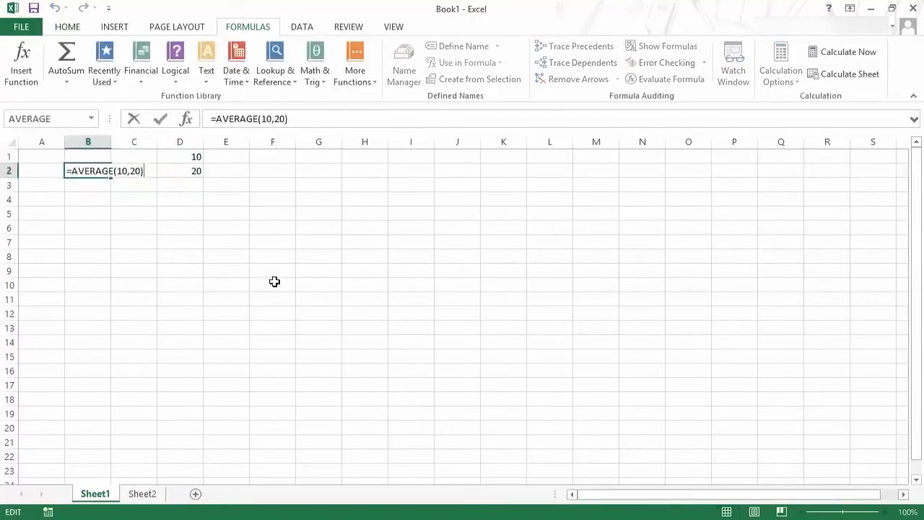
pyautogui.press('BackSpace')
pyautogui.press('BackSpace')
pyautogui.press('BackSpace')
pyautogui.press('BackSpace')
pyautogui.press('BackSpace')
pyautogui.press('BackSpace')
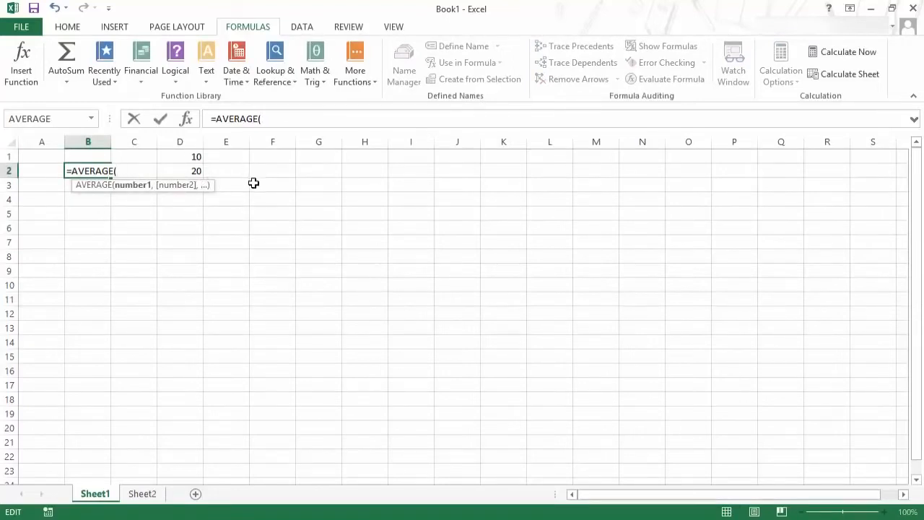
pyautogui.click(191, 158)
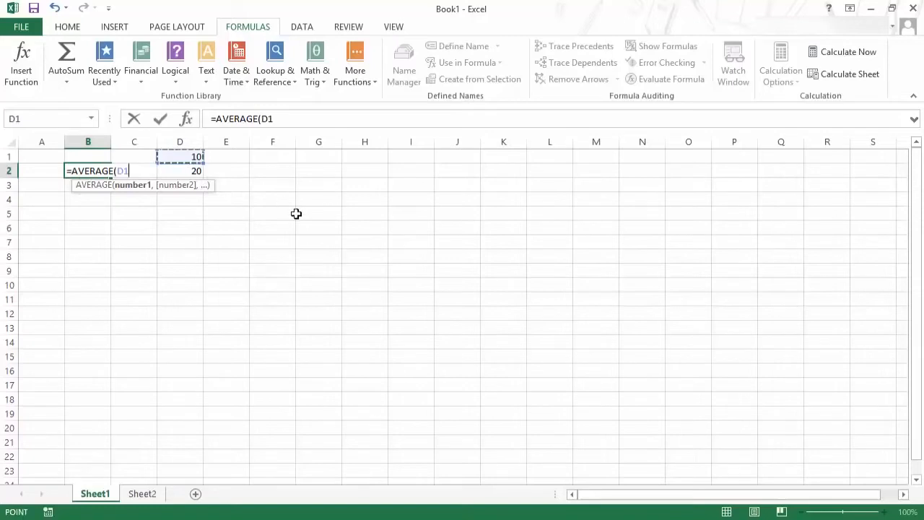
pyautogui.write(',')
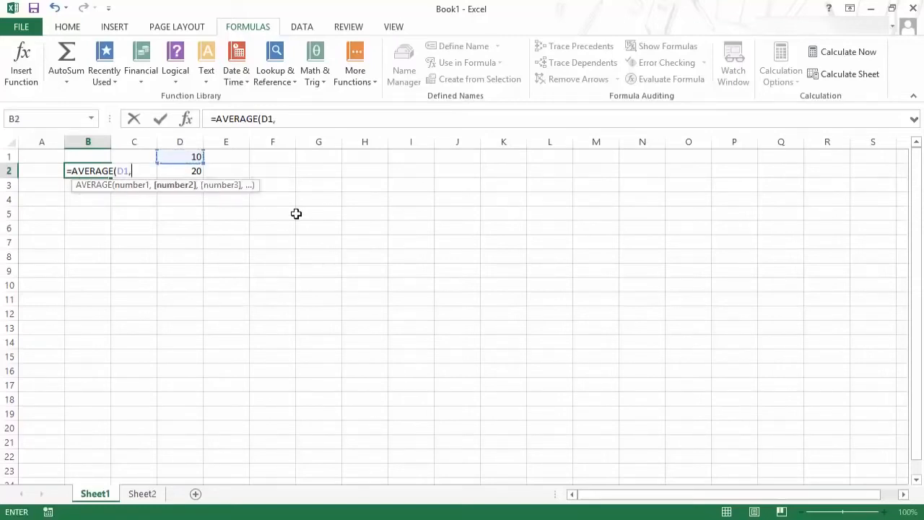
pyautogui.click(195, 172)
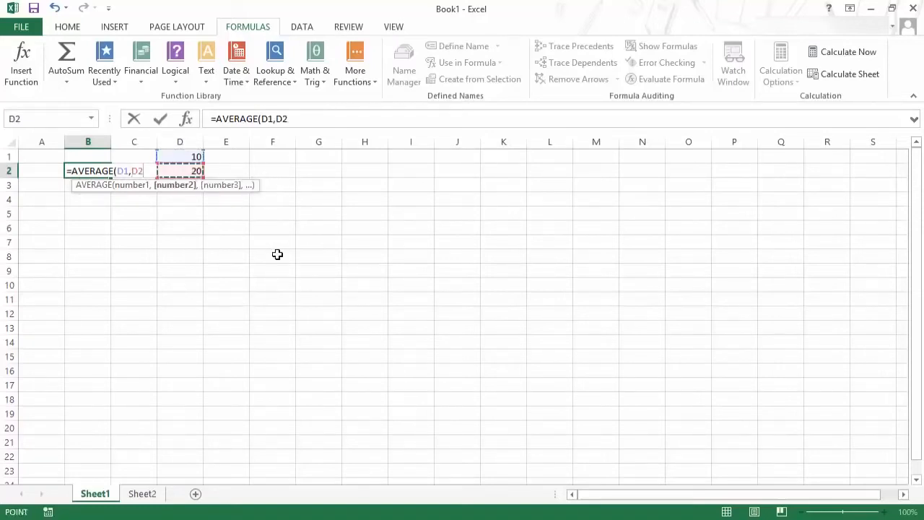
pyautogui.write(')')
pyautogui.press('Return')
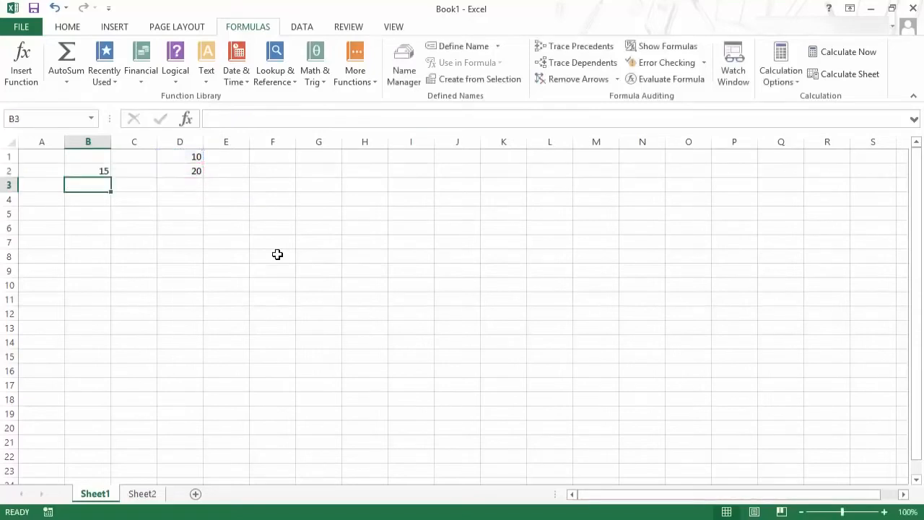
# Replace the two separate references in B2's formula with a single cell range, giving =AVERAGE(D1:D2)
pyautogui.click(85, 169)
pyautogui.press('F2')
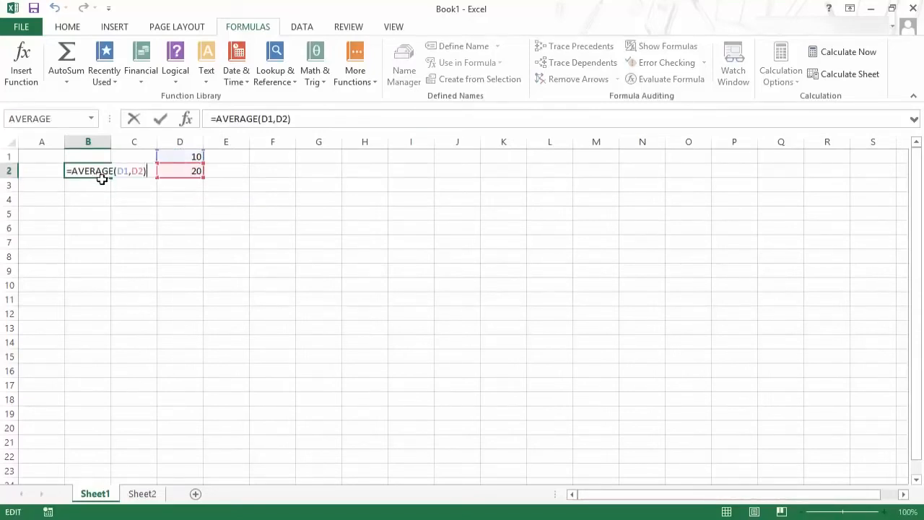
pyautogui.press('BackSpace')
pyautogui.press('BackSpace')
pyautogui.press('BackSpace')
pyautogui.press('BackSpace')
pyautogui.press('BackSpace')
pyautogui.press('BackSpace')
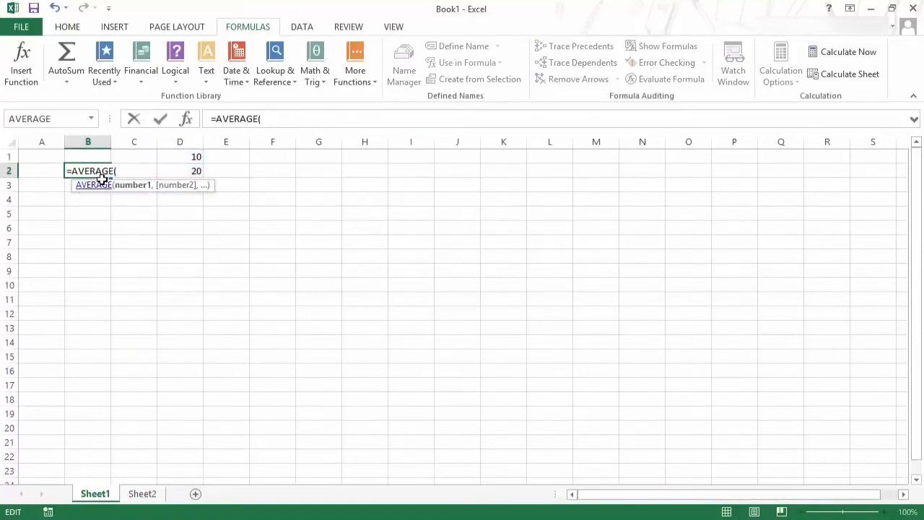
pyautogui.moveTo(185, 153); pyautogui.dragTo(186, 170)
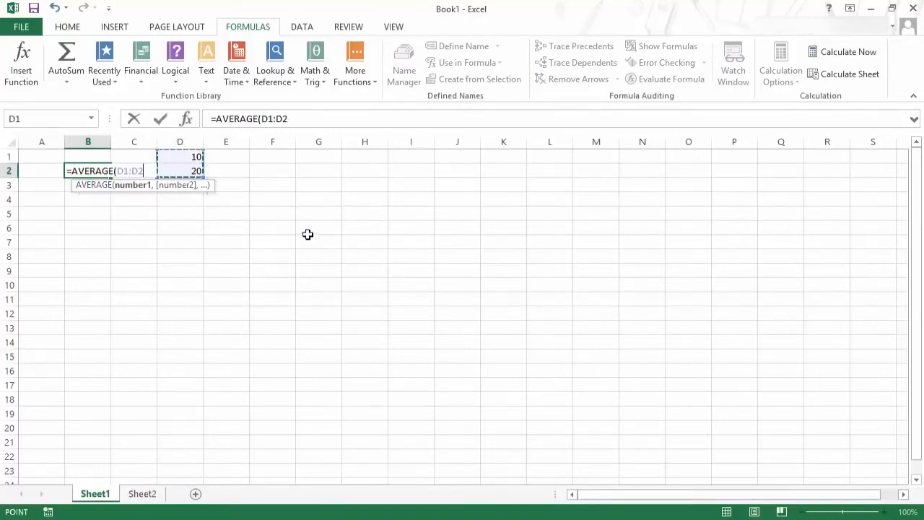
pyautogui.write(')')
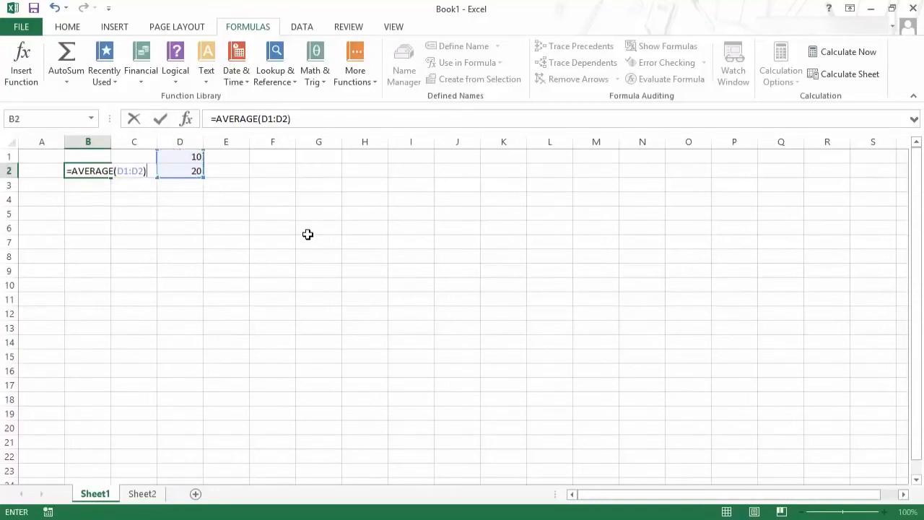
pyautogui.press('Return')
pyautogui.press('Up')
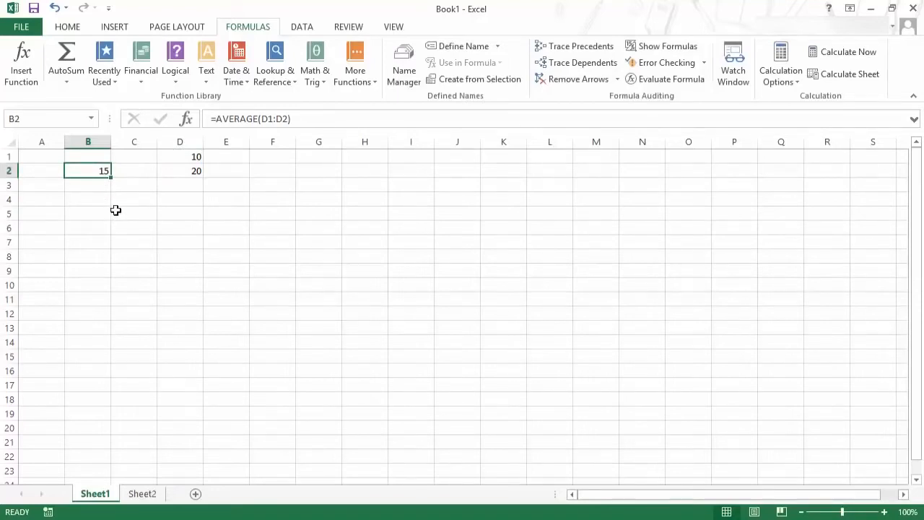
pyautogui.moveTo(197, 159); pyautogui.dragTo(196, 171)
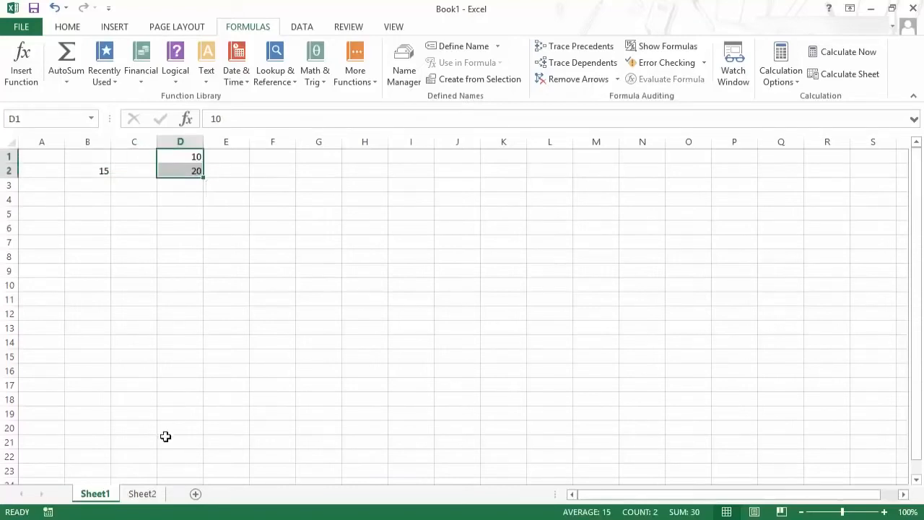
# Add a new worksheet and enter 10, 20 and 30 in cells C3 to C5
pyautogui.click(147, 497)
pyautogui.click(194, 494)
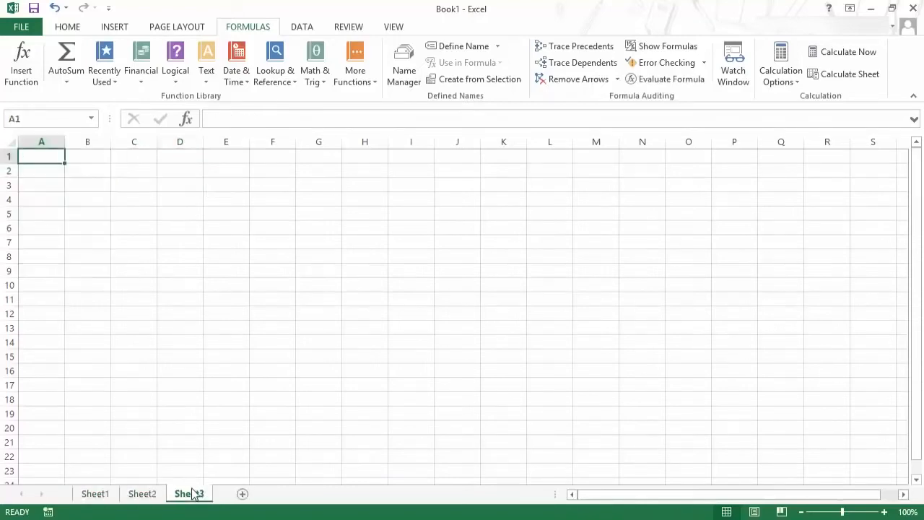
pyautogui.click(112, 186)
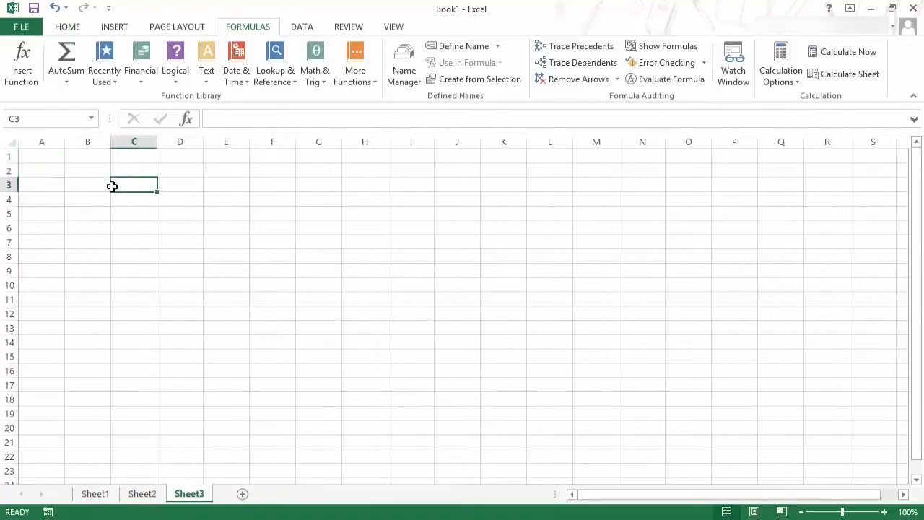
pyautogui.write('10')
pyautogui.press('Return')
pyautogui.write('20')
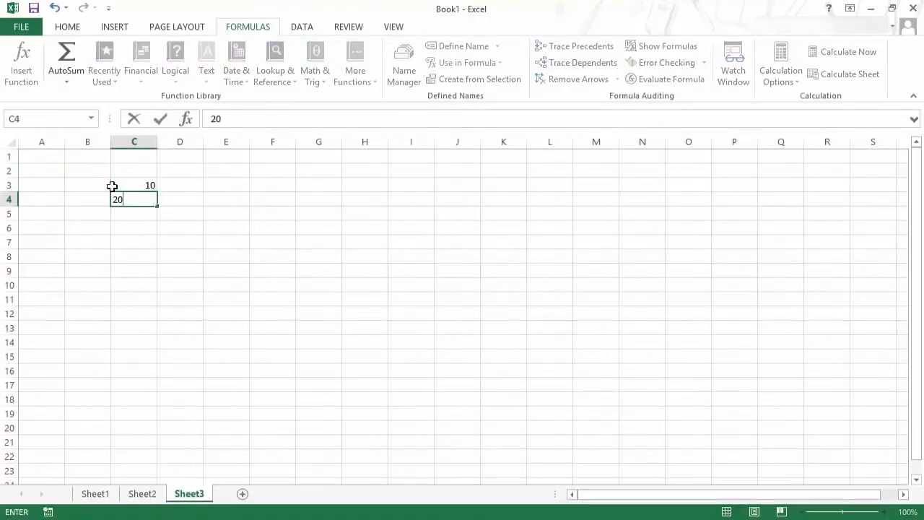
pyautogui.press('Return')
pyautogui.write('30')
pyautogui.click(112, 186)
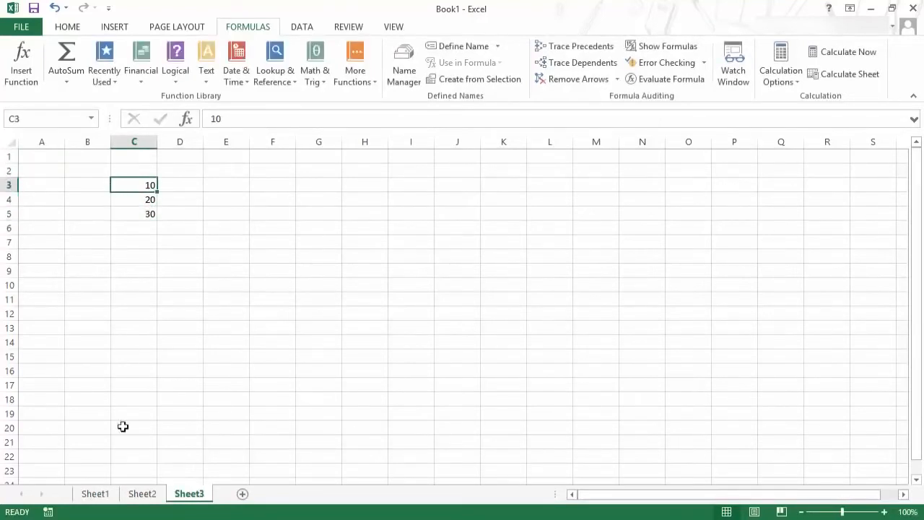
# Replace the formula in Sheet1's B2 with an average of the new sheet's numbers, =AVERAGE(Sheet3!C3:C5)
pyautogui.click(94, 493)
pyautogui.click(98, 171)
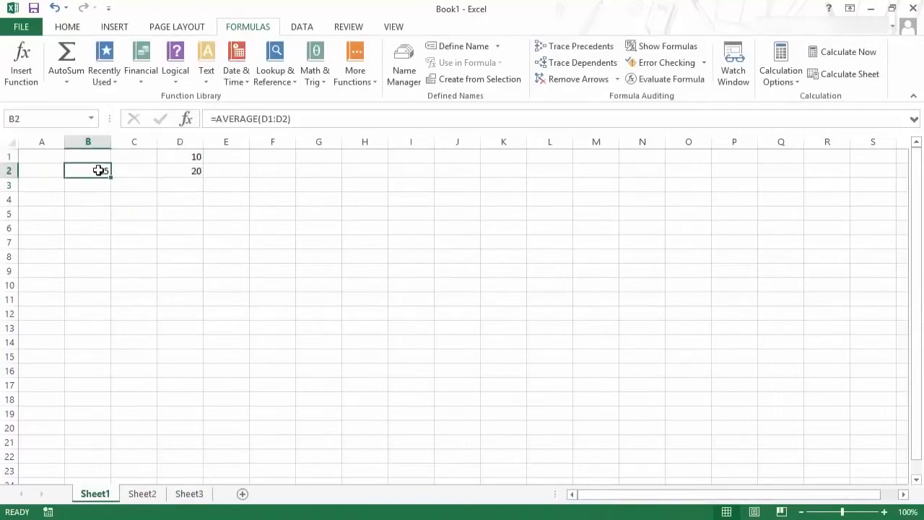
pyautogui.write('=ave')
pyautogui.press('Tab')
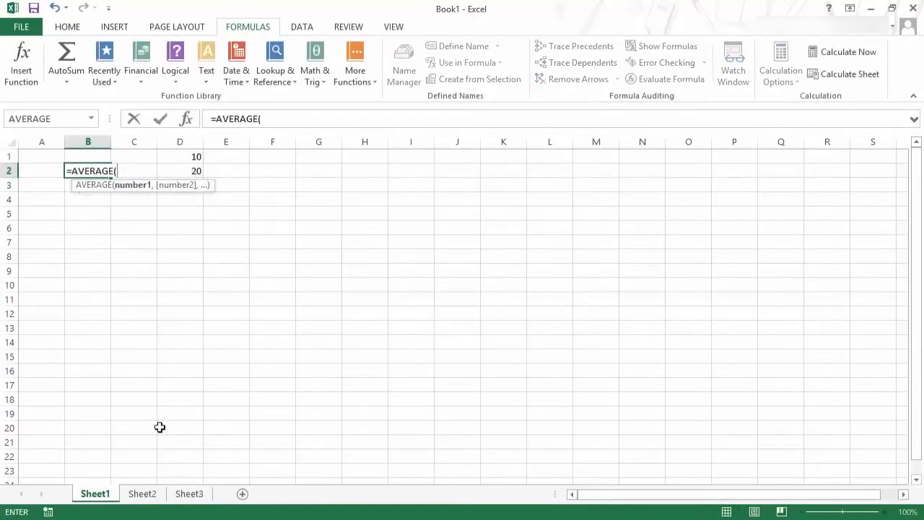
pyautogui.click(191, 493)
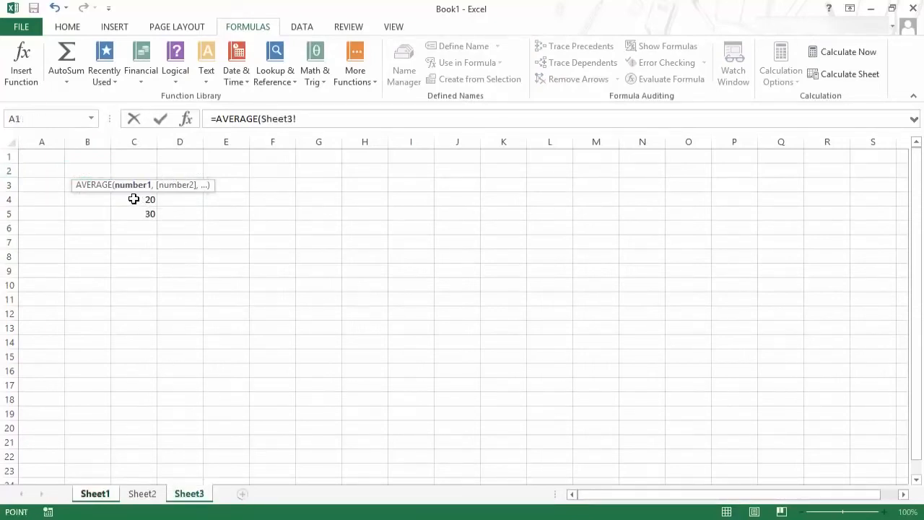
pyautogui.moveTo(132, 214); pyautogui.dragTo(132, 186)
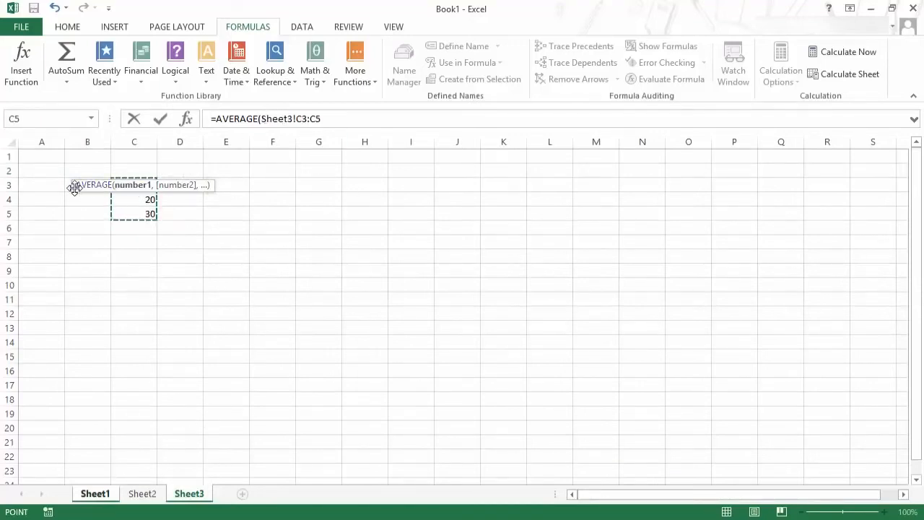
pyautogui.moveTo(74, 188); pyautogui.dragTo(97, 239)
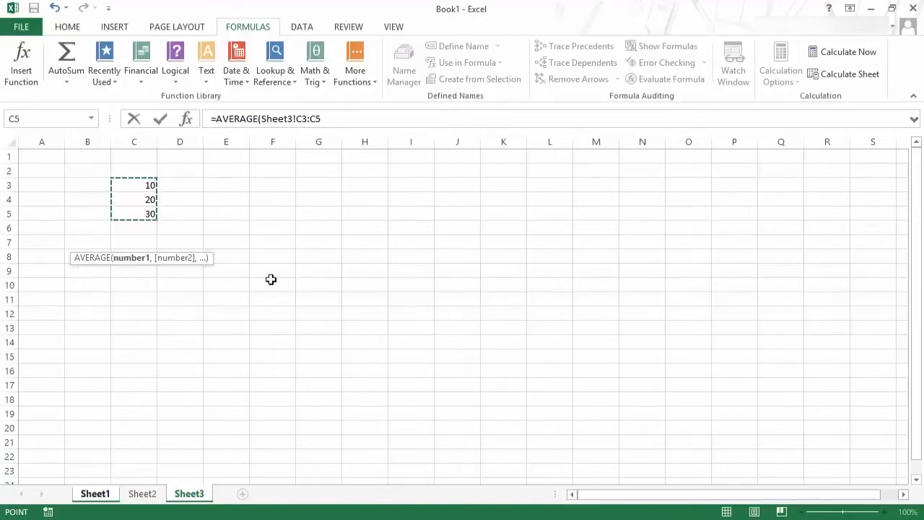
pyautogui.click(329, 121)
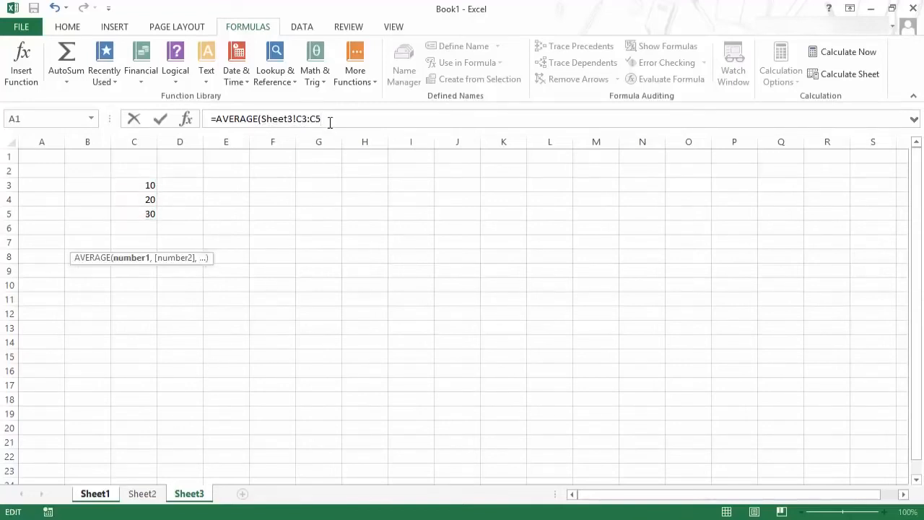
pyautogui.press('Return')
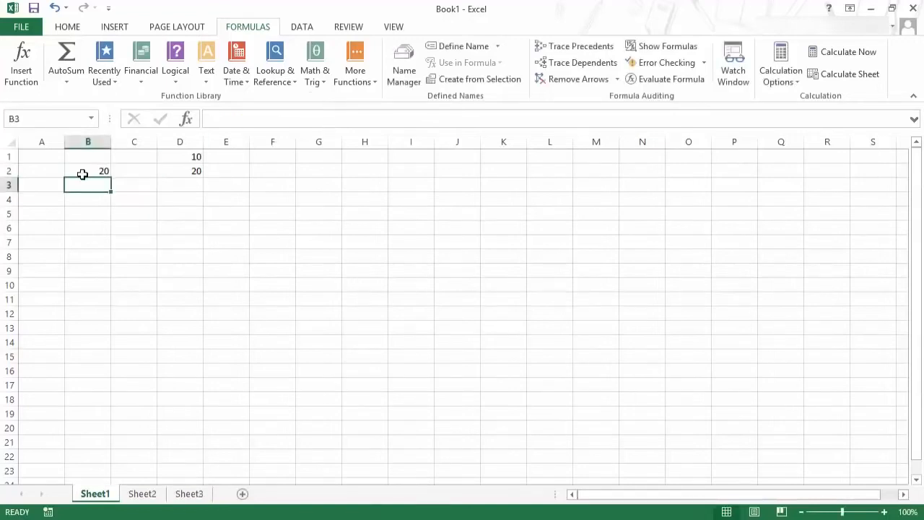
pyautogui.click(85, 174)
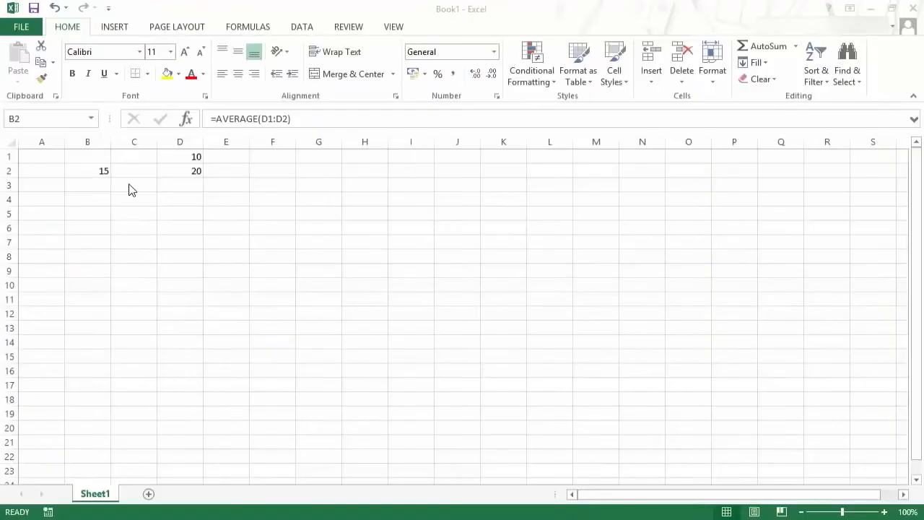
# Open B2's AVERAGE formula for editing in the formula bar and directly inside the cell, leaving edit mode each time
pyautogui.click(94, 176)
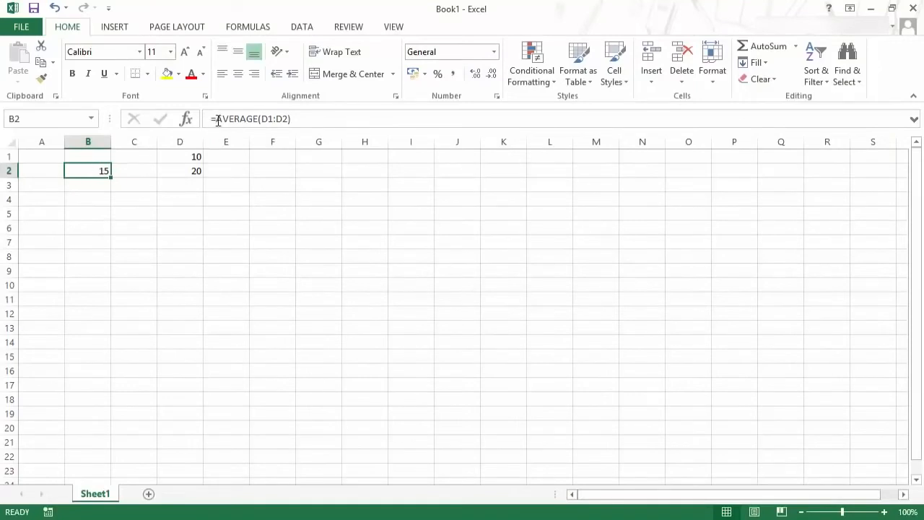
pyautogui.moveTo(212, 118); pyautogui.dragTo(306, 116)
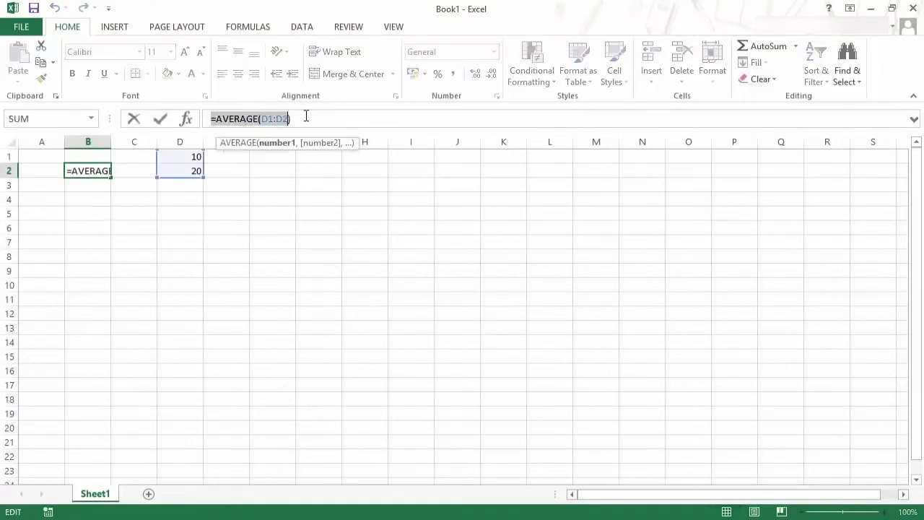
pyautogui.click(242, 118)
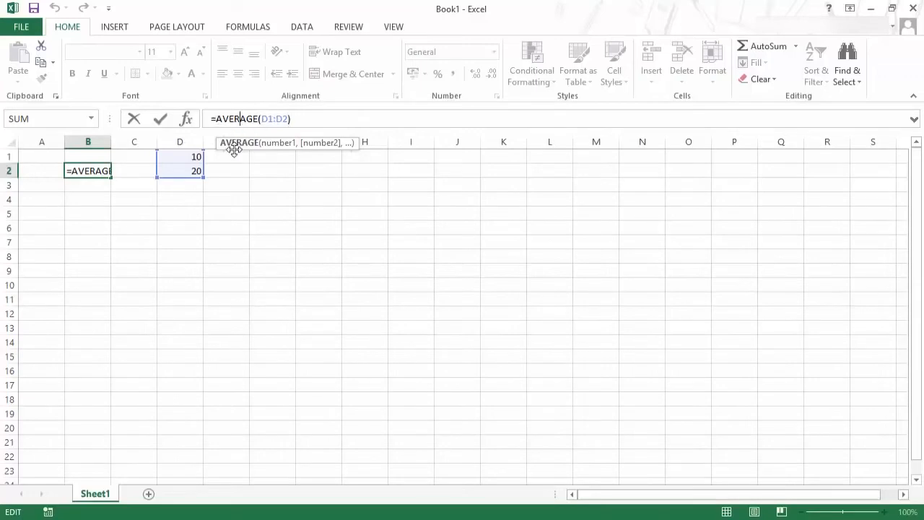
pyautogui.hotkey('ctrl', 'Return')
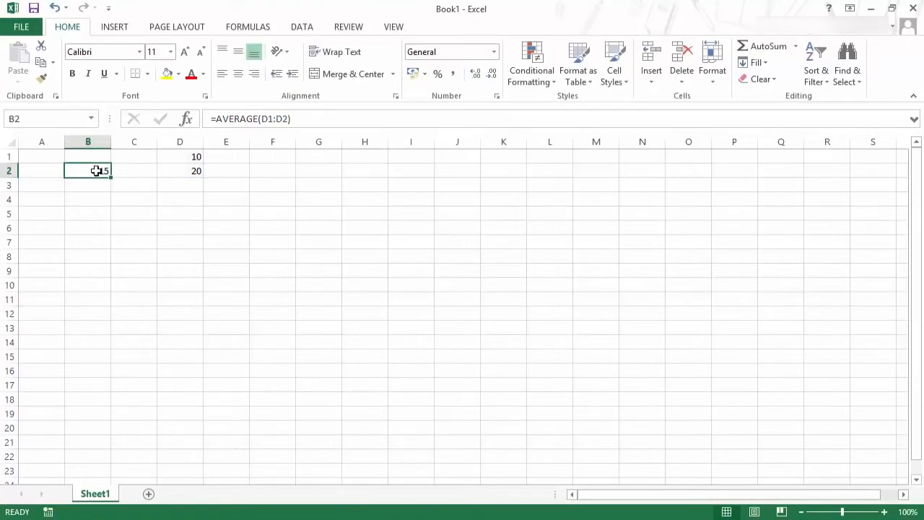
pyautogui.doubleClick(96, 171)
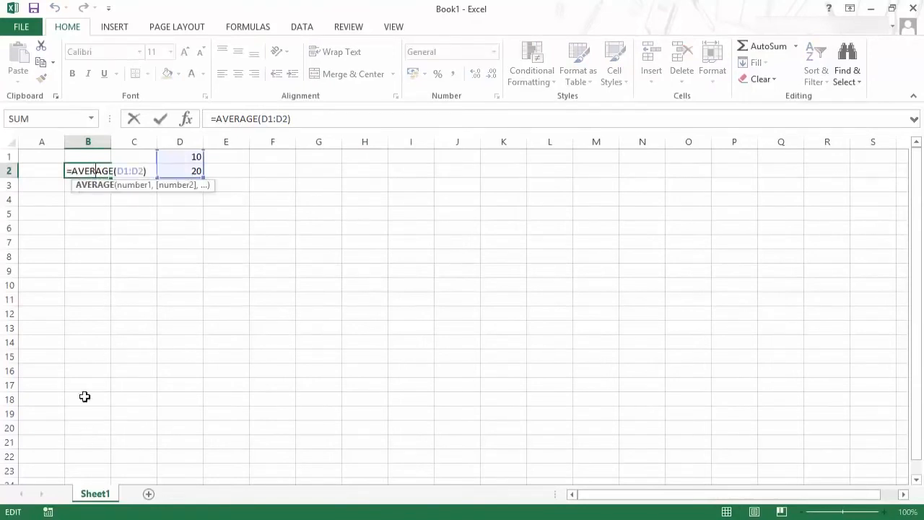
pyautogui.press('Escape')
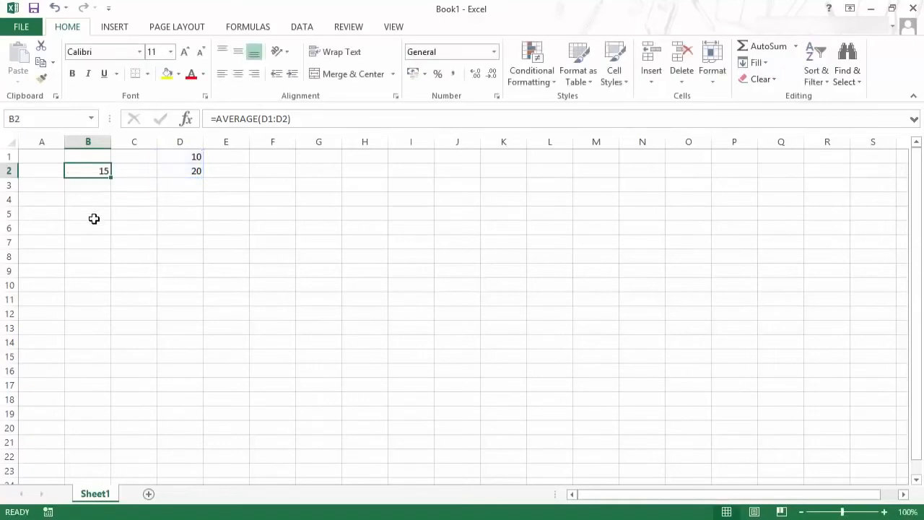
pyautogui.press('F2')
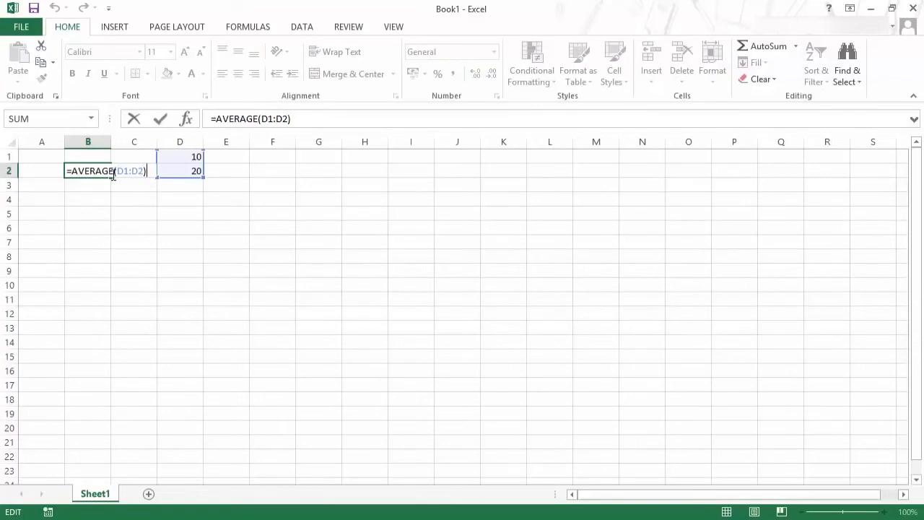
pyautogui.press('Escape')
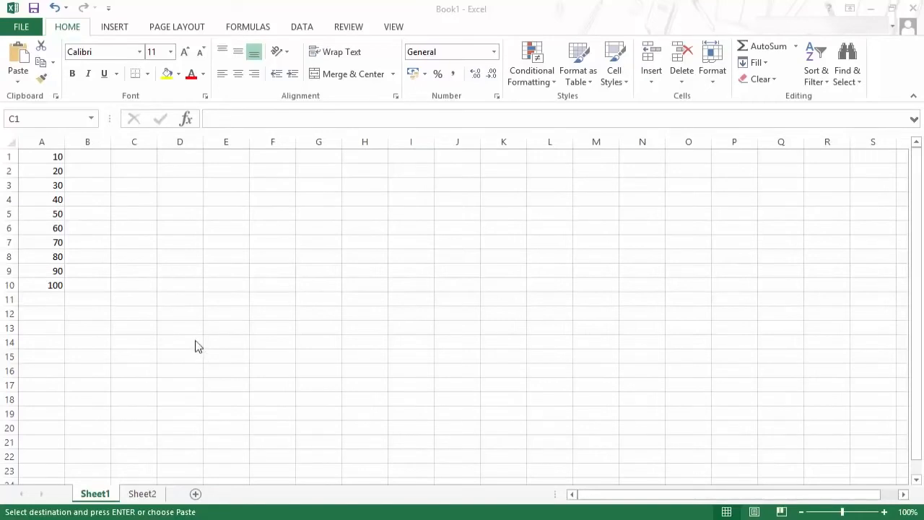
# Enter the relative reference =A1 in cell C1 and fill it down through C10
pyautogui.click(124, 157)
pyautogui.hotkey('ctrl', 'v')
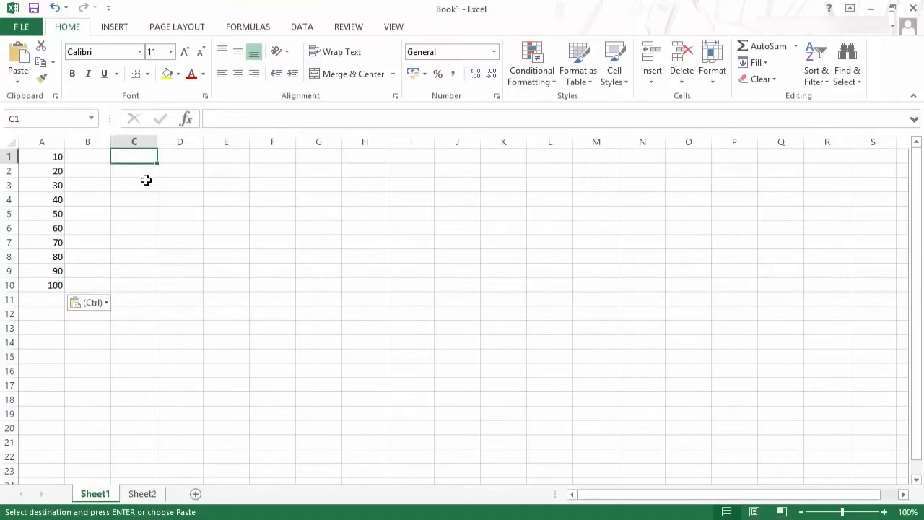
pyautogui.write('=')
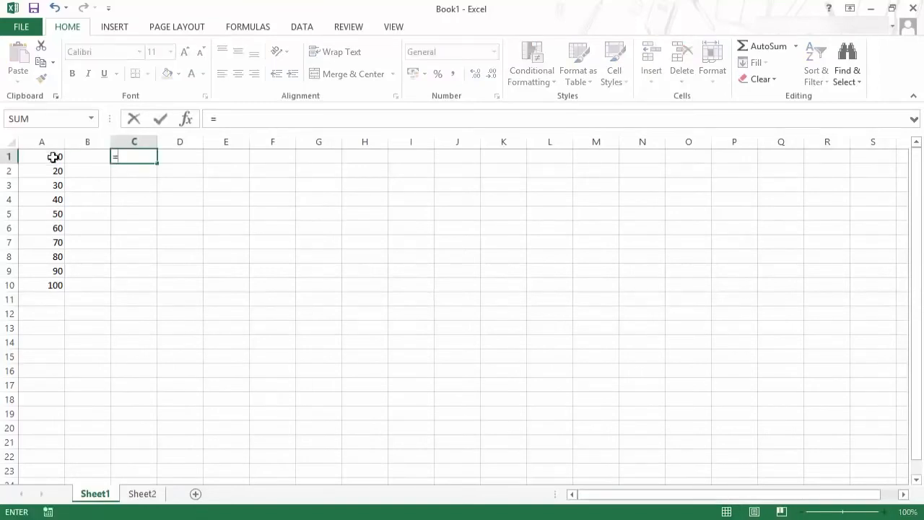
pyautogui.click(46, 153)
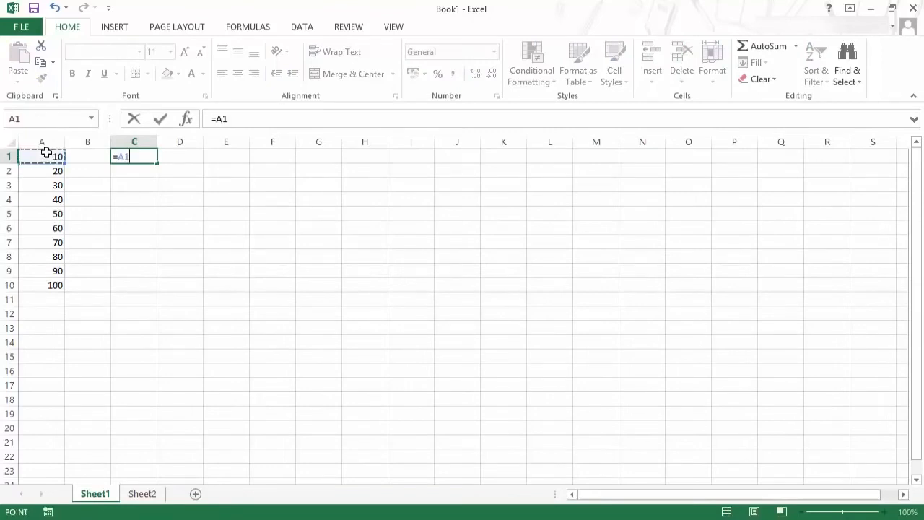
pyautogui.press('Return')
pyautogui.press('Up')
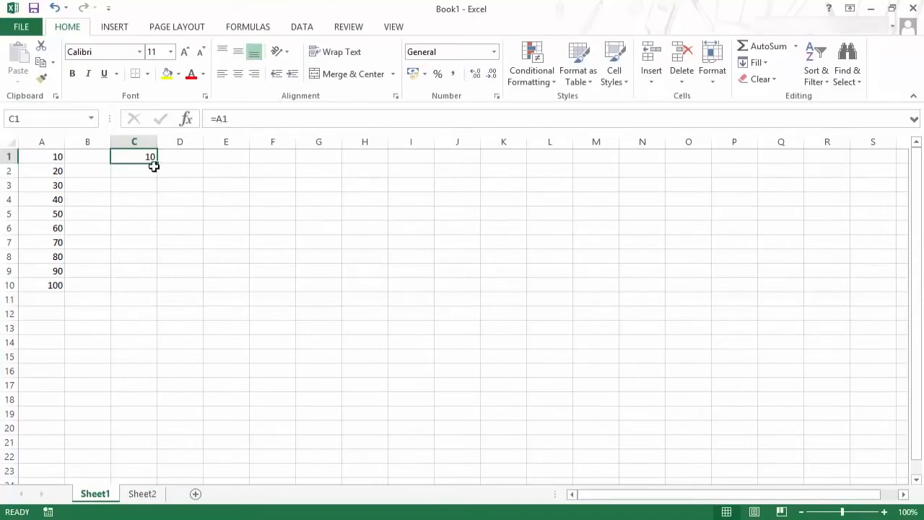
pyautogui.moveTo(157, 164); pyautogui.dragTo(146, 283)
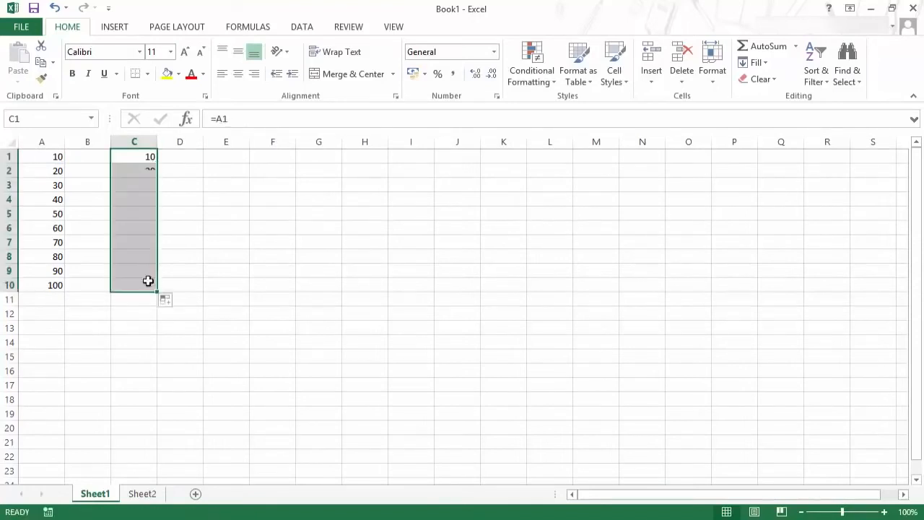
# Examine the filled formulas in C1, C2, C3 and C10 to see which column A cell each one refers to
pyautogui.click(139, 171)
pyautogui.click(143, 158)
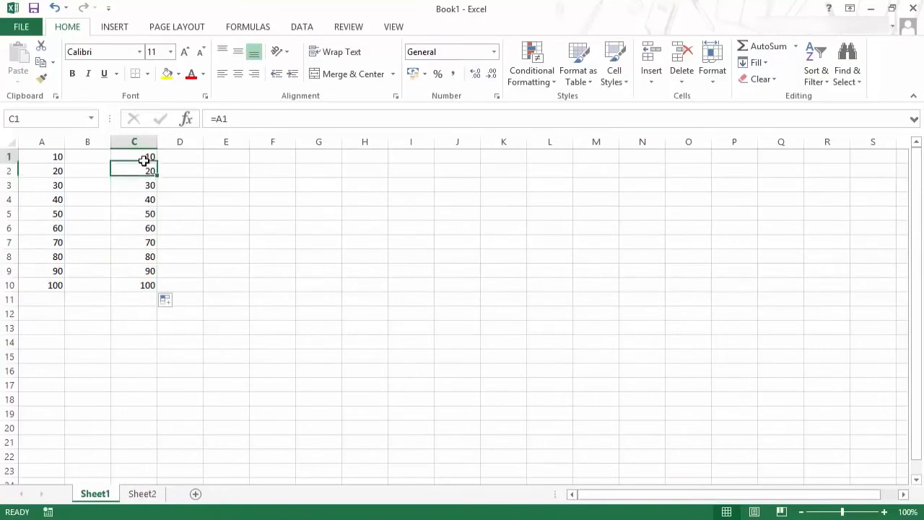
pyautogui.click(145, 173)
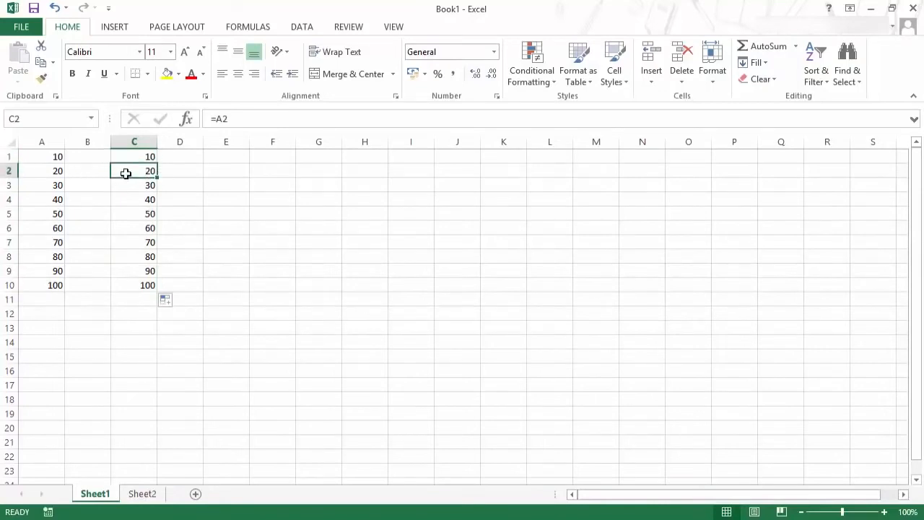
pyautogui.click(149, 157)
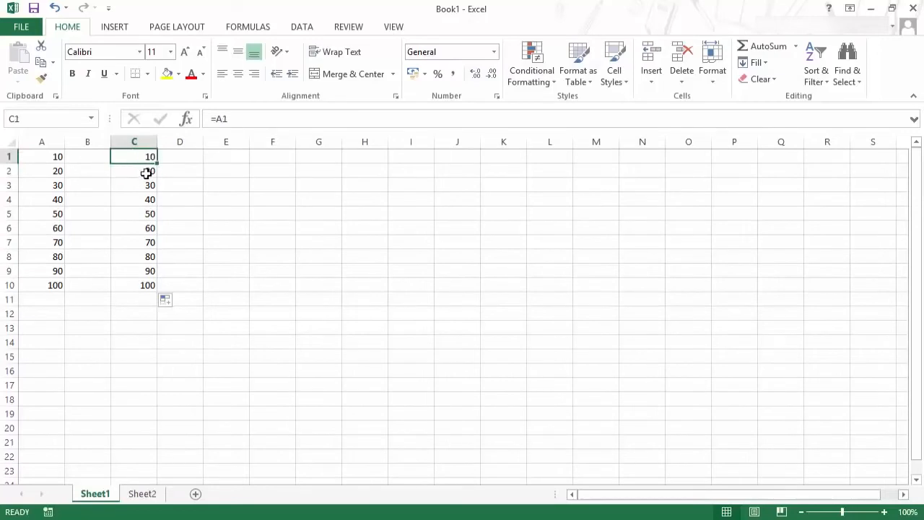
pyautogui.click(146, 173)
pyautogui.doubleClick(147, 173)
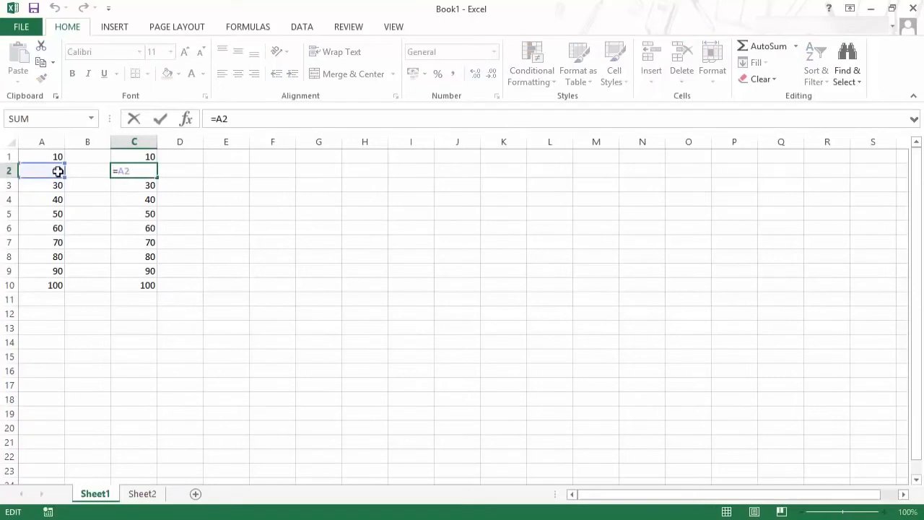
pyautogui.press('Escape')
pyautogui.click(145, 187)
pyautogui.doubleClick(145, 187)
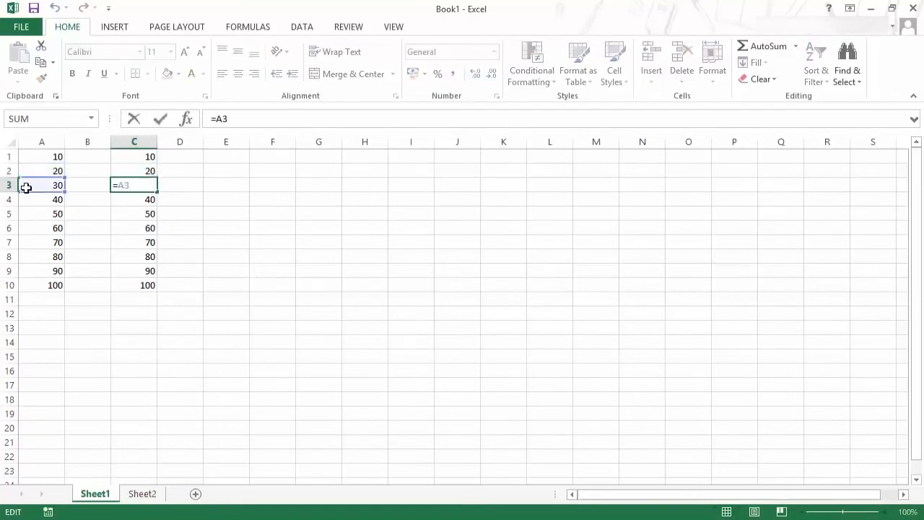
pyautogui.press('Escape')
pyautogui.click(143, 286)
pyautogui.doubleClick(144, 286)
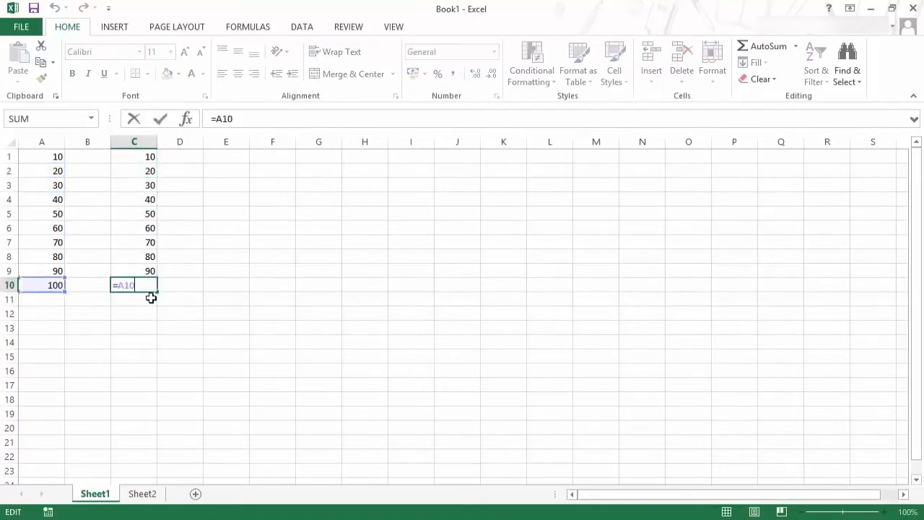
pyautogui.press('Escape')
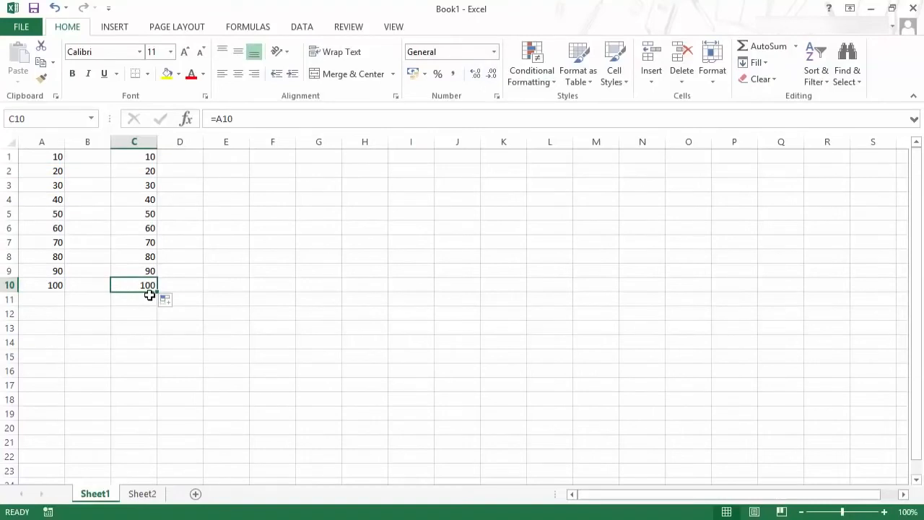
# Copy the formula in C10 to C18 and inspect which cell the copy refers to
pyautogui.hotkey('ctrl', 'c')
pyautogui.click(148, 398)
pyautogui.hotkey('ctrl', 'v')
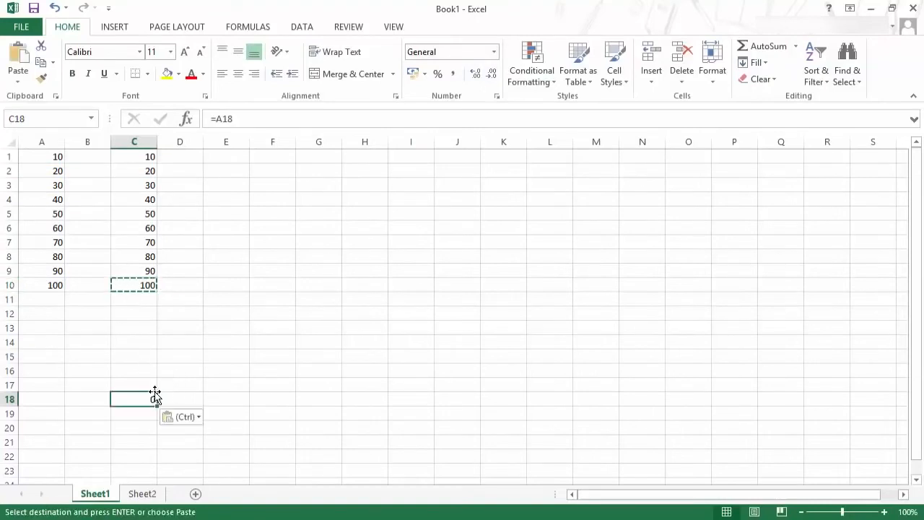
pyautogui.doubleClick(141, 397)
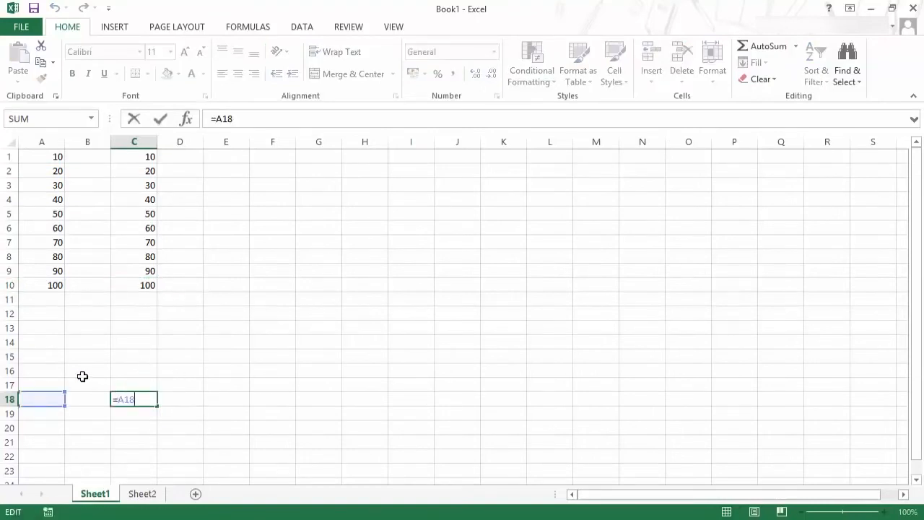
pyautogui.press('Escape')
# Copy the formula in C1 to H1 and compare the cell references in the original and the copy
pyautogui.click(137, 156)
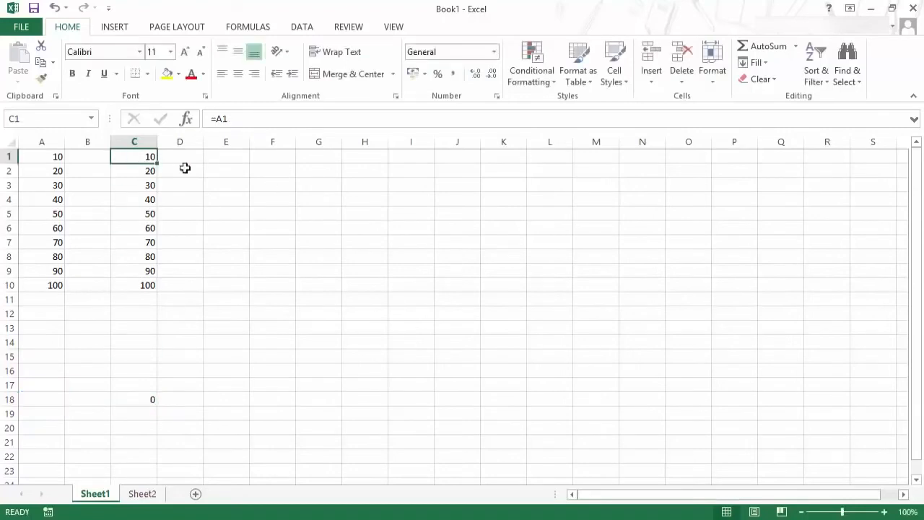
pyautogui.hotkey('ctrl', 'c')
pyautogui.click(372, 157)
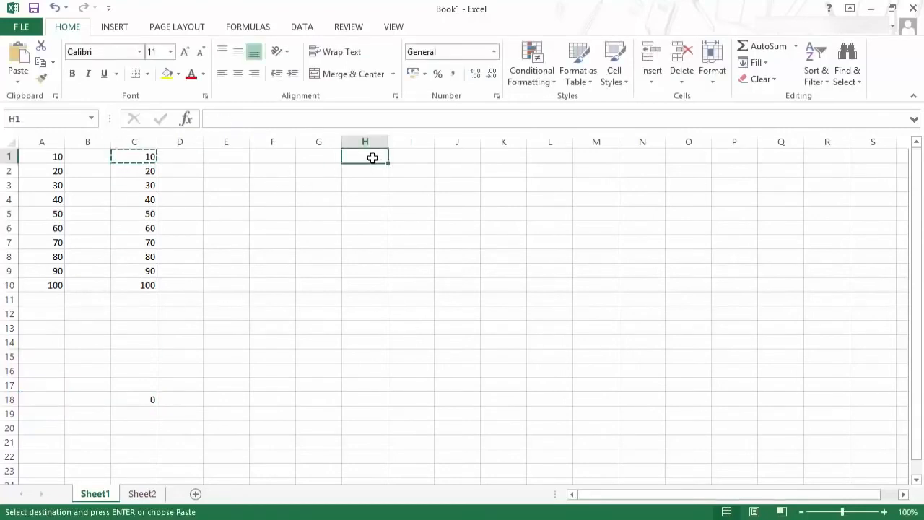
pyautogui.hotkey('ctrl', 'v')
pyautogui.press('F2')
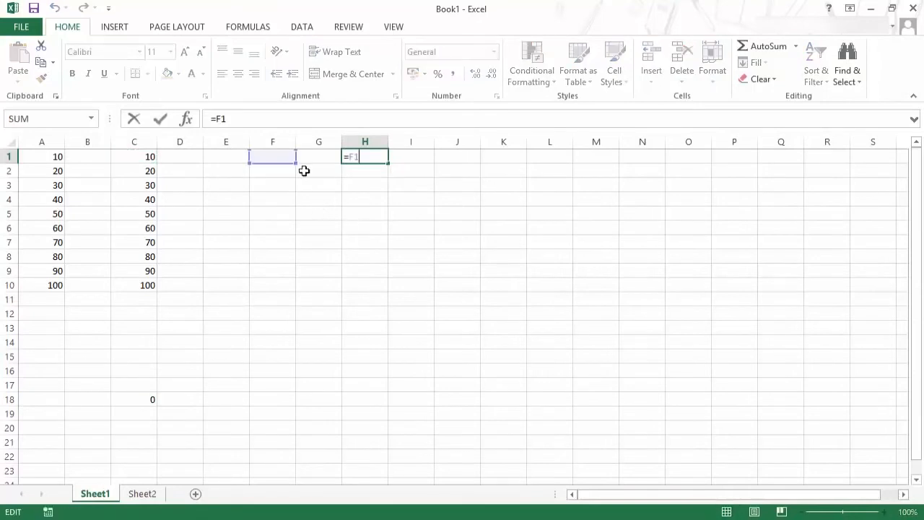
pyautogui.press('Escape')
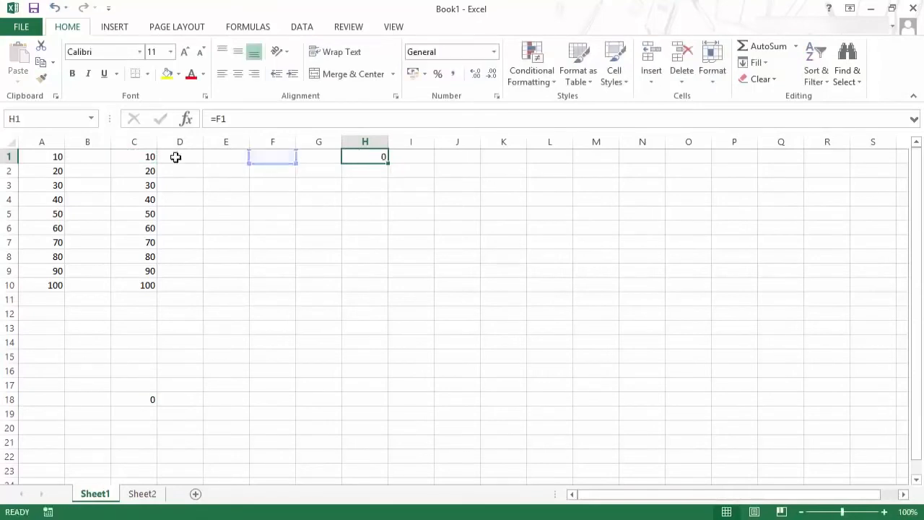
pyautogui.click(135, 157)
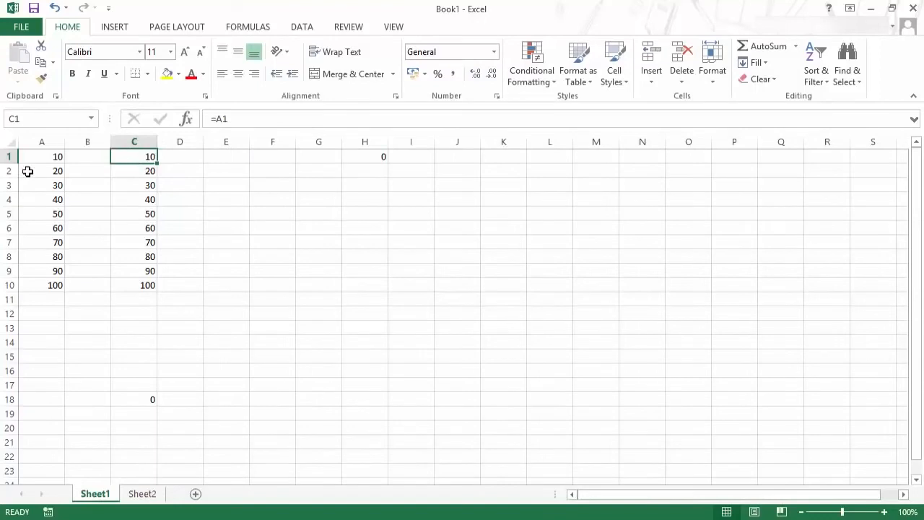
pyautogui.doubleClick(375, 162)
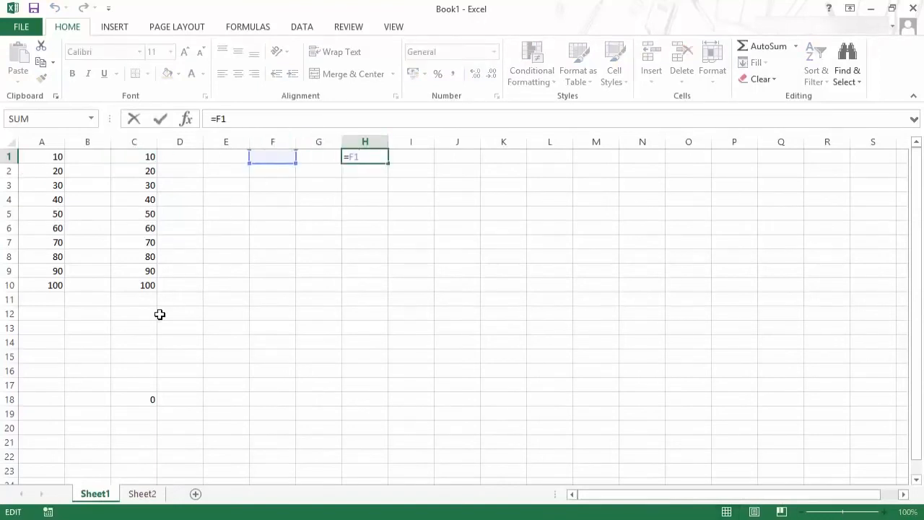
pyautogui.press('Escape')
# Clear the copied formulas from C18, H1 and the range C2:C10
pyautogui.click(129, 395)
pyautogui.press('Delete')
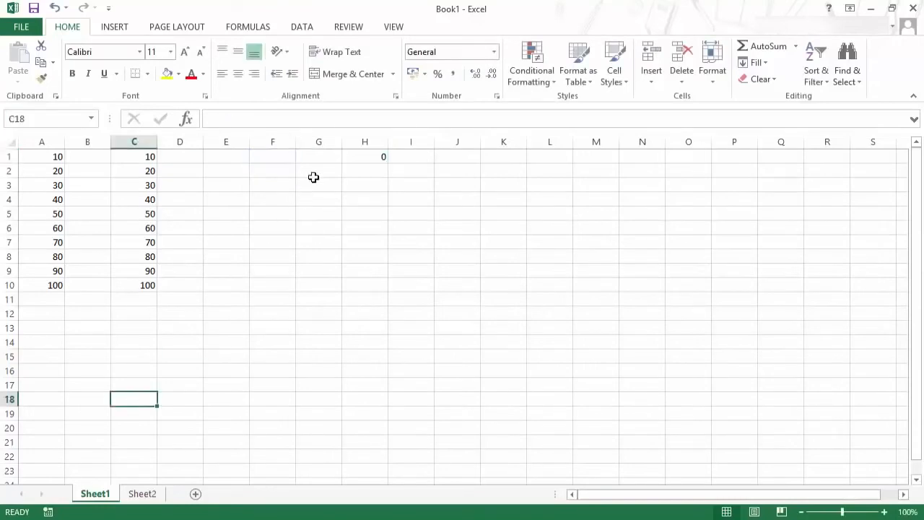
pyautogui.click(361, 163)
pyautogui.click(365, 156)
pyautogui.press('Delete')
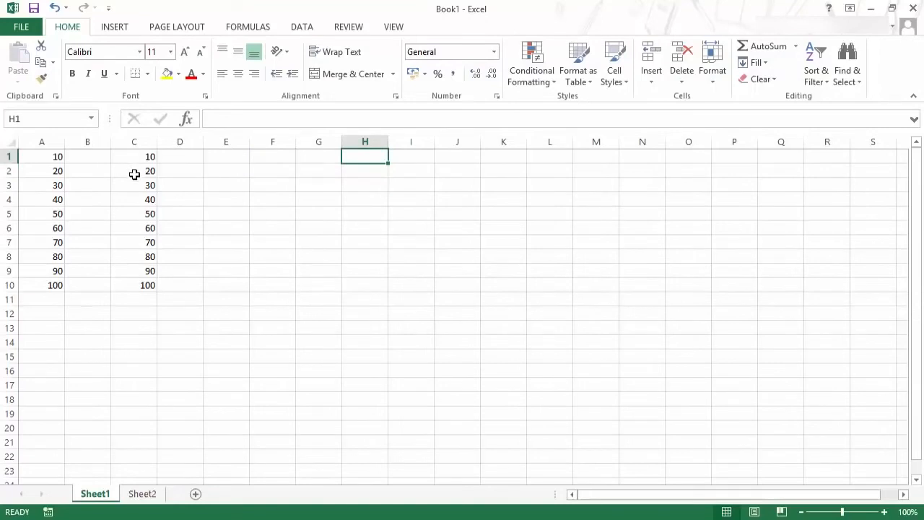
pyautogui.moveTo(134, 174); pyautogui.dragTo(134, 284)
pyautogui.press('Delete')
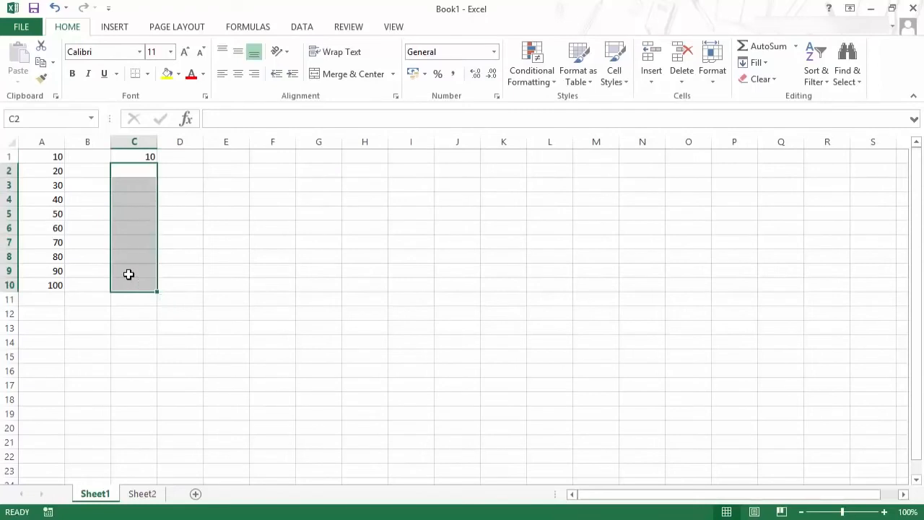
# Make the reference in C1's formula absolute so it reads =$A$1
pyautogui.click(139, 156)
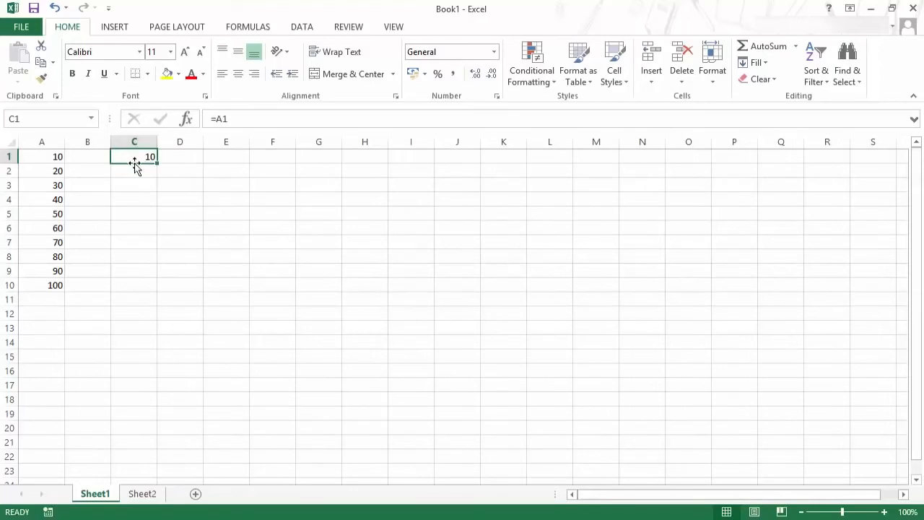
pyautogui.click(218, 120)
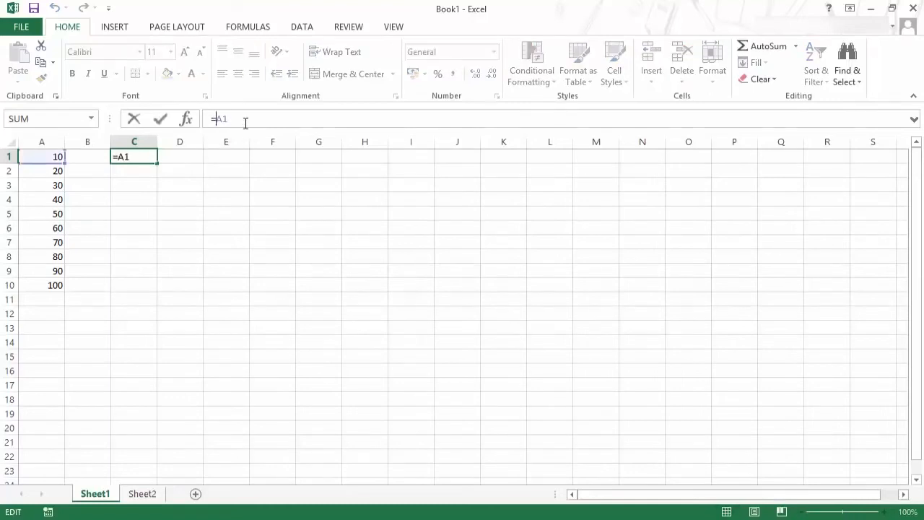
pyautogui.write('$A$')
pyautogui.hotkey('ctrl', 'Return')
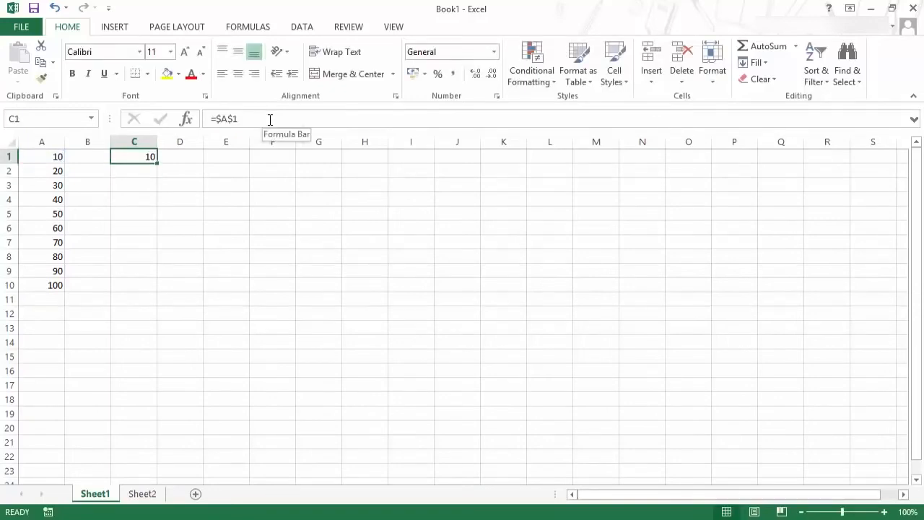
# Copy the absolute-reference formula in C1 to I8 and inspect which cell the copy refers to
pyautogui.hotkey('ctrl', 'c')
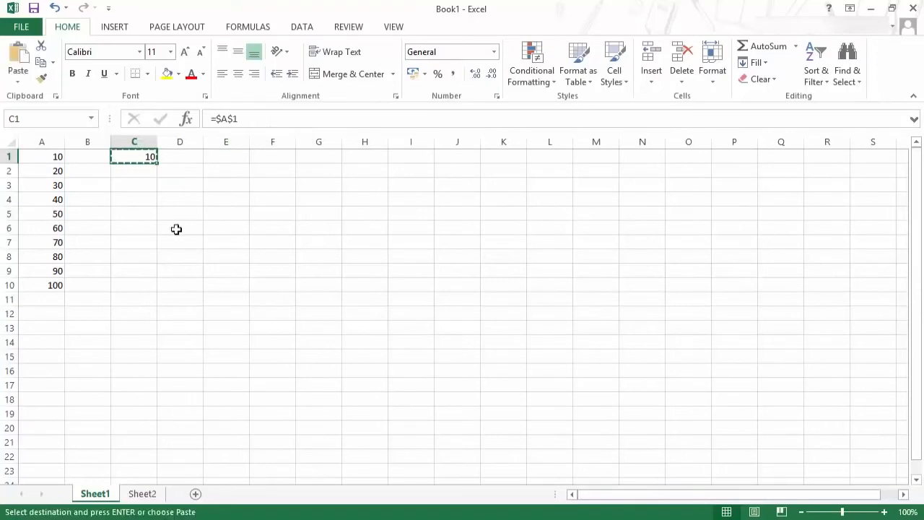
pyautogui.click(404, 259)
pyautogui.hotkey('ctrl', 'v')
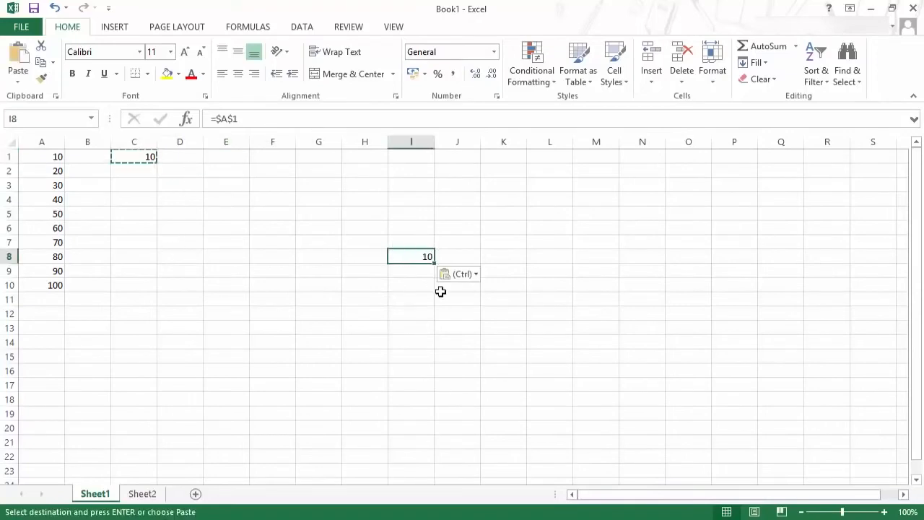
pyautogui.doubleClick(415, 259)
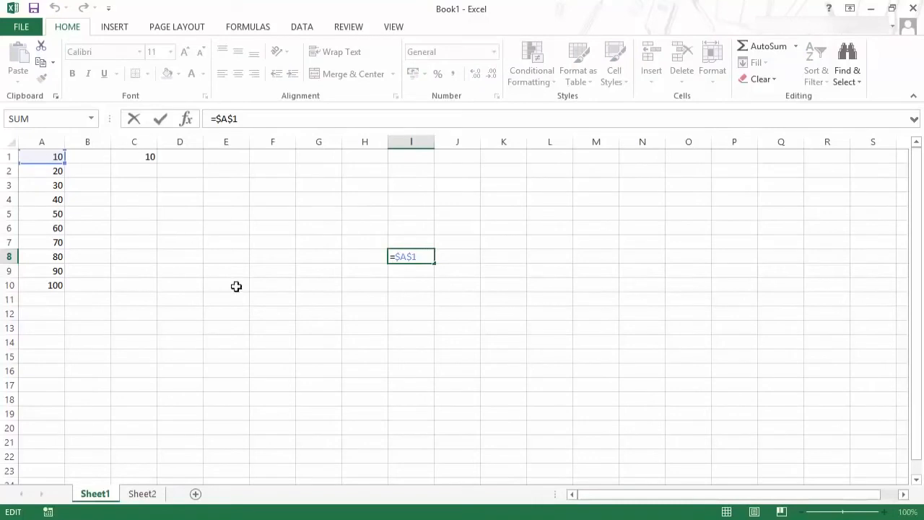
pyautogui.hotkey('ctrl', 'Return')
# Copy the formula in I8 to O18 and inspect which cell the copy refers to
pyautogui.hotkey('ctrl', 'c')
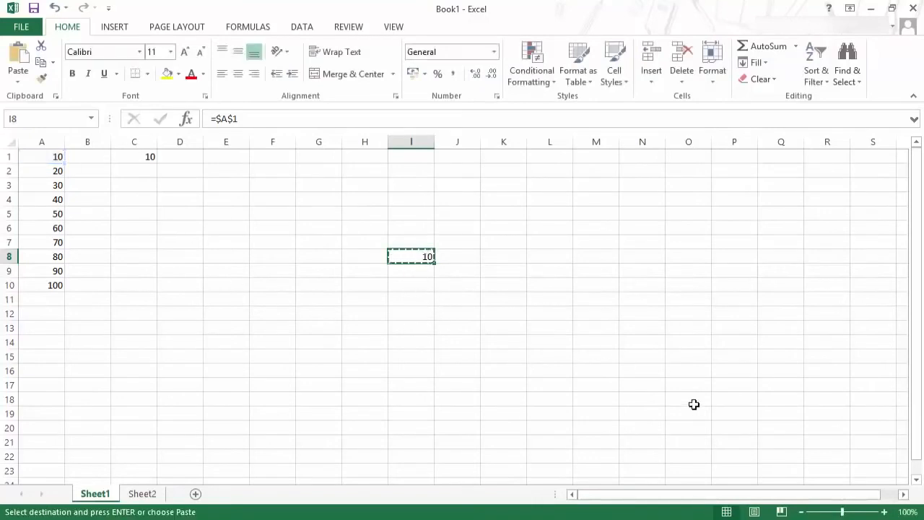
pyautogui.click(693, 405)
pyautogui.hotkey('ctrl', 'v')
pyautogui.doubleClick(697, 404)
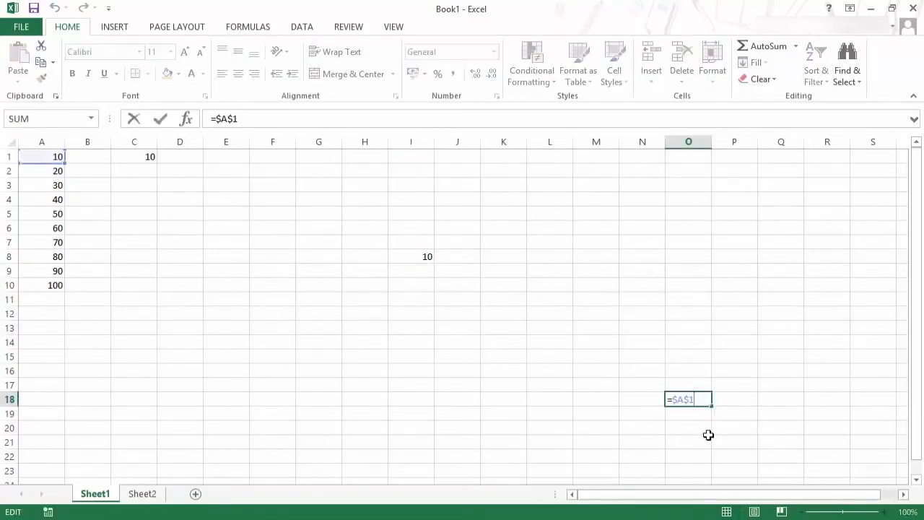
pyautogui.hotkey('ctrl', 'Return')
# Clear the copied formulas from I8 and O18
pyautogui.click(411, 254)
pyautogui.press('Delete')
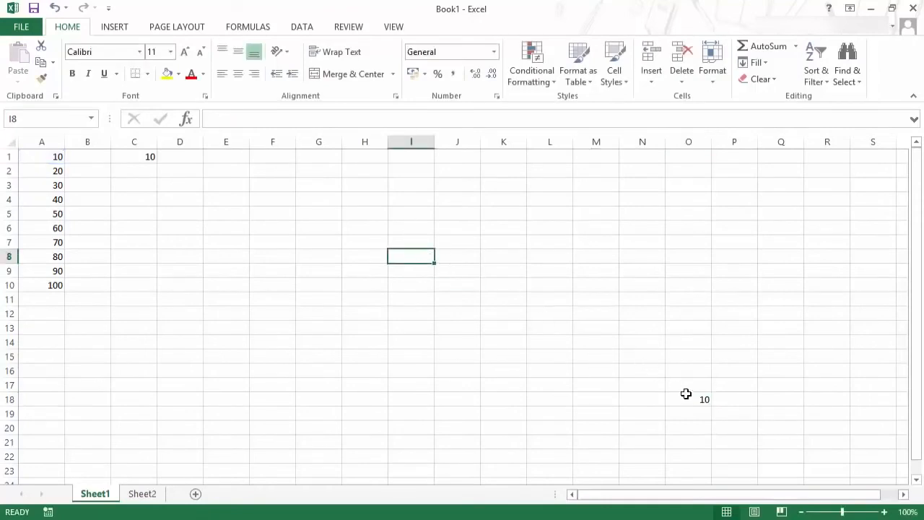
pyautogui.click(686, 396)
pyautogui.press('Delete')
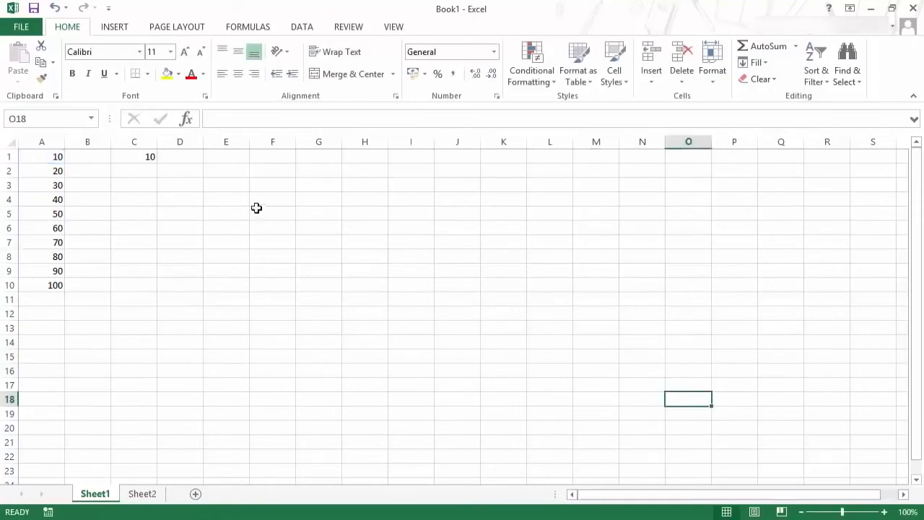
# Cycle the reference in C1's formula through its absolute, mixed and relative forms, leaving it as =$A$1
pyautogui.doubleClick(146, 158)
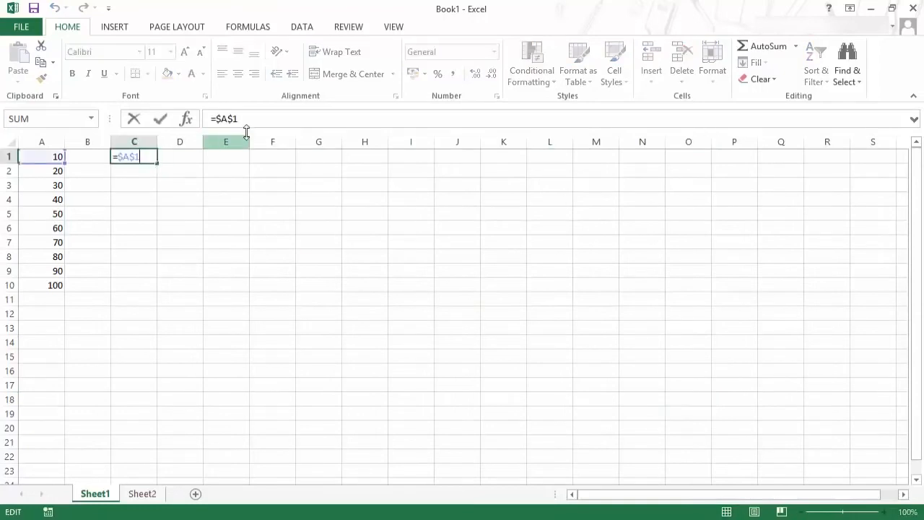
pyautogui.click(227, 118)
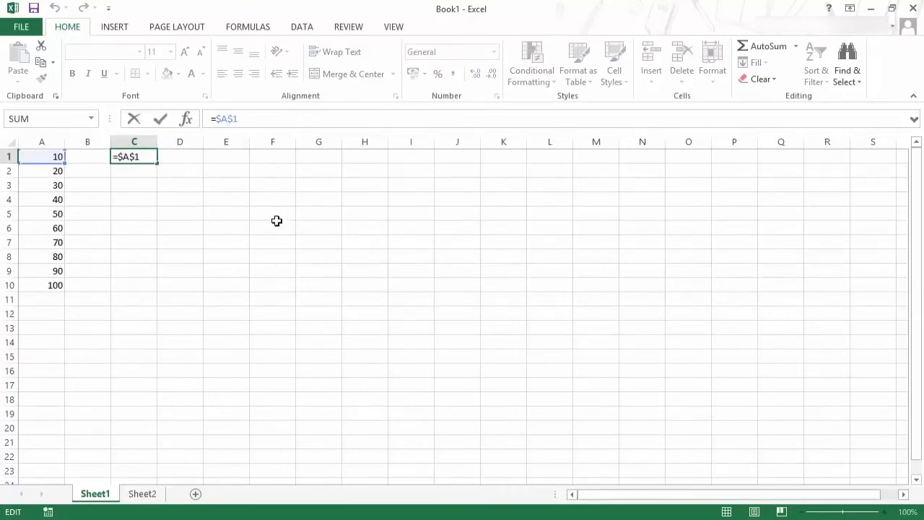
pyautogui.press('F4')
pyautogui.press('F4')
pyautogui.moveTo(224, 119); pyautogui.dragTo(214, 118)
pyautogui.press('F4')
pyautogui.hotkey('ctrl', 'Return')
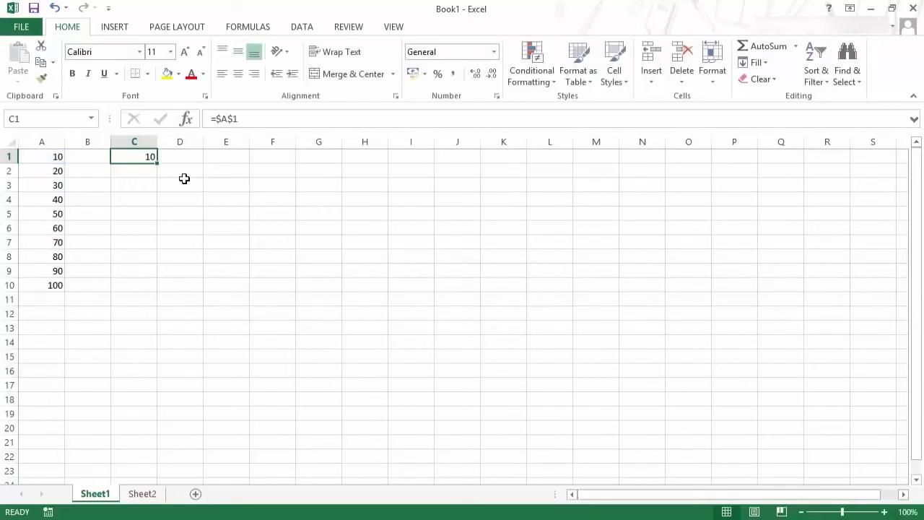
# On Sheet2, enter the formula =A1/A12 in cell A14
pyautogui.click(145, 493)
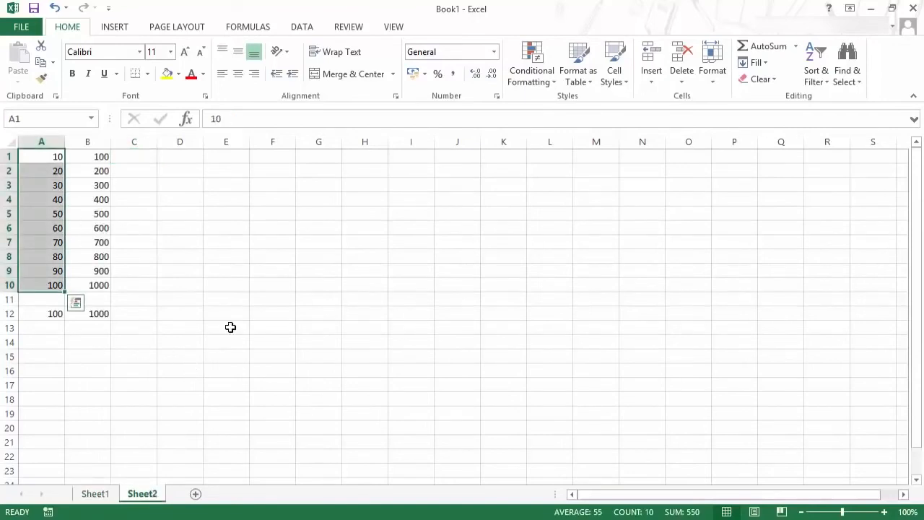
pyautogui.click(45, 344)
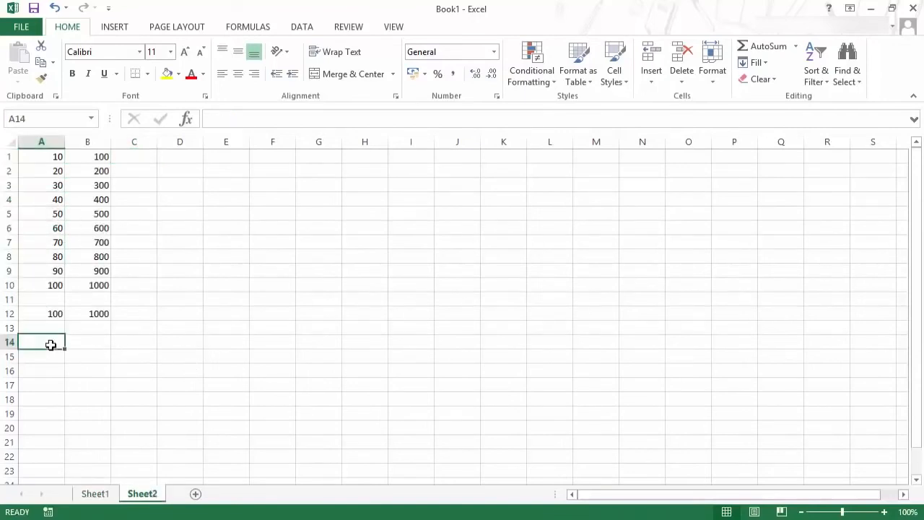
pyautogui.write('=')
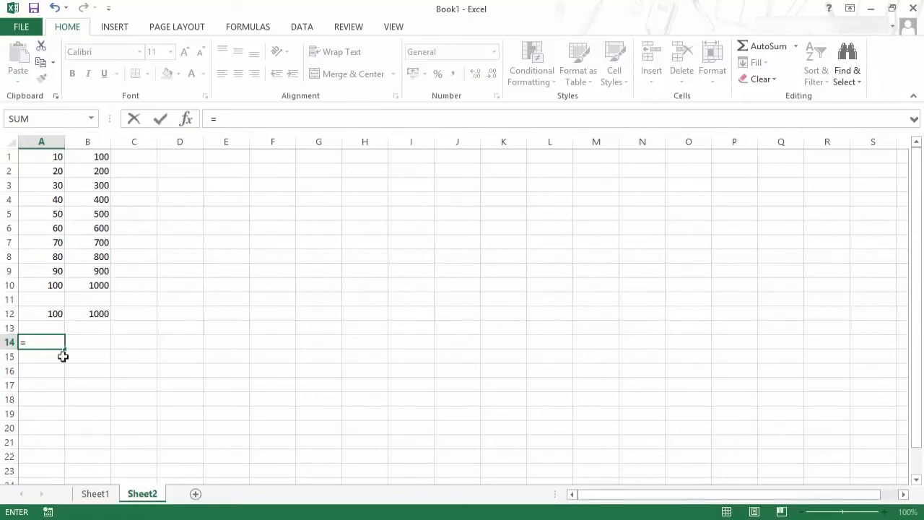
pyautogui.click(53, 158)
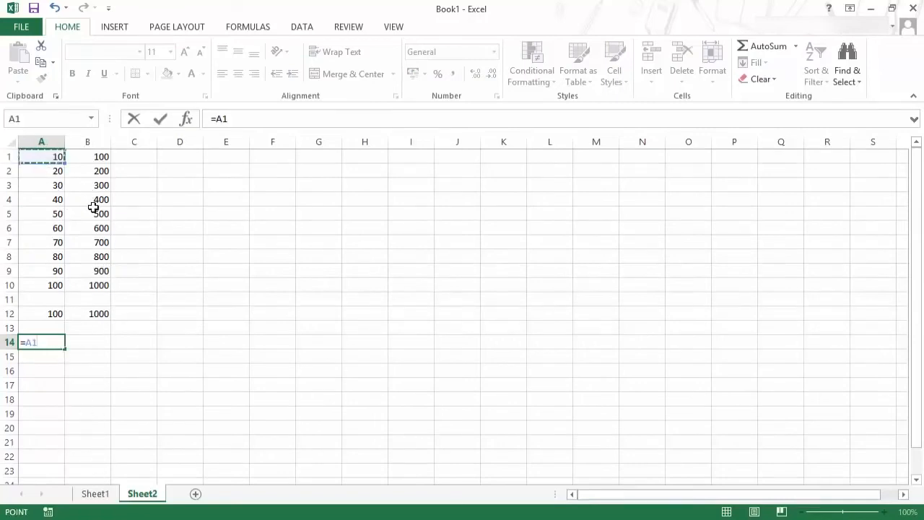
pyautogui.write('/')
pyautogui.click(56, 311)
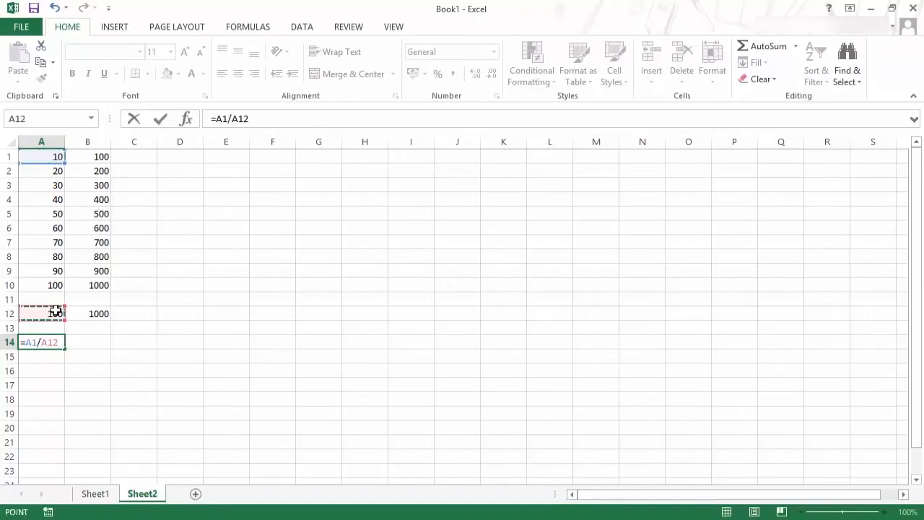
pyautogui.press('Return')
pyautogui.press('Up')
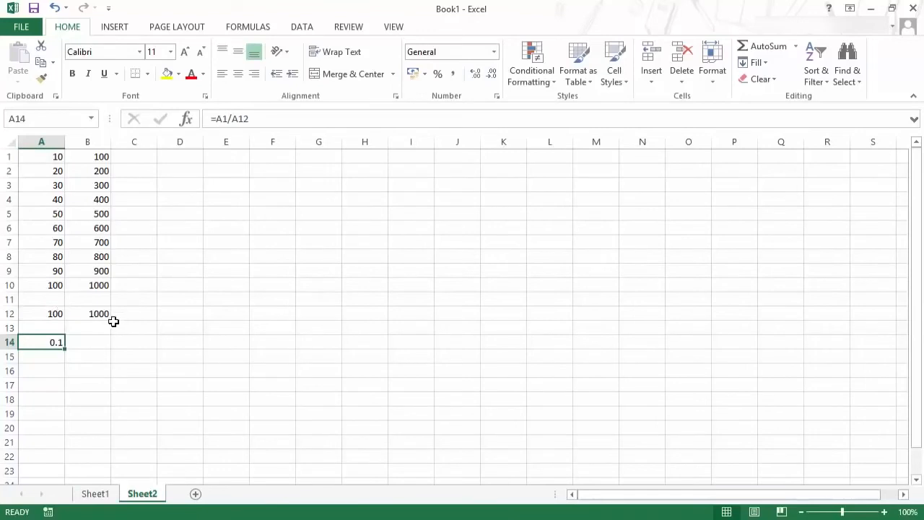
# Fill the formula in A14 down to A19 and inspect the cell references in A15's copy
pyautogui.scroll(-1, 361, 340)
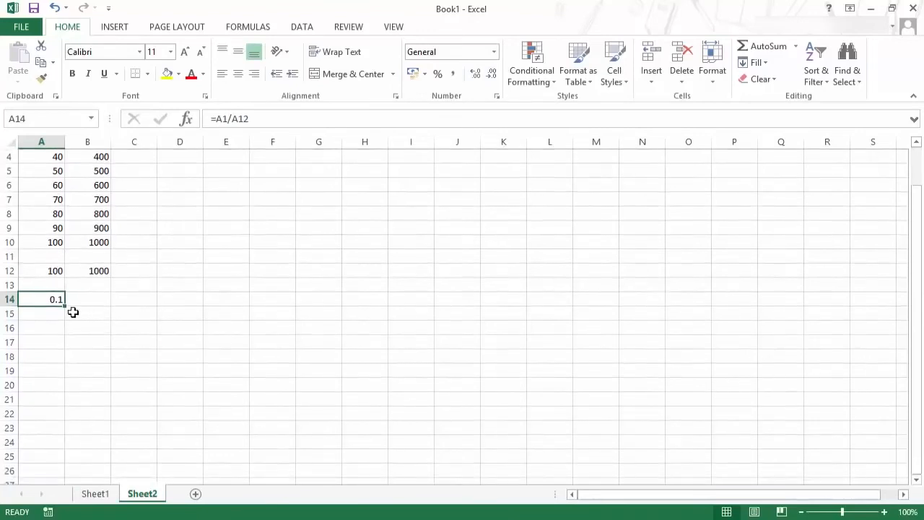
pyautogui.moveTo(63, 307); pyautogui.dragTo(63, 375)
pyautogui.scroll(1, 155, 359)
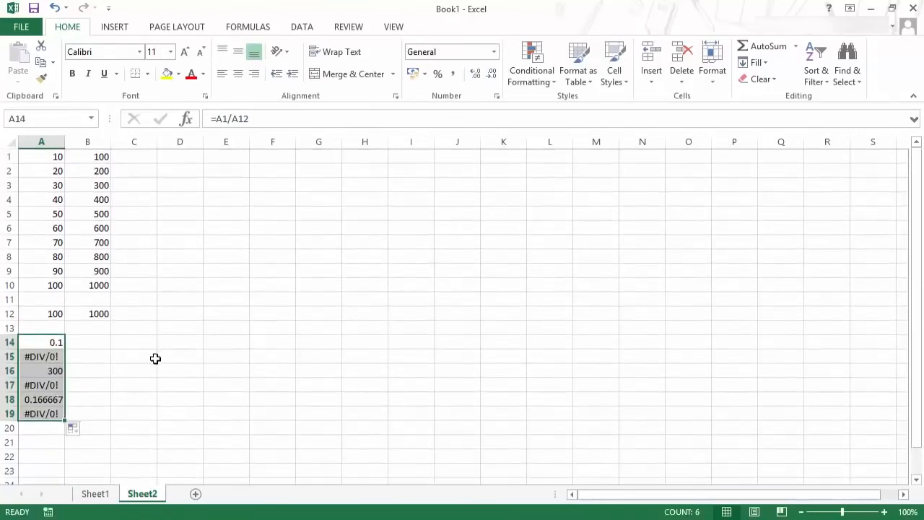
pyautogui.click(52, 356)
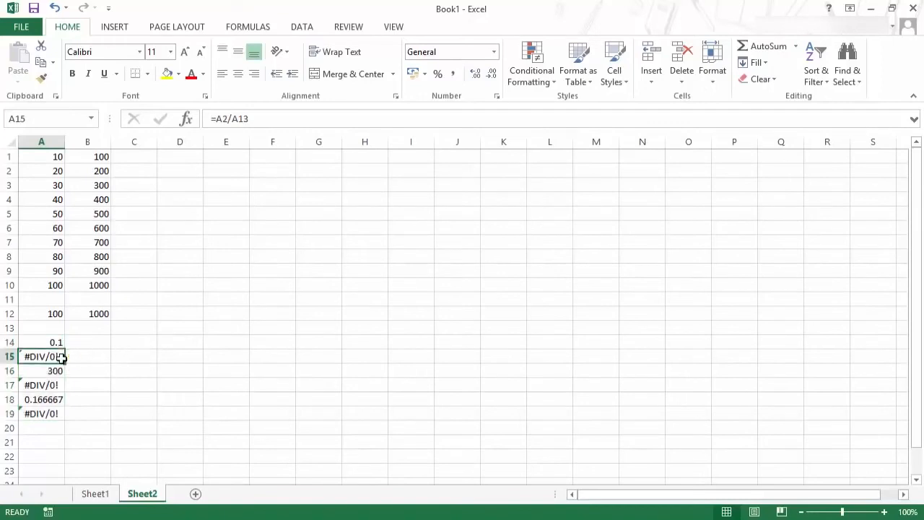
pyautogui.doubleClick(59, 356)
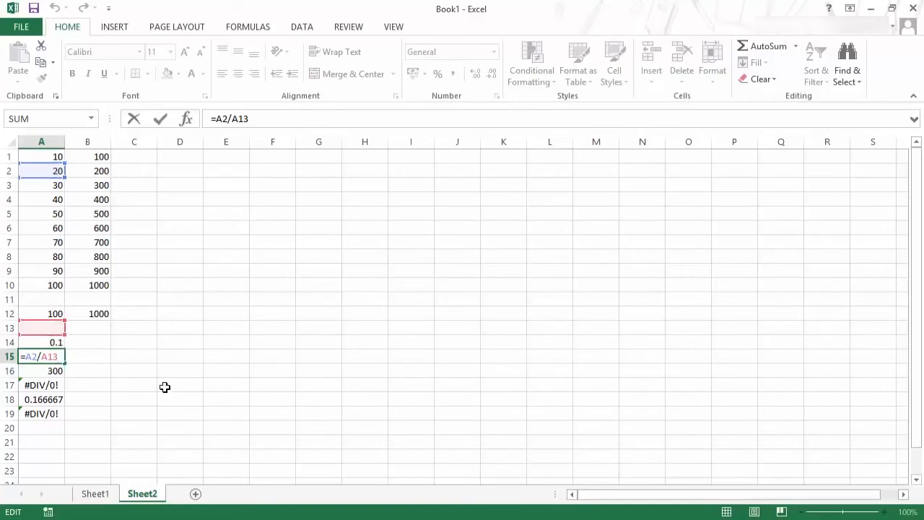
pyautogui.hotkey('ctrl', 'Return')
# Change A14's formula to =A1/$A$12, fill it down to A23 and check the references in A15 and A16
pyautogui.doubleClick(56, 341)
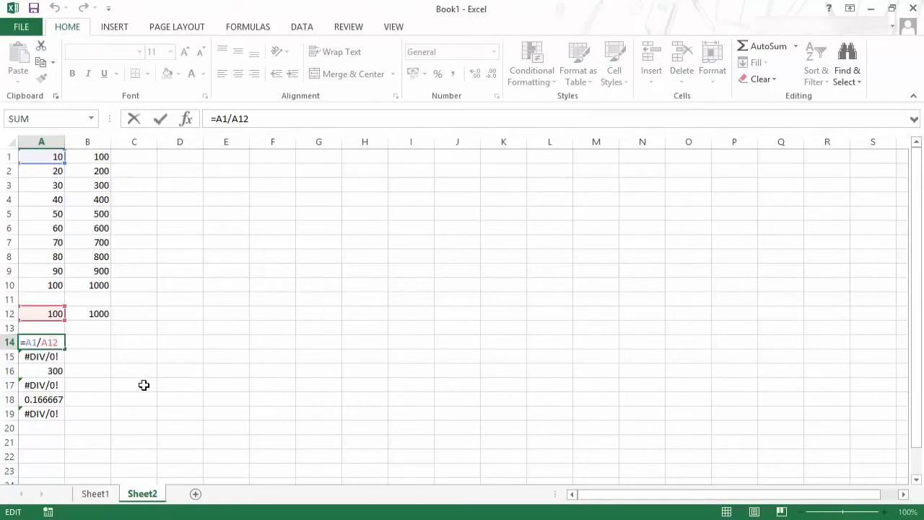
pyautogui.press('F4')
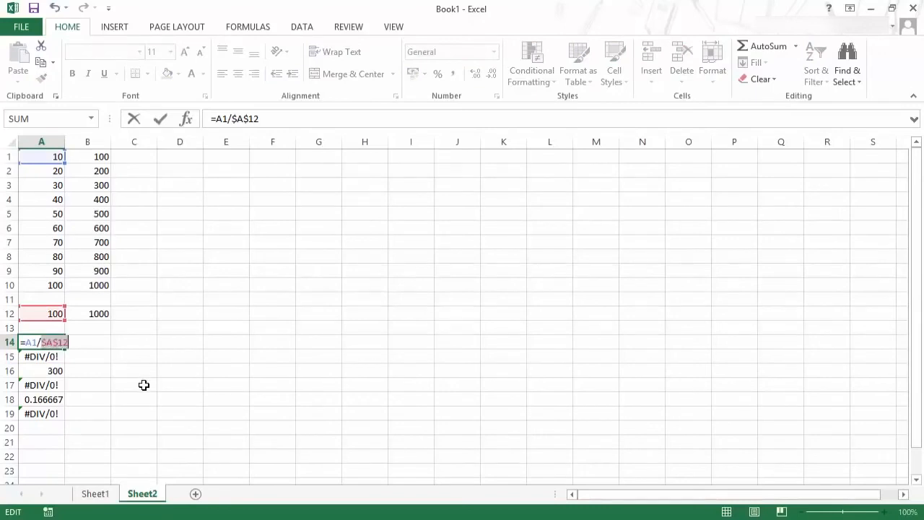
pyautogui.hotkey('ctrl', 'Return')
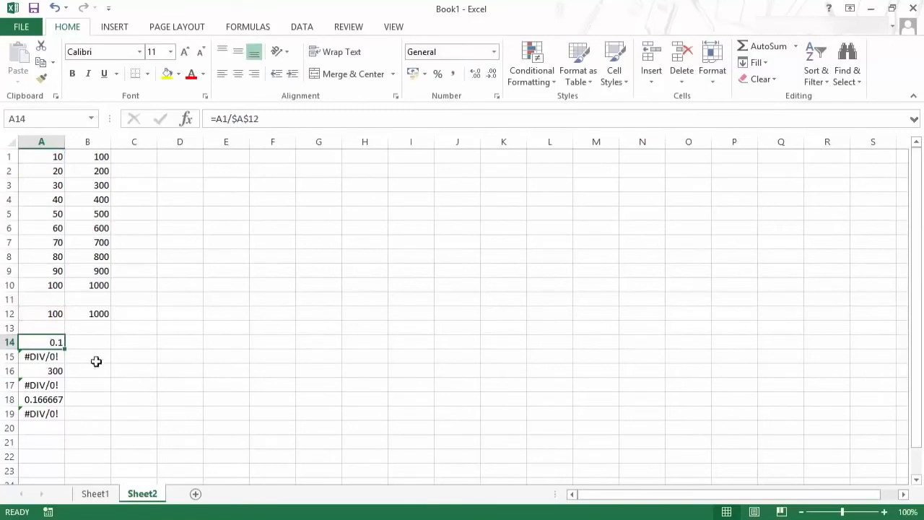
pyautogui.moveTo(66, 350); pyautogui.dragTo(65, 471)
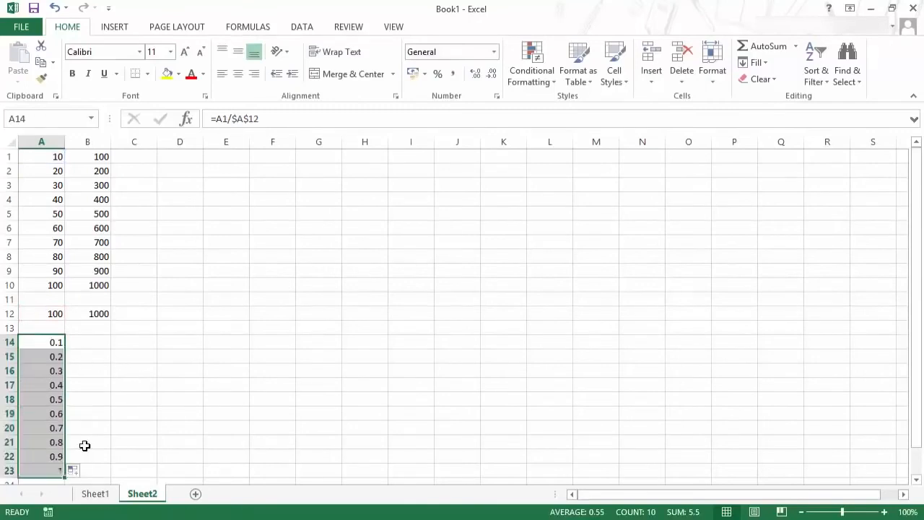
pyautogui.scroll(-1, 84, 445)
pyautogui.scroll(1, 122, 406)
pyautogui.click(48, 357)
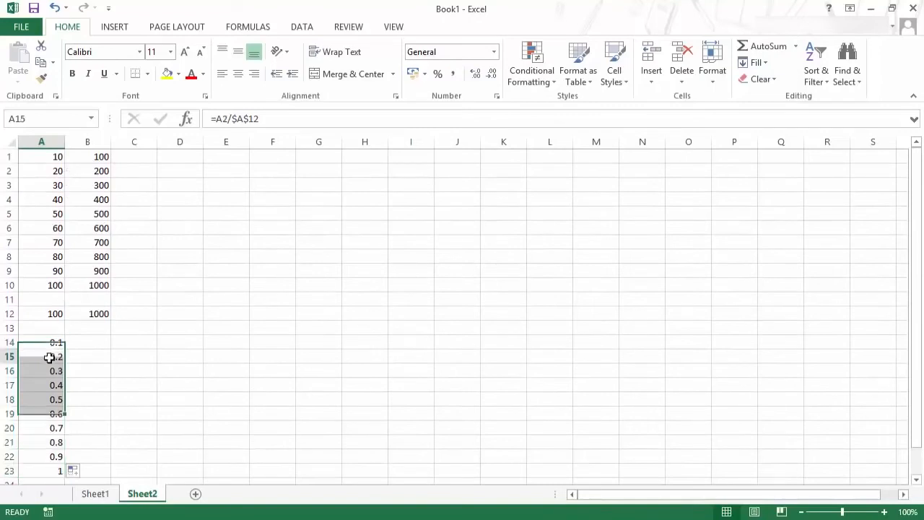
pyautogui.press('Down')
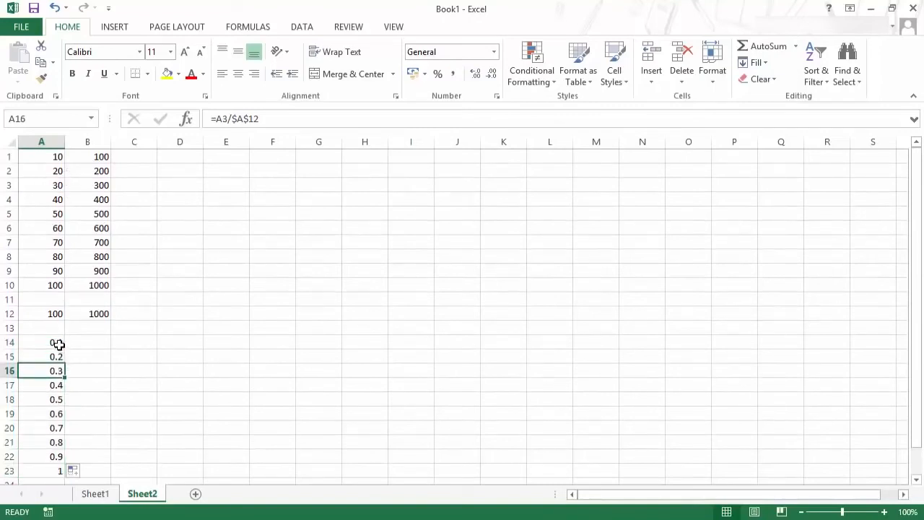
# Fill the formula in A14 across to B14 and inspect the cell references in the copy
pyautogui.click(58, 344)
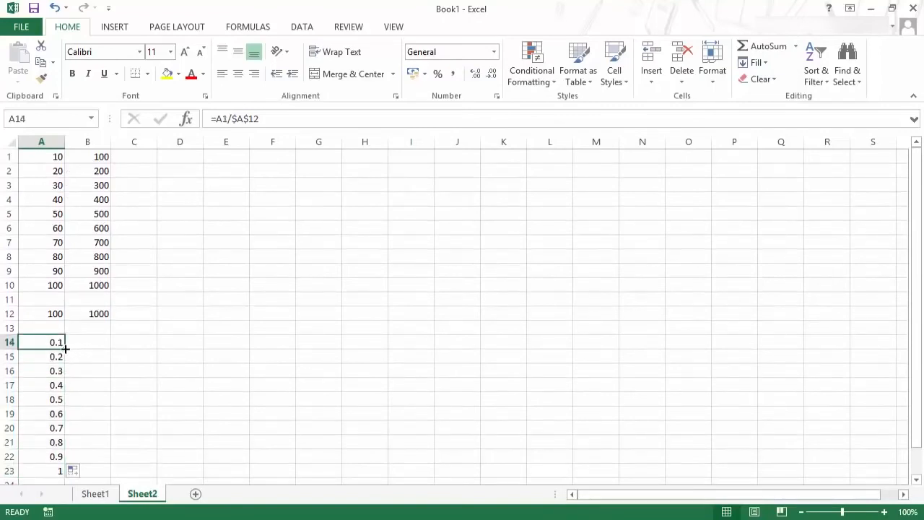
pyautogui.moveTo(65, 348); pyautogui.dragTo(112, 343)
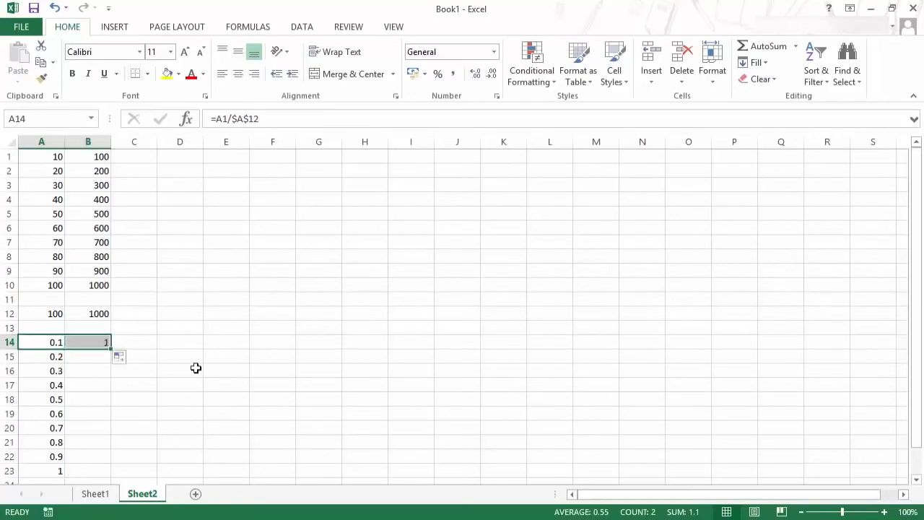
pyautogui.click(98, 341)
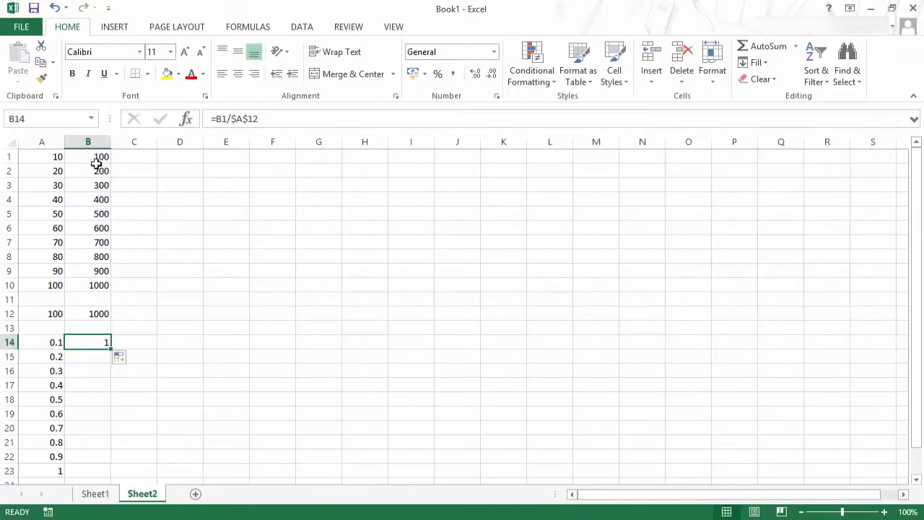
pyautogui.doubleClick(98, 343)
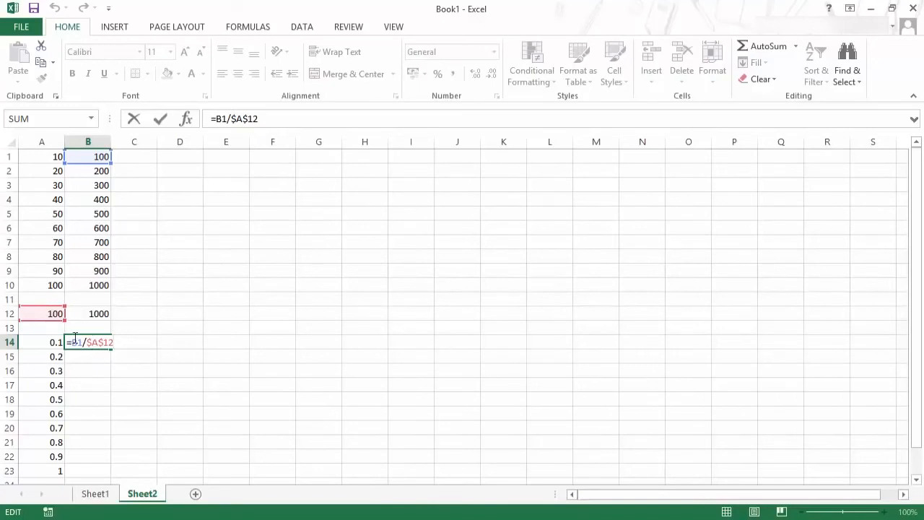
pyautogui.hotkey('ctrl', 'Return')
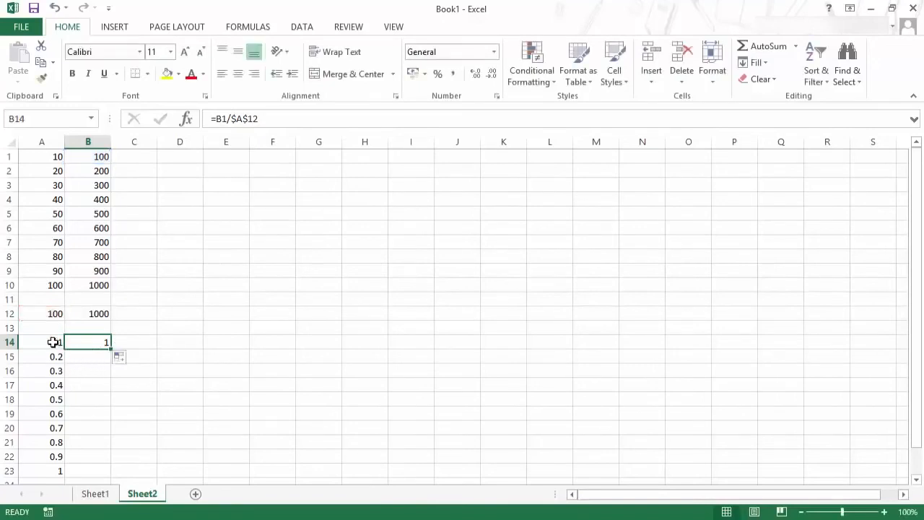
# Change A14's formula to the mixed reference =A1/A$12 and fill it down to A23
pyautogui.click(58, 345)
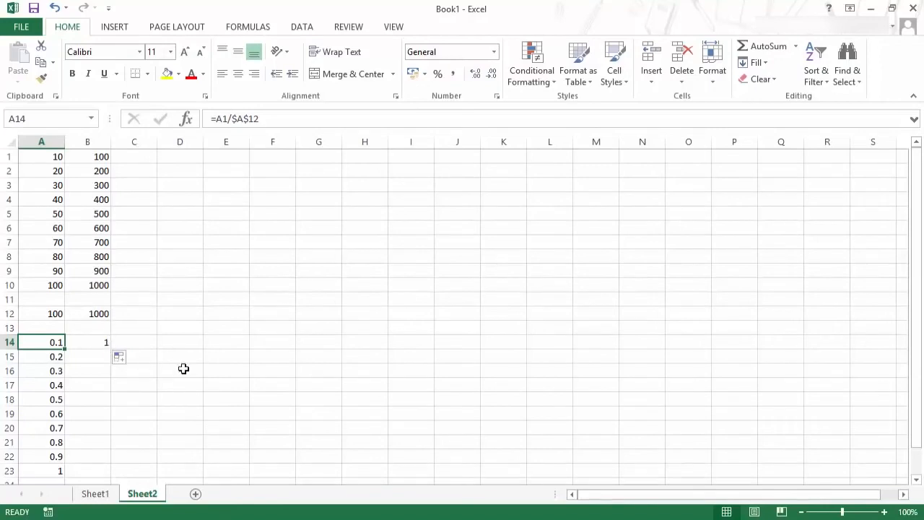
pyautogui.press('F2')
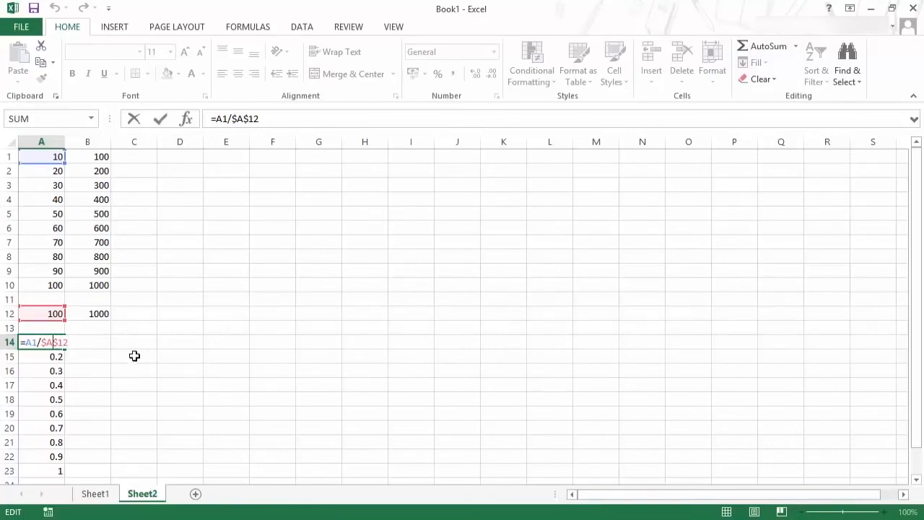
pyautogui.press('F4')
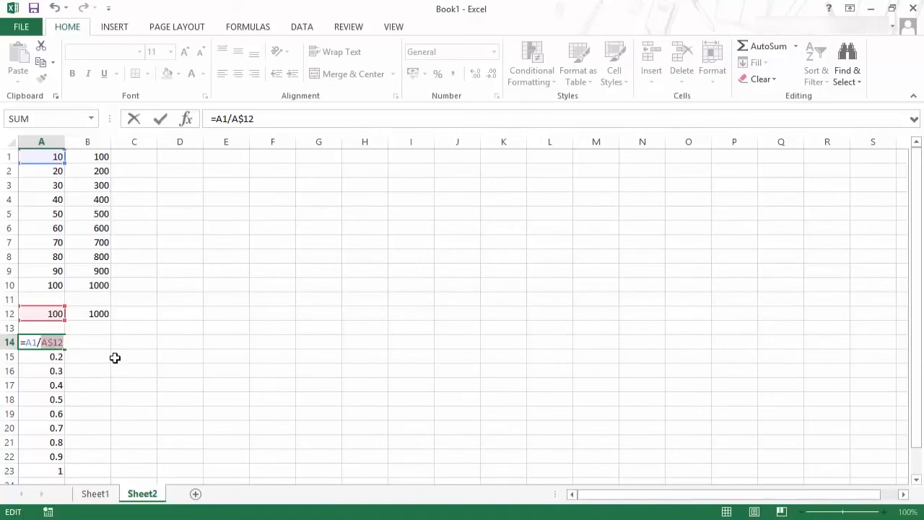
pyautogui.press('Return')
pyautogui.press('Up')
pyautogui.moveTo(65, 349); pyautogui.dragTo(64, 475)
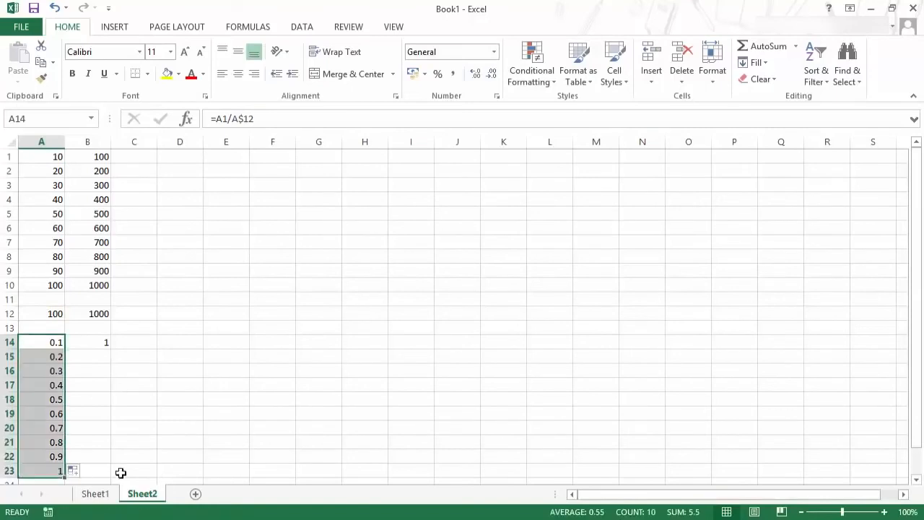
# Fill the formula in A14 across to B14 and down to B23, then inspect the cell references in B16's copy
pyautogui.click(54, 346)
pyautogui.moveTo(64, 350); pyautogui.dragTo(103, 471)
pyautogui.click(106, 343)
pyautogui.click(200, 417)
pyautogui.click(92, 370)
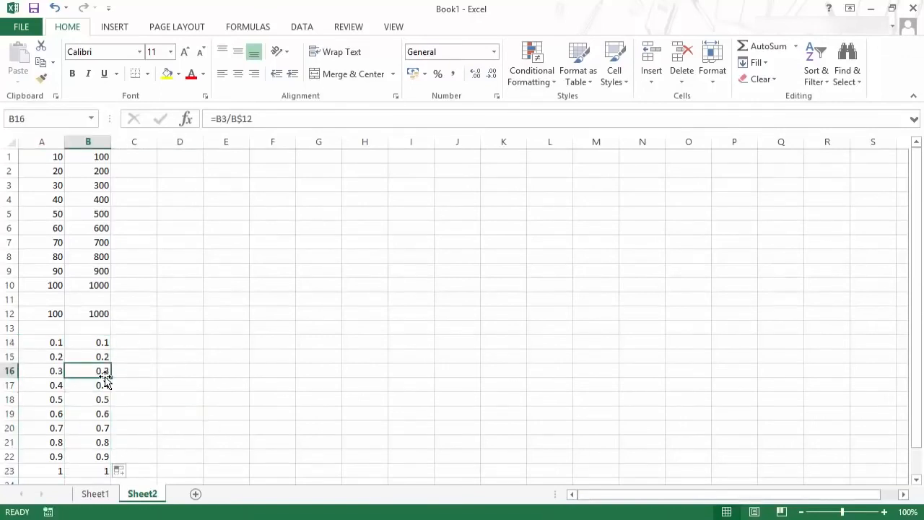
pyautogui.press('F2')
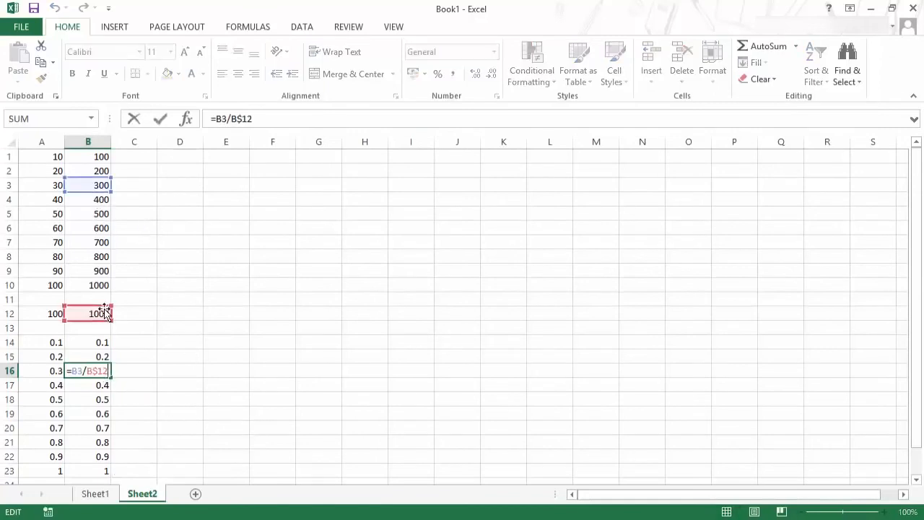
pyautogui.press('Escape')
# Fill the formula in B14 across to E14 and inspect the cell references in the copies in C14 and D14
pyautogui.click(98, 344)
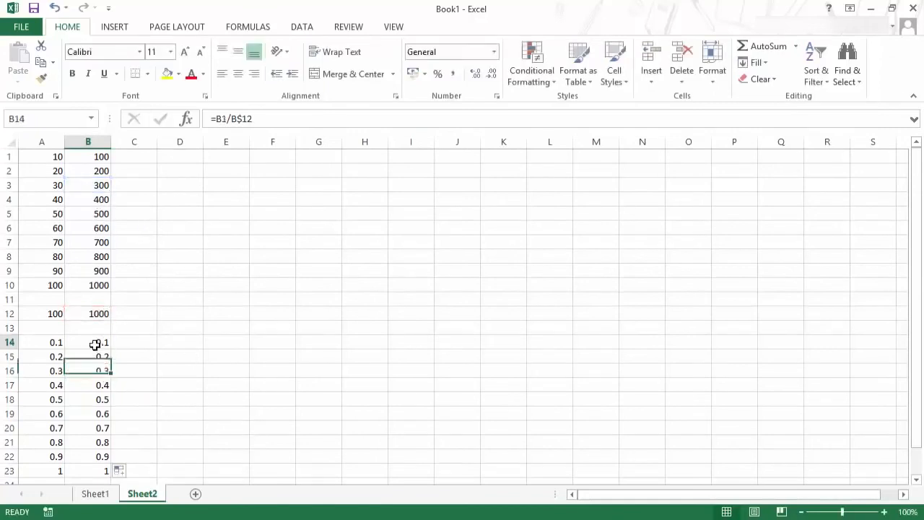
pyautogui.moveTo(112, 350); pyautogui.dragTo(267, 351)
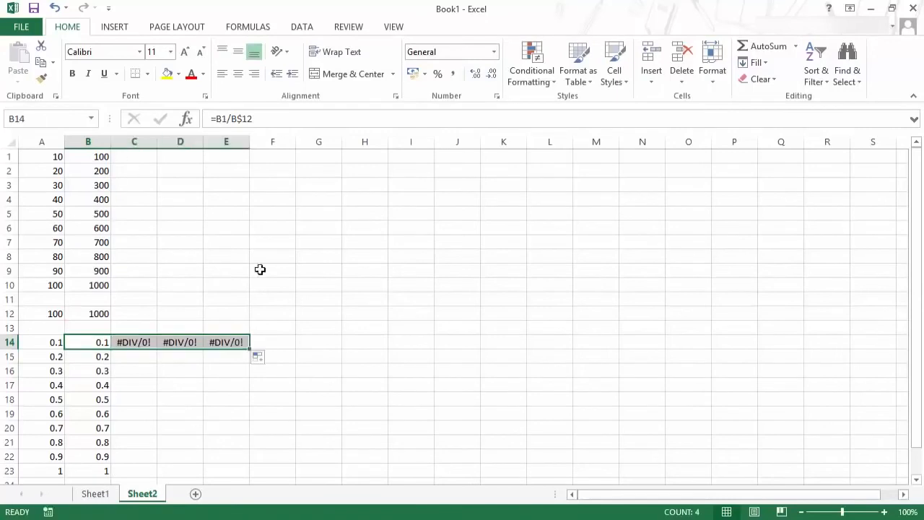
pyautogui.click(137, 344)
pyautogui.press('F2')
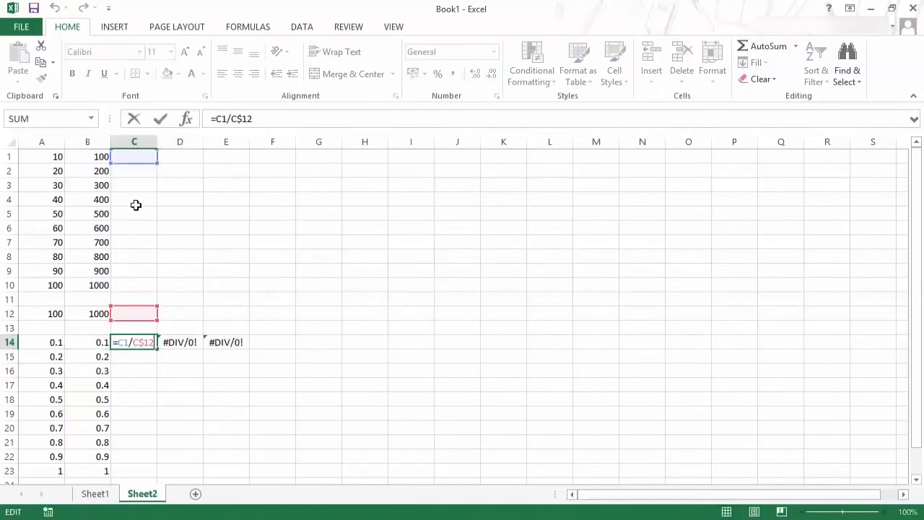
pyautogui.click(186, 342)
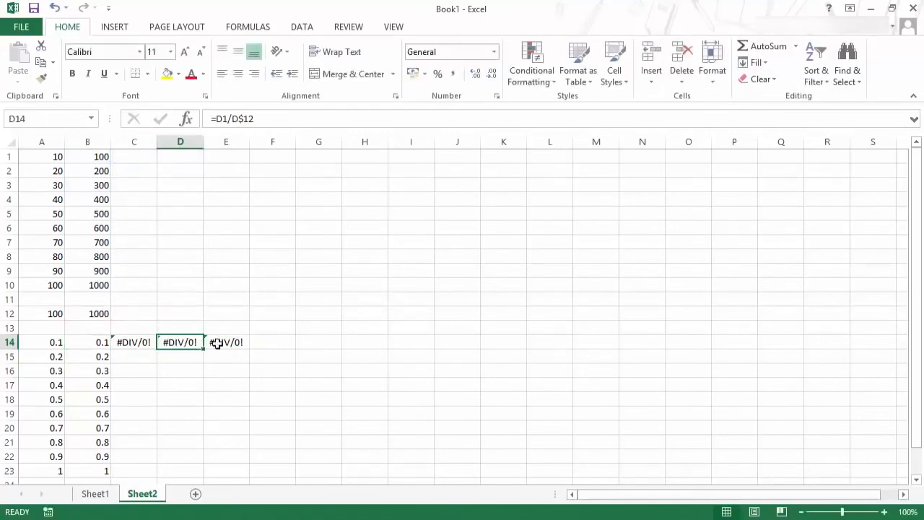
pyautogui.click(147, 340)
pyautogui.click(124, 340)
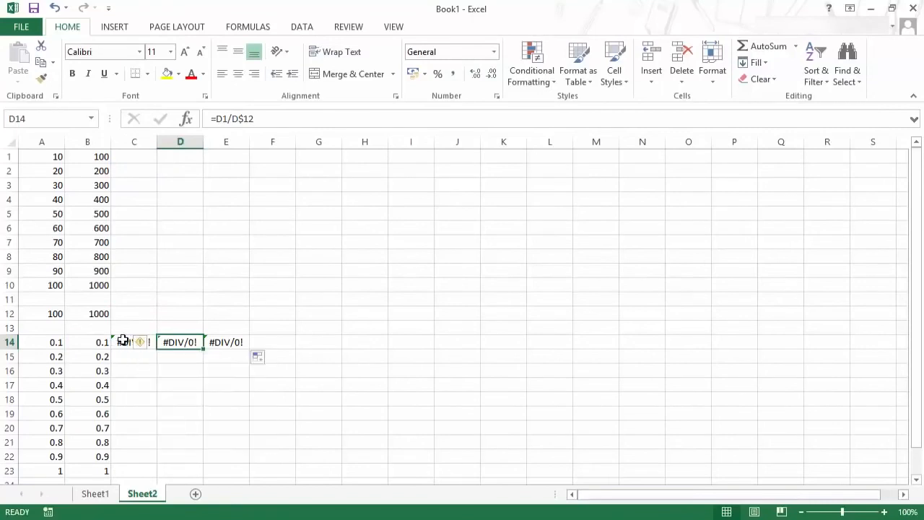
# Fill the formula in C14 down to C20 and inspect the cell references in C15's copy
pyautogui.click(150, 346)
pyautogui.moveTo(151, 350); pyautogui.dragTo(152, 430)
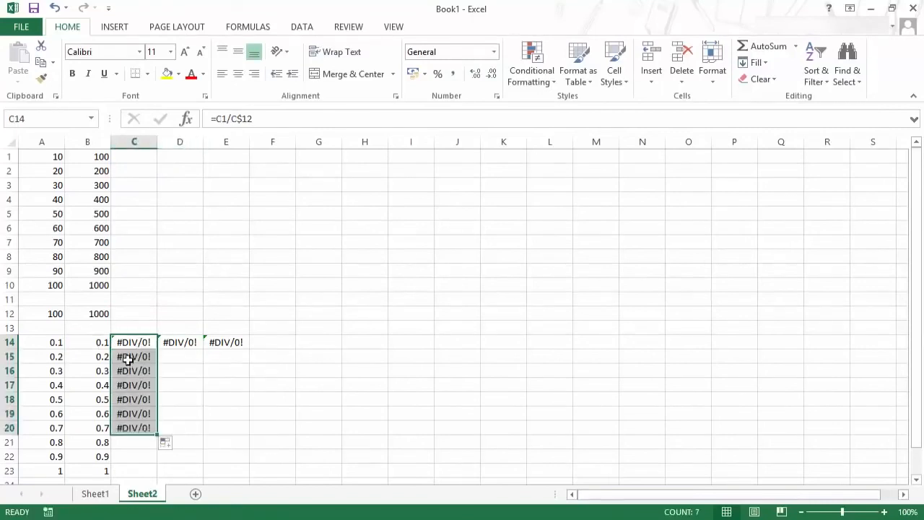
pyautogui.doubleClick(126, 357)
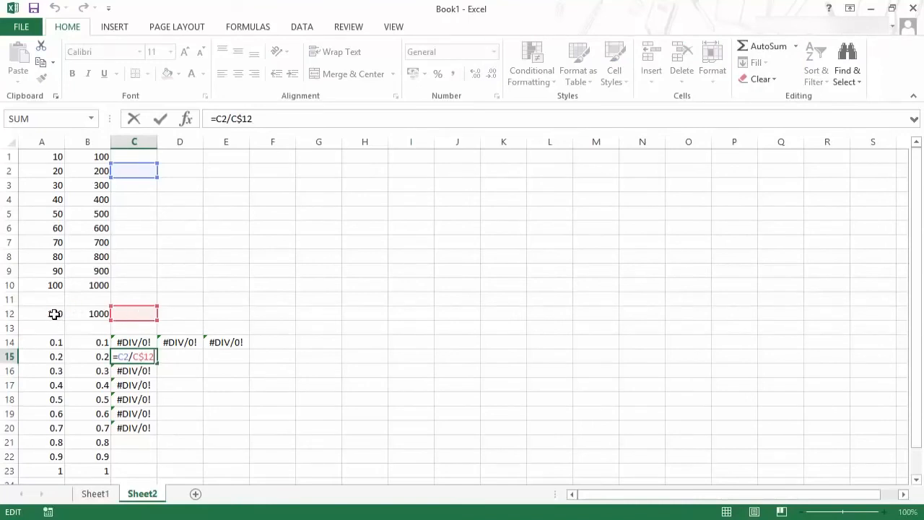
pyautogui.press('Escape')
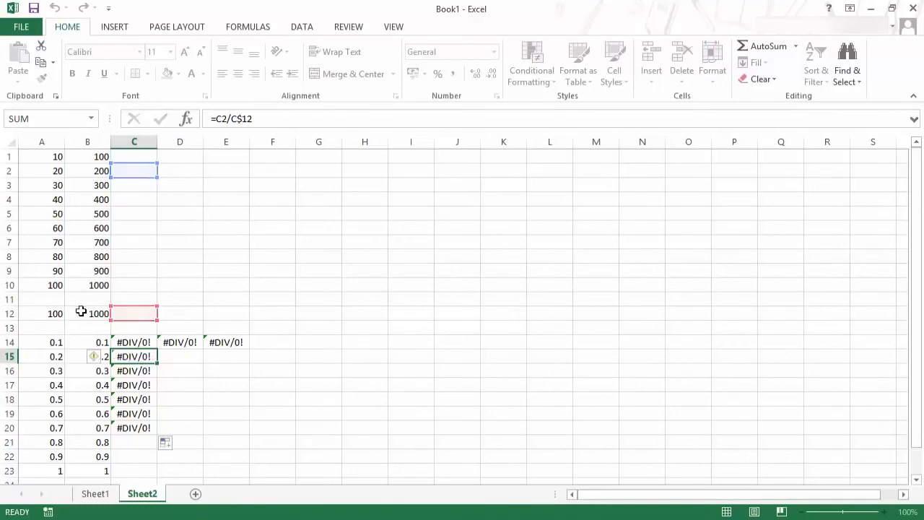
# Clear the copied formulas from the range C14:E20
pyautogui.moveTo(134, 338); pyautogui.dragTo(222, 426)
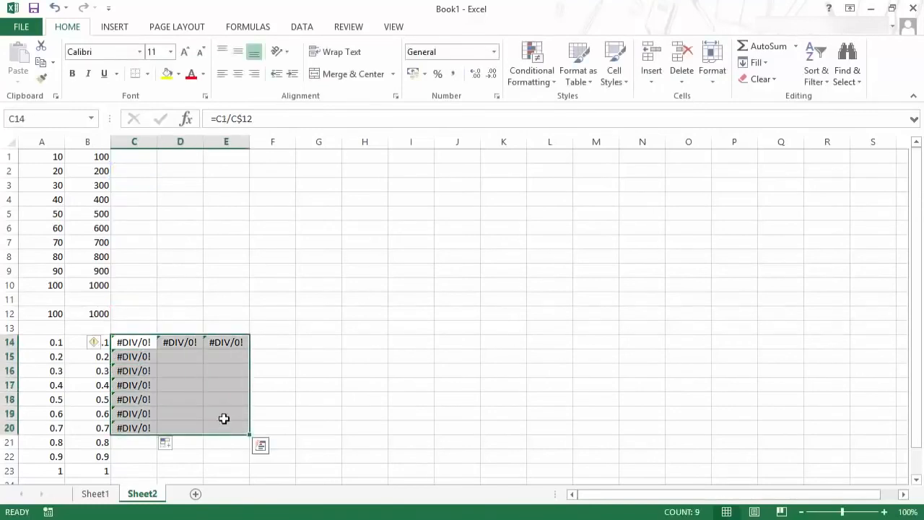
pyautogui.press('Delete')
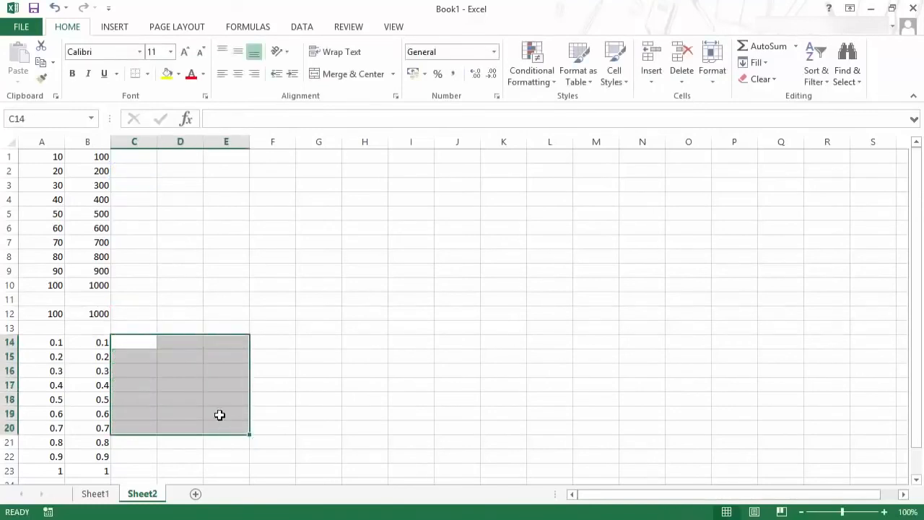
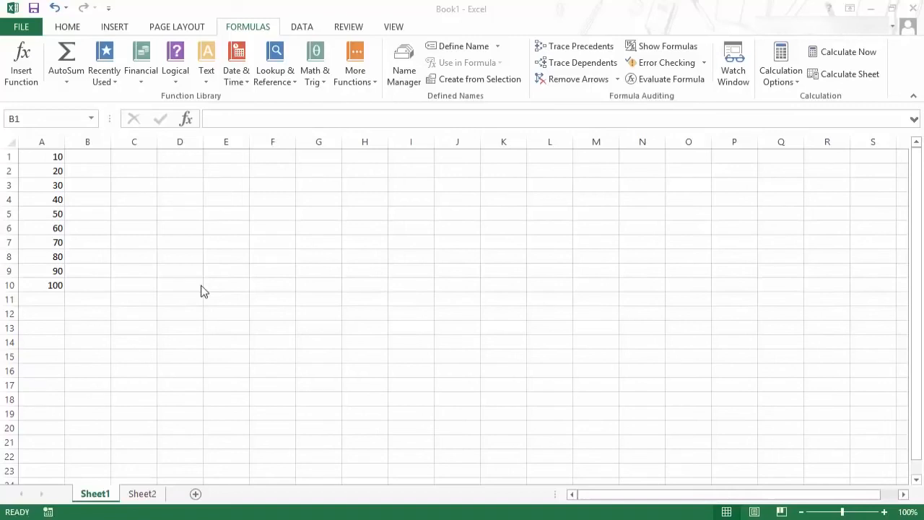
# Begin a formula in C3 of Sheet1 that adds the SUM of A1:A2 to the SUM of A3:A4
pyautogui.click(134, 188)
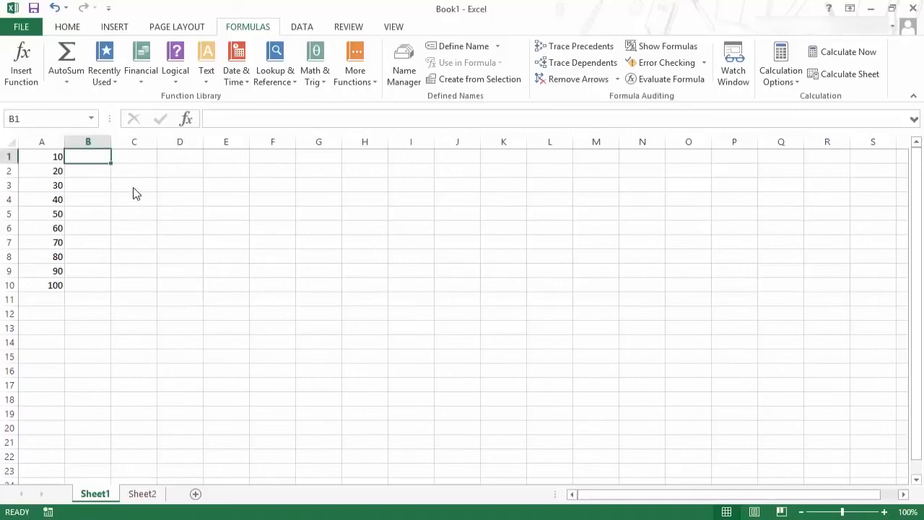
pyautogui.write('=')
pyautogui.click(133, 187)
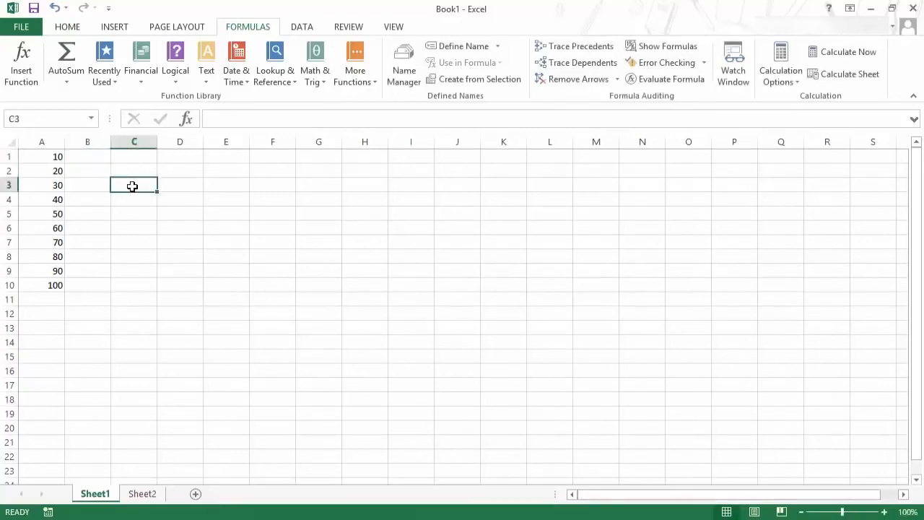
pyautogui.write('=sum')
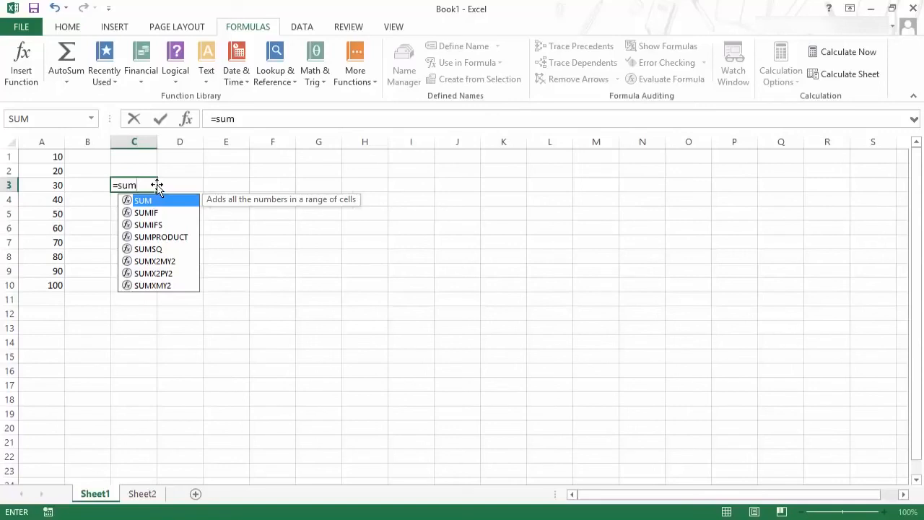
pyautogui.press('Tab')
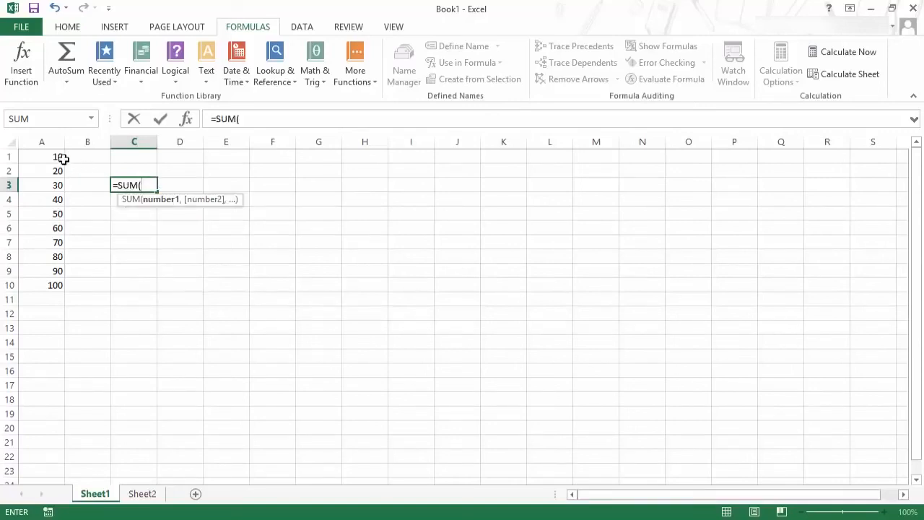
pyautogui.moveTo(63, 157); pyautogui.dragTo(60, 168)
pyautogui.write(')')
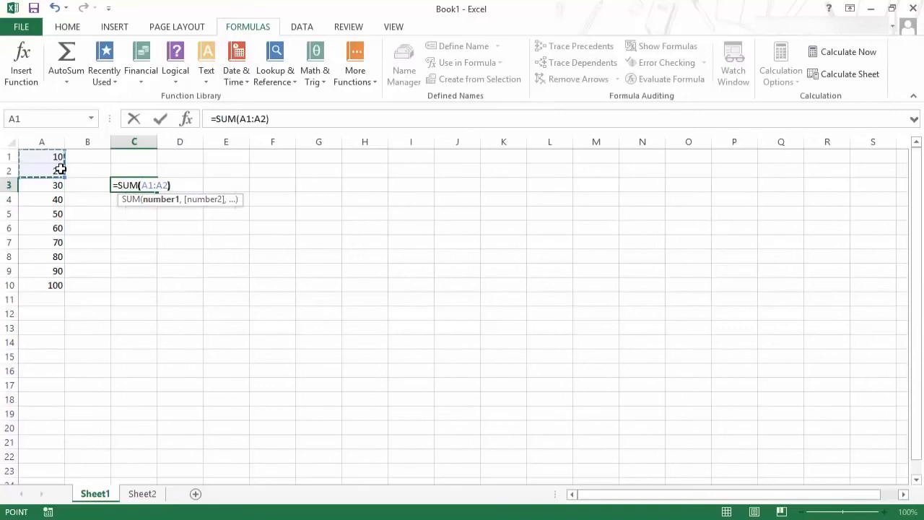
pyautogui.write('+sum')
pyautogui.press('Tab')
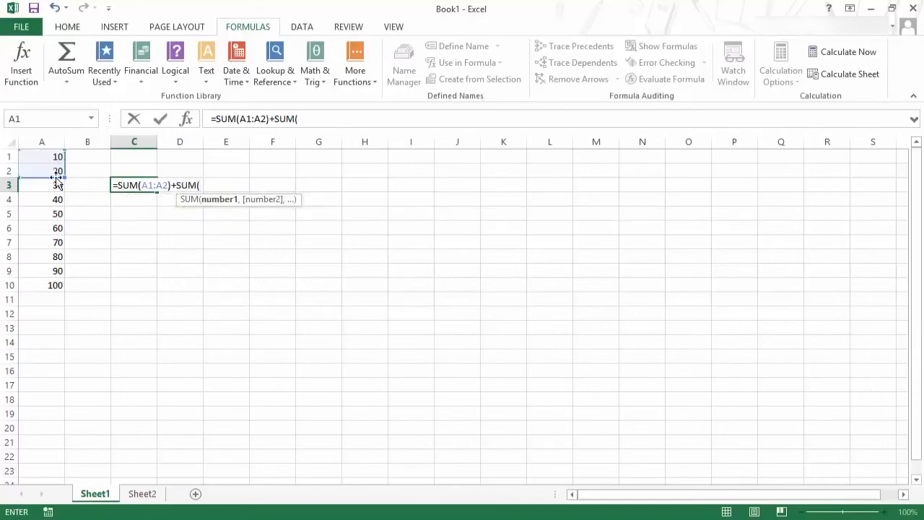
pyautogui.moveTo(55, 183); pyautogui.dragTo(56, 194)
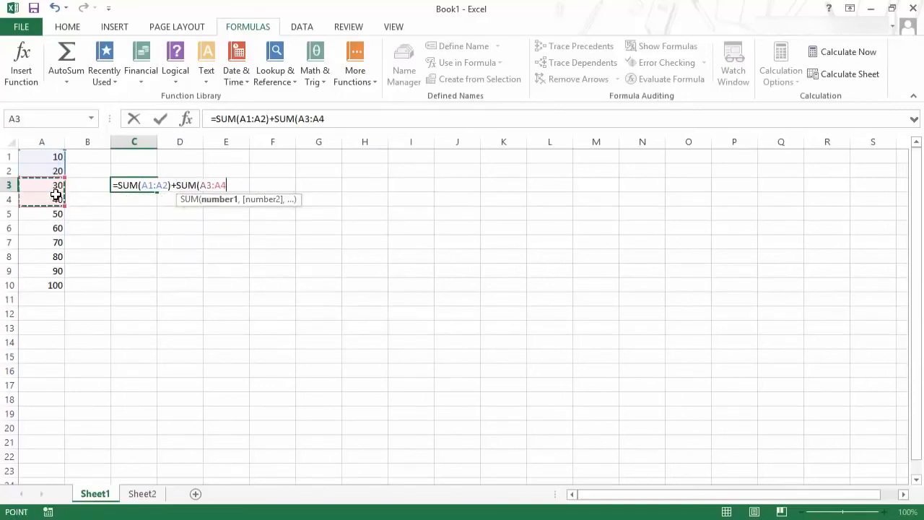
# Complete C3's formula by adding the AVERAGE of A5:A7, giving =SUM(A1:A2)+SUM(A3:A4)+AVERAGE(A5:A7)
pyautogui.write(')+Avera')
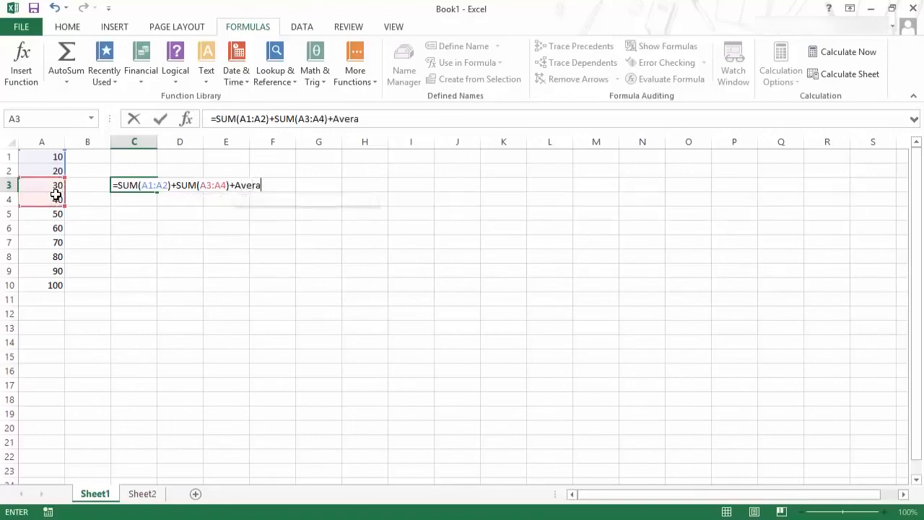
pyautogui.press('Tab')
pyautogui.moveTo(51, 214); pyautogui.dragTo(51, 241)
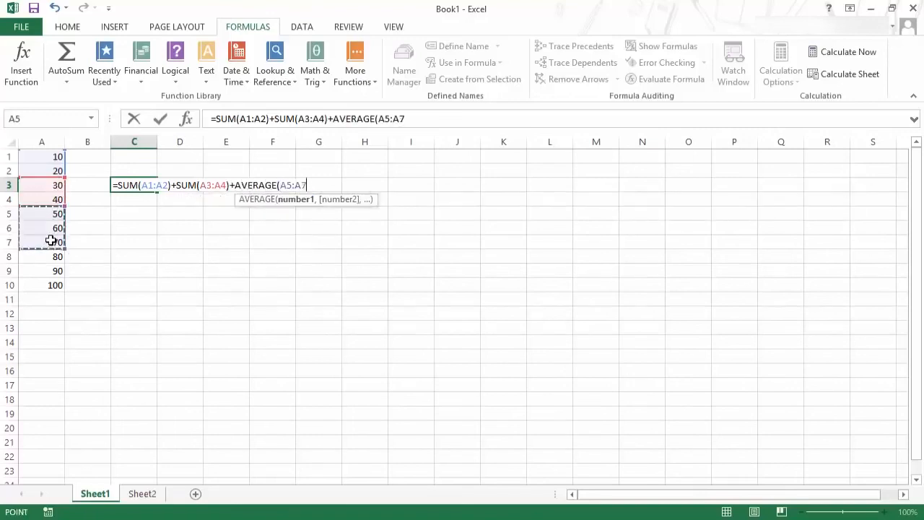
pyautogui.write(')')
pyautogui.press('Return')
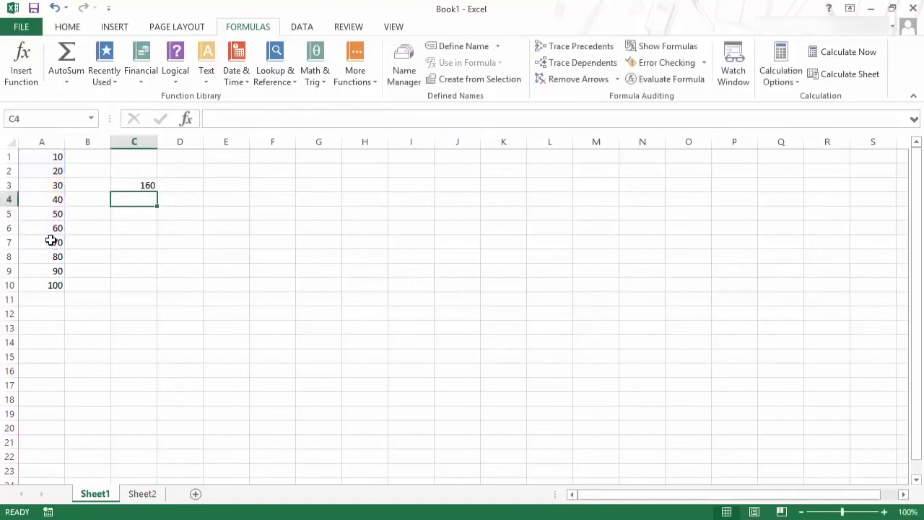
# Step through the calculation of C3 with Evaluate Formula until the whole expression is evaluated, then close the evaluation
pyautogui.press('Up')
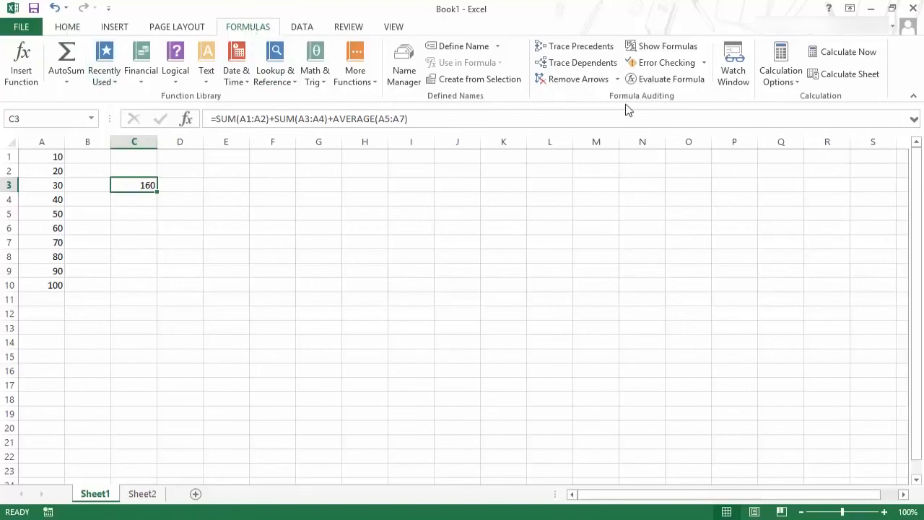
pyautogui.click(670, 79)
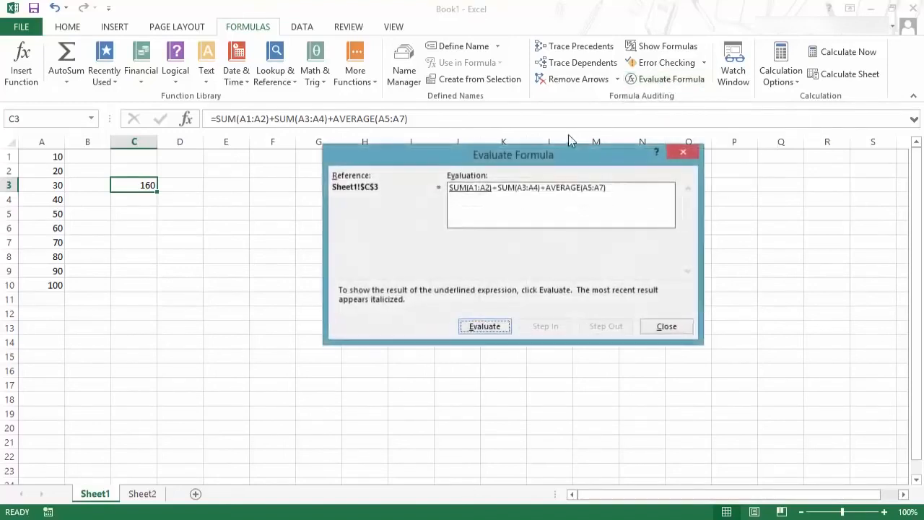
pyautogui.moveTo(509, 152); pyautogui.dragTo(415, 141)
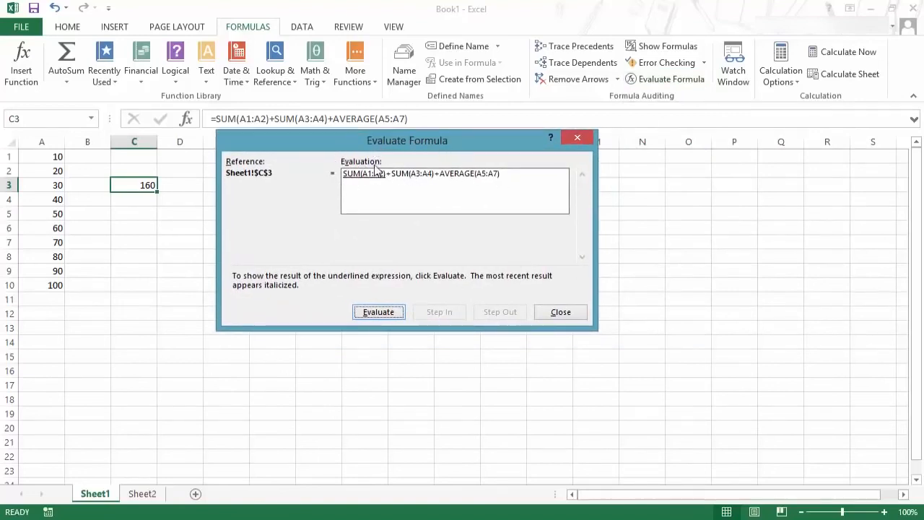
pyautogui.click(381, 319)
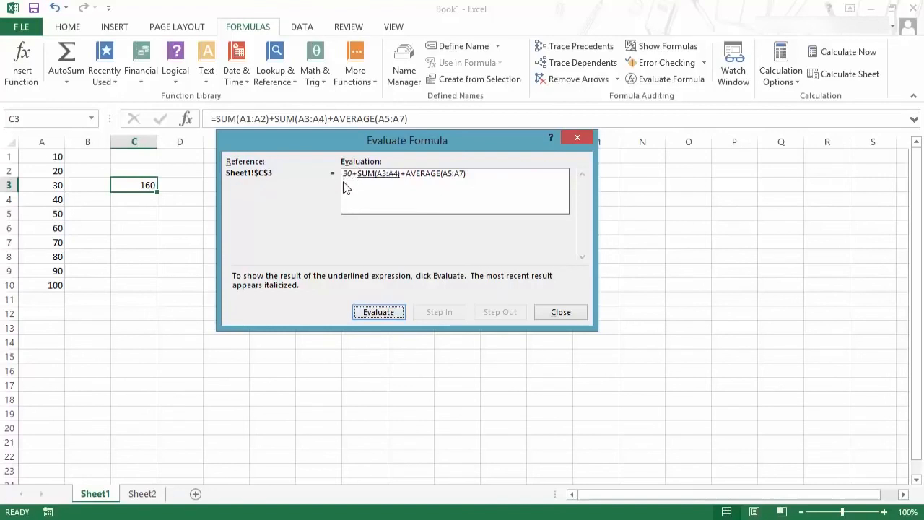
pyautogui.click(376, 317)
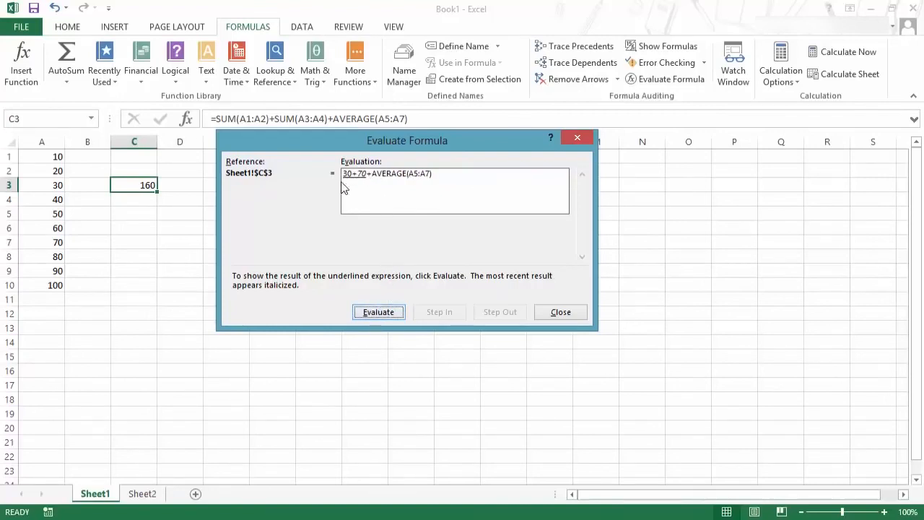
pyautogui.click(380, 315)
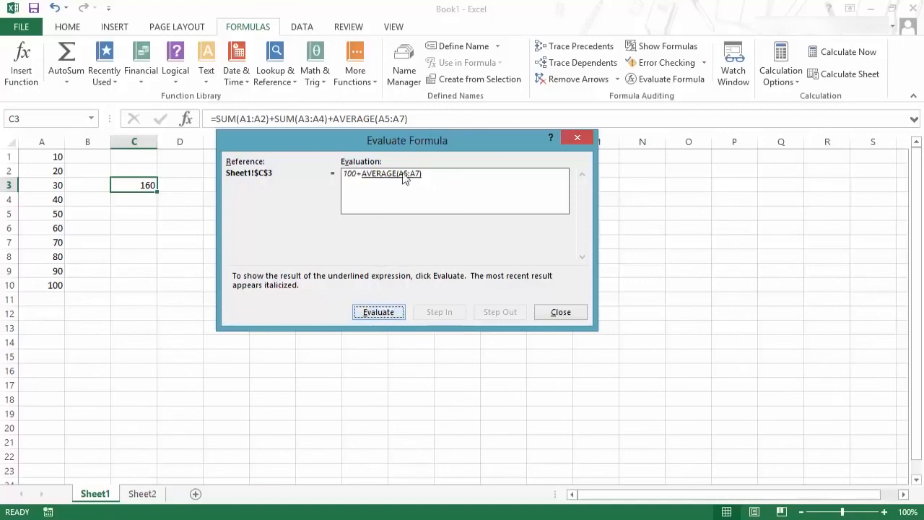
pyautogui.click(381, 313)
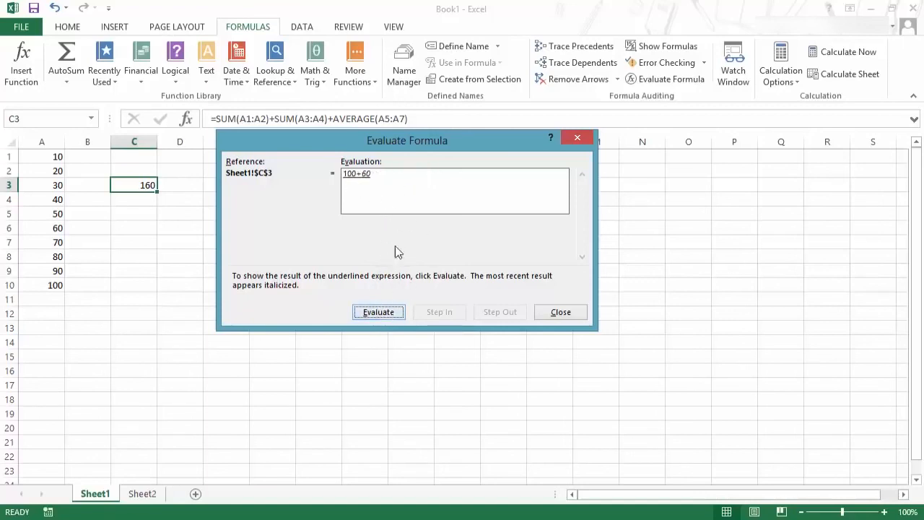
pyautogui.click(374, 316)
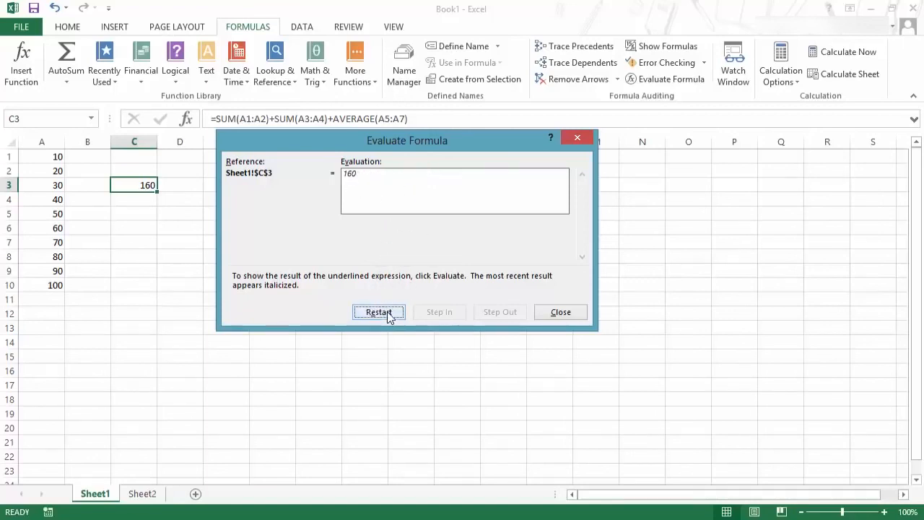
pyautogui.click(553, 315)
pyautogui.click(146, 201)
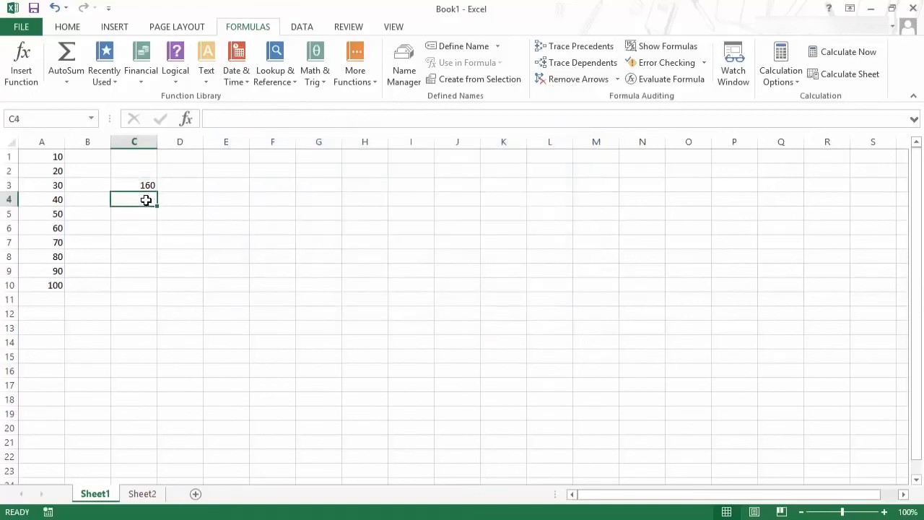
pyautogui.write('=')
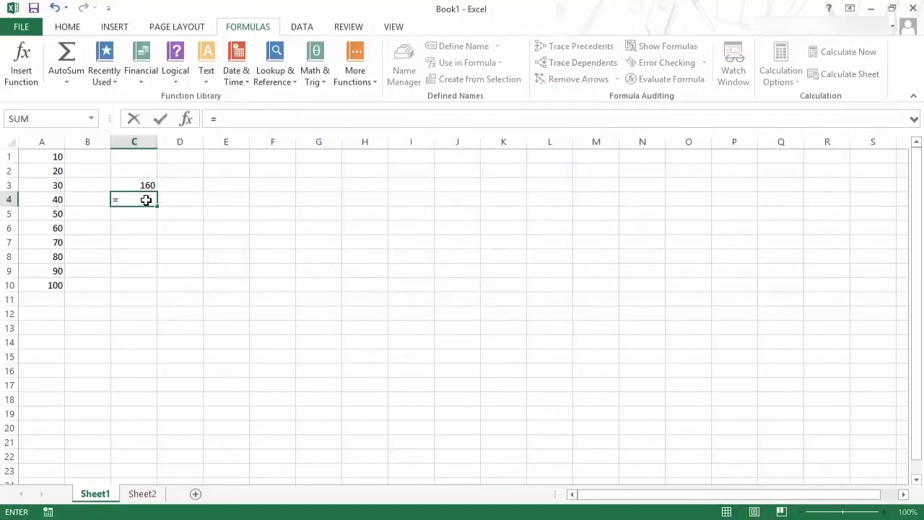
pyautogui.press('Escape')
# Replace the AVERAGE(A5:A7) term in C3's formula with A6/0, giving =SUM(A1:A2)+SUM(A3:A4)+A6/0
pyautogui.doubleClick(148, 189)
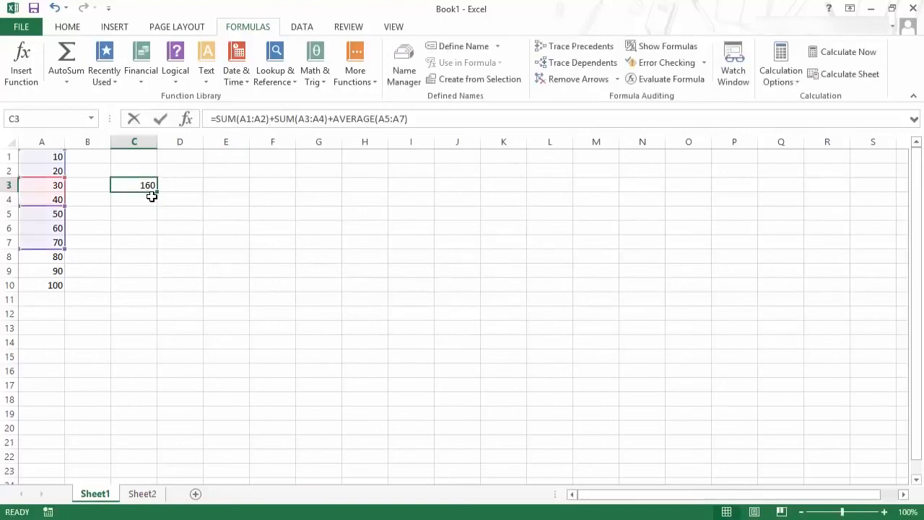
pyautogui.moveTo(236, 185); pyautogui.dragTo(313, 186)
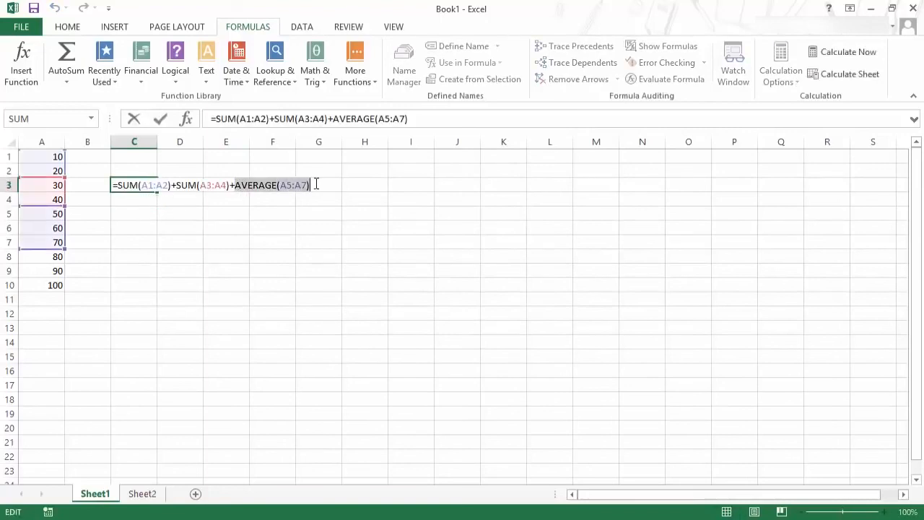
pyautogui.press('BackSpace')
pyautogui.click(55, 229)
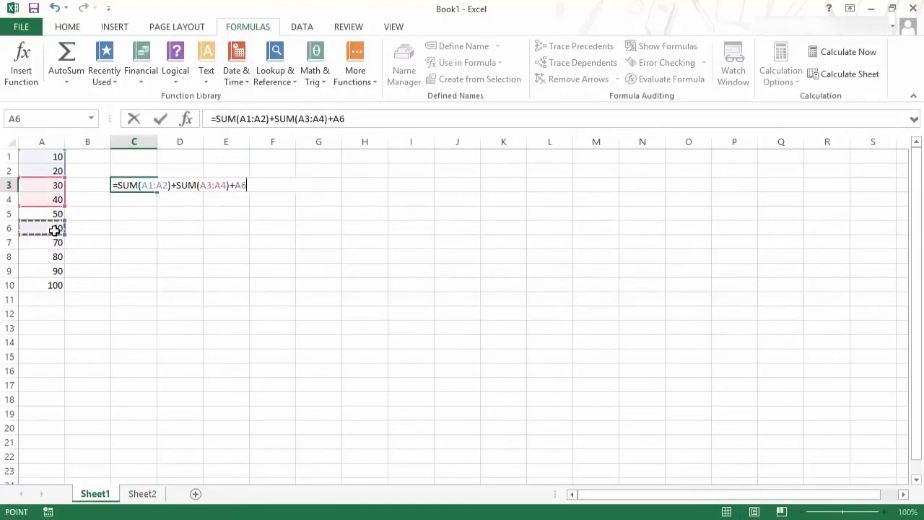
pyautogui.write('/0')
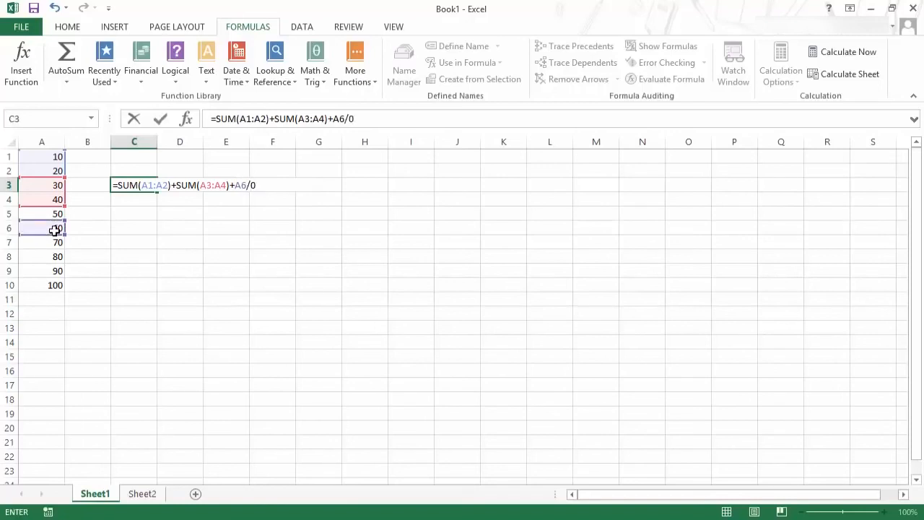
pyautogui.press('Return')
pyautogui.press('Up')
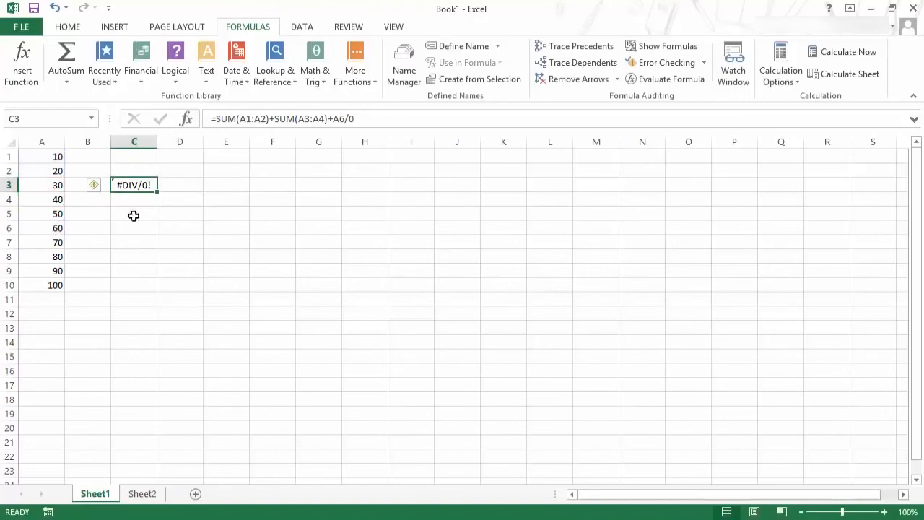
# Step through C3's calculation with Evaluate Formula, close the evaluation, and undo the change to the formula's last term
pyautogui.click(659, 80)
pyautogui.moveTo(494, 137); pyautogui.dragTo(484, 152)
pyautogui.moveTo(442, 173); pyautogui.dragTo(424, 202)
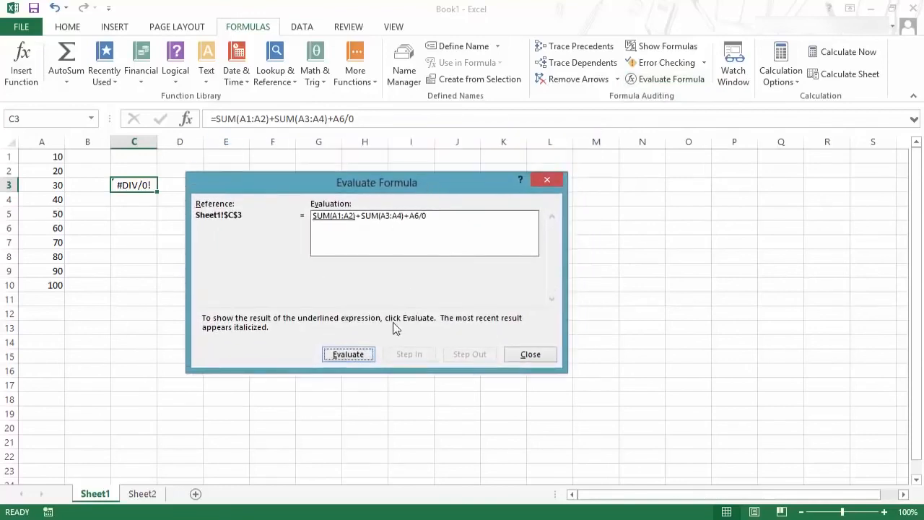
pyautogui.click(347, 355)
pyautogui.click(347, 355)
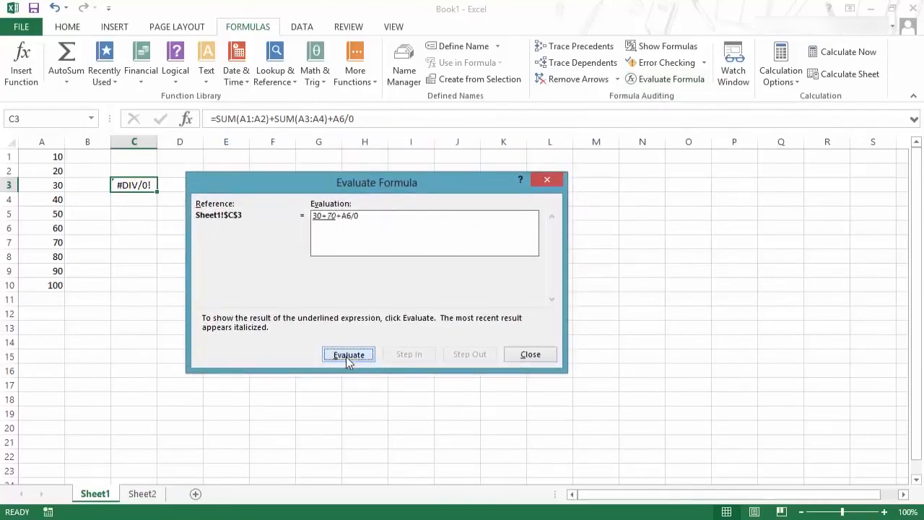
pyautogui.click(347, 354)
pyautogui.click(347, 354)
pyautogui.click(350, 357)
pyautogui.click(544, 185)
pyautogui.hotkey('ctrl', 'z')
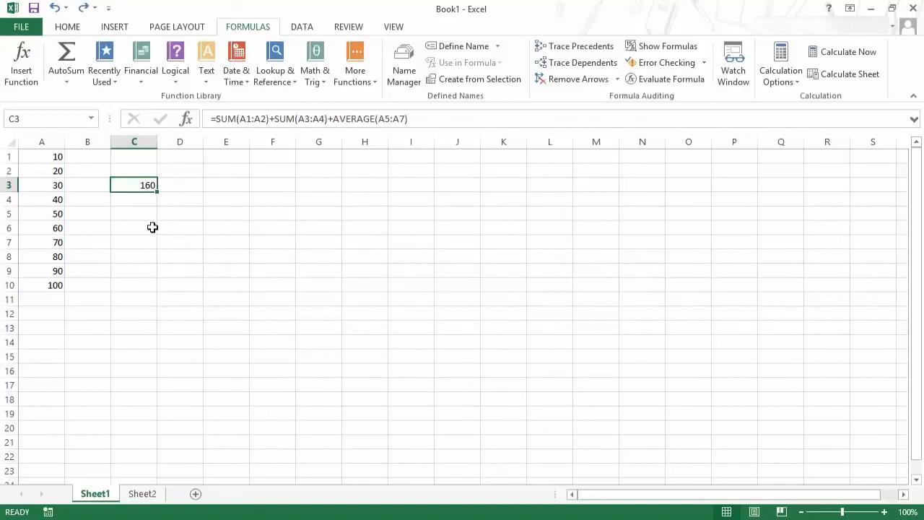
# Calculate only the AVERAGE(A5:A7) part in place within C3's formula, and undo the conversion
pyautogui.press('F2')
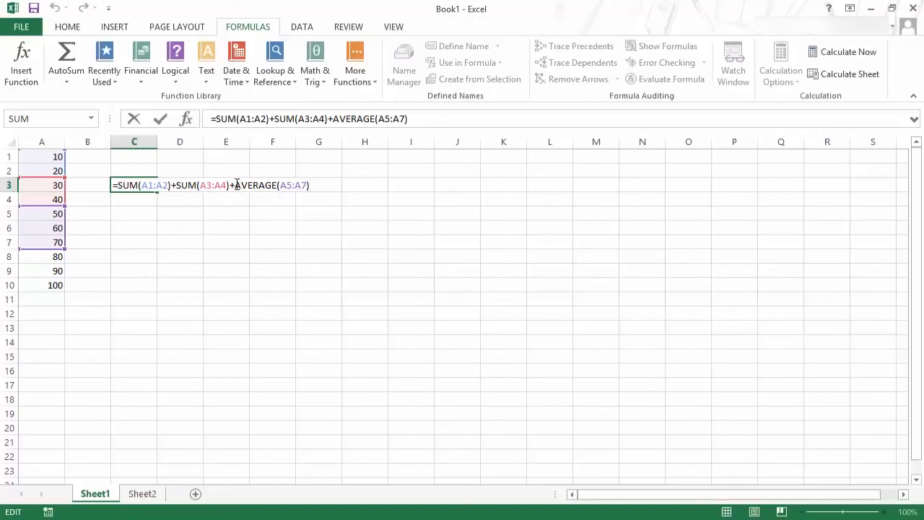
pyautogui.moveTo(236, 185); pyautogui.dragTo(309, 185)
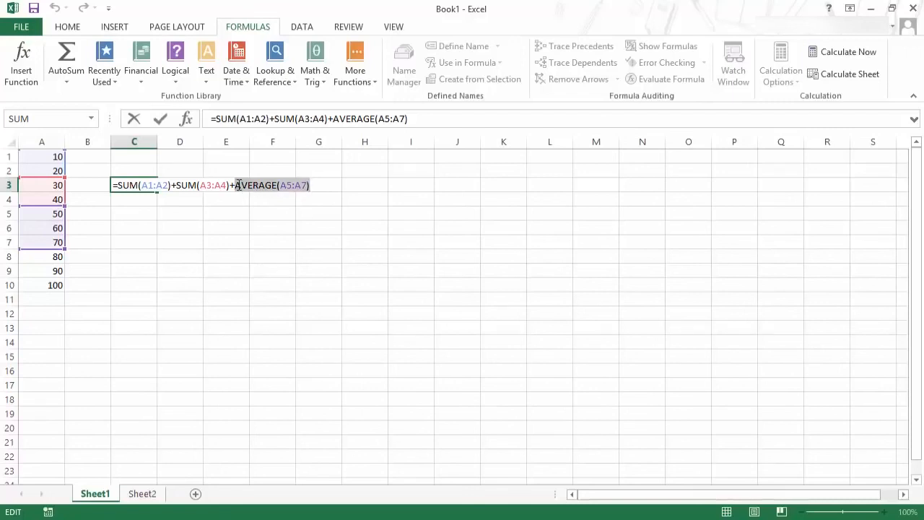
pyautogui.press('F9')
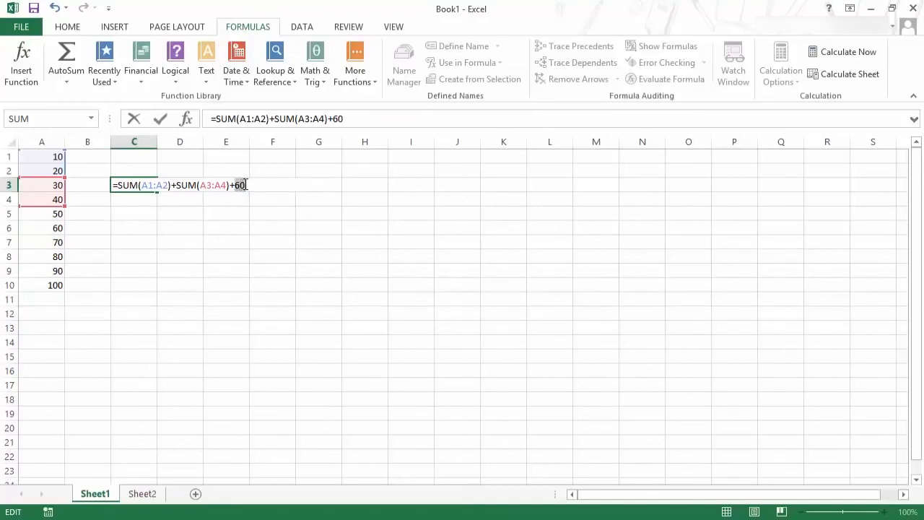
pyautogui.hotkey('ctrl', 'z')
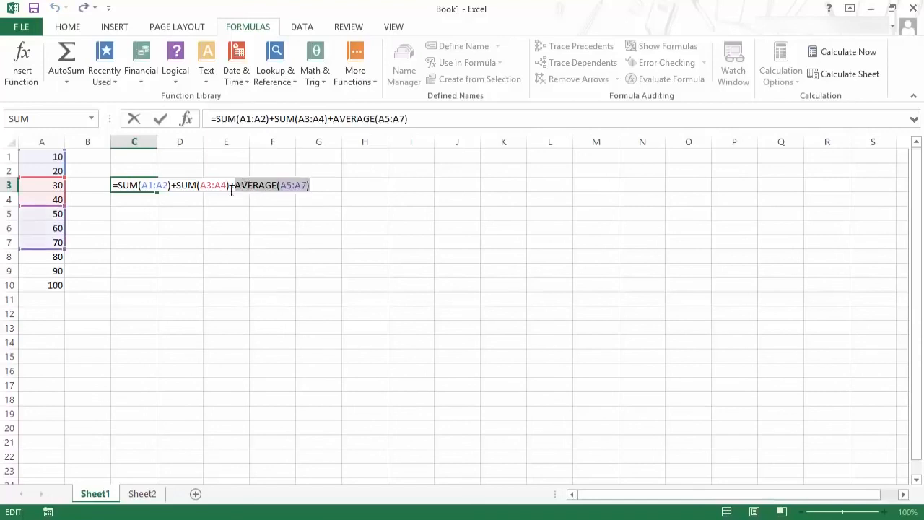
# Calculate only the SUM(A3:A4) part in place within C3's formula, and undo the conversion
pyautogui.click(177, 185)
pyautogui.moveTo(177, 184); pyautogui.dragTo(230, 185)
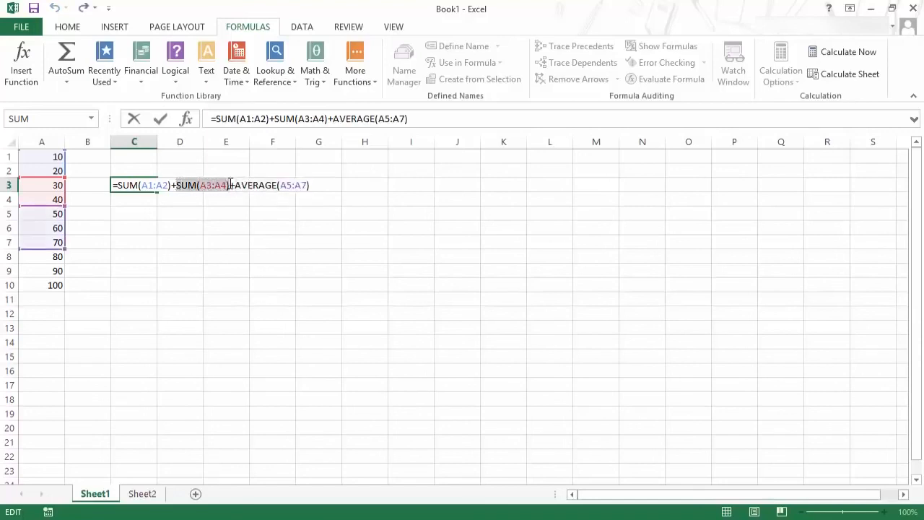
pyautogui.press('F9')
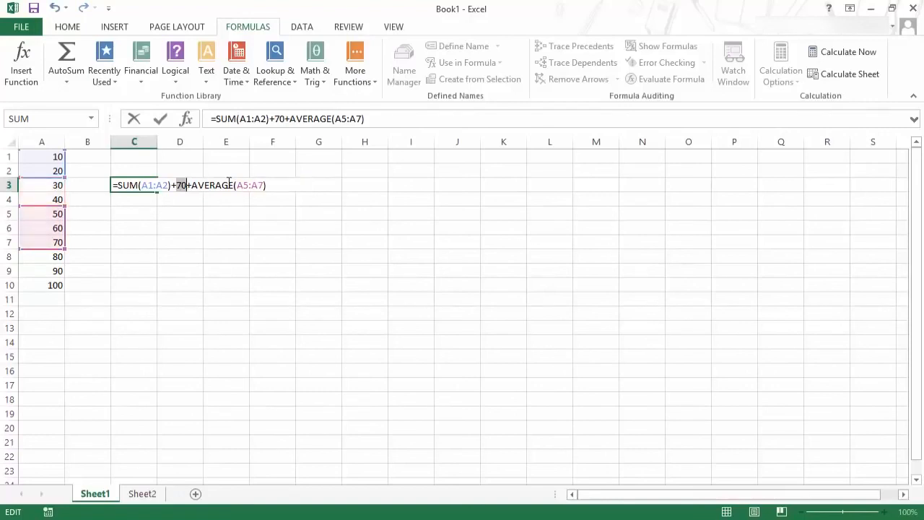
pyautogui.hotkey('ctrl', 'z')
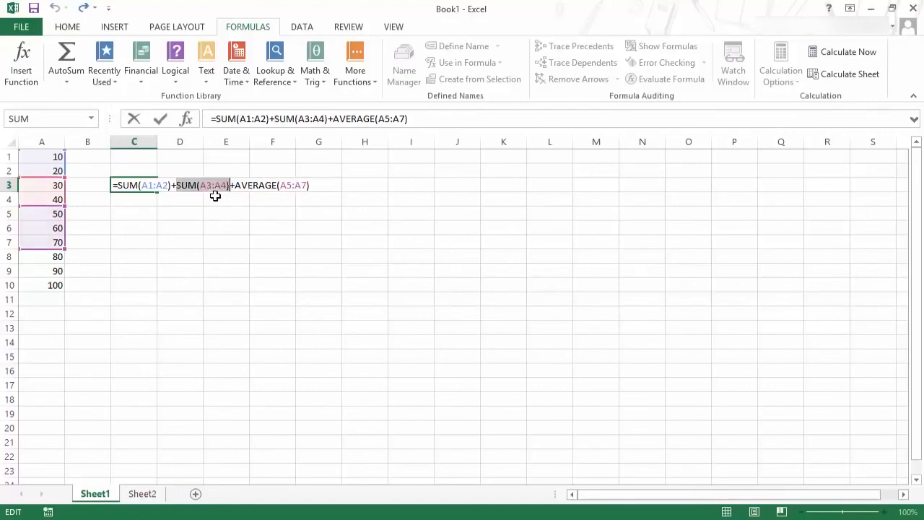
# Calculate the combined SUM(A3:A4)+AVERAGE(A5:A7) part in place within C3's formula, undo it, and cancel editing
pyautogui.moveTo(177, 185); pyautogui.dragTo(313, 185)
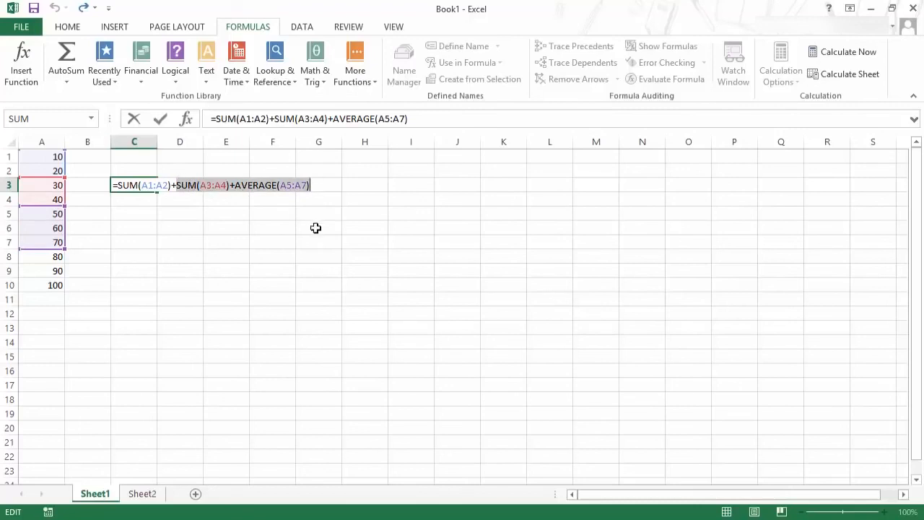
pyautogui.press('F9')
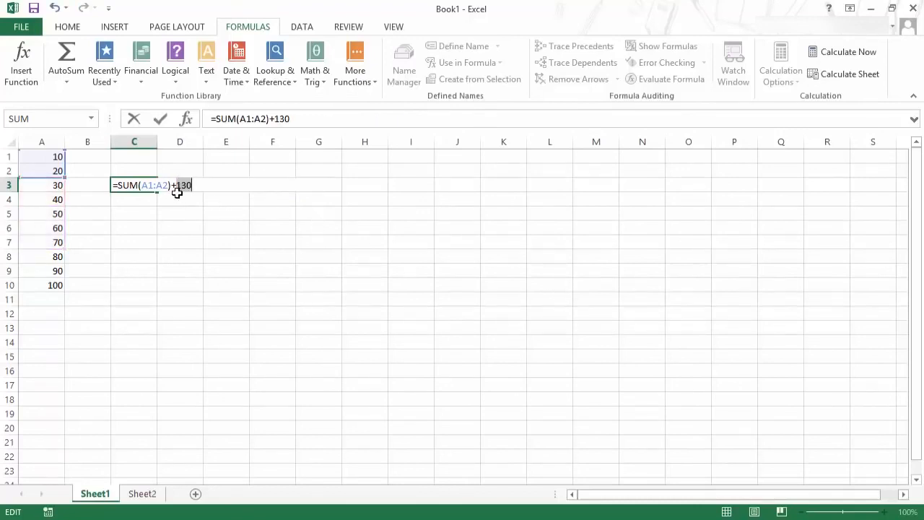
pyautogui.hotkey('ctrl', 'z')
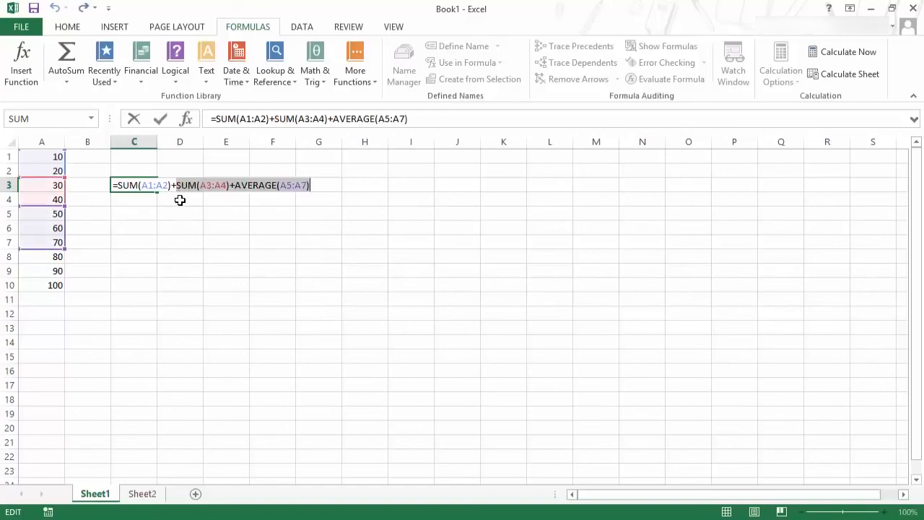
pyautogui.click(241, 189)
pyautogui.press('Escape')
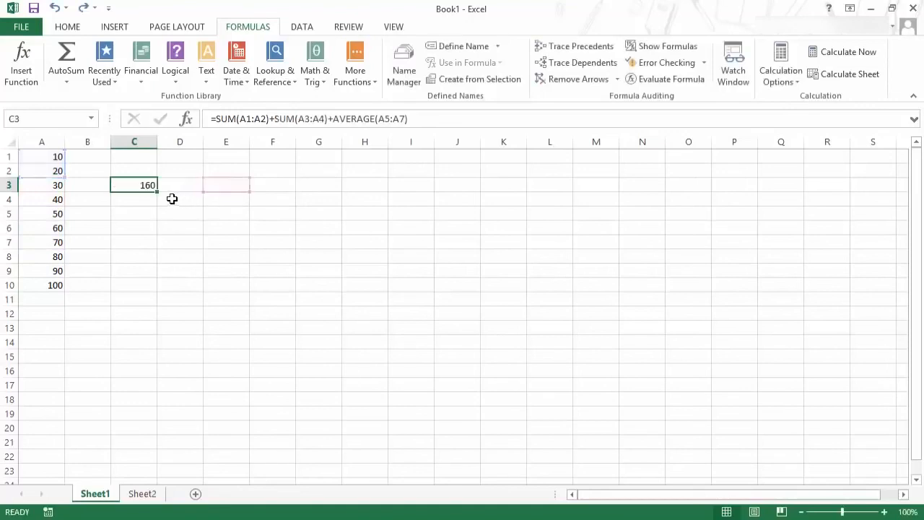
# Convert the AVERAGE(A5:A7) part of C3's formula to its calculated value and commit the changed formula
pyautogui.press('F2')
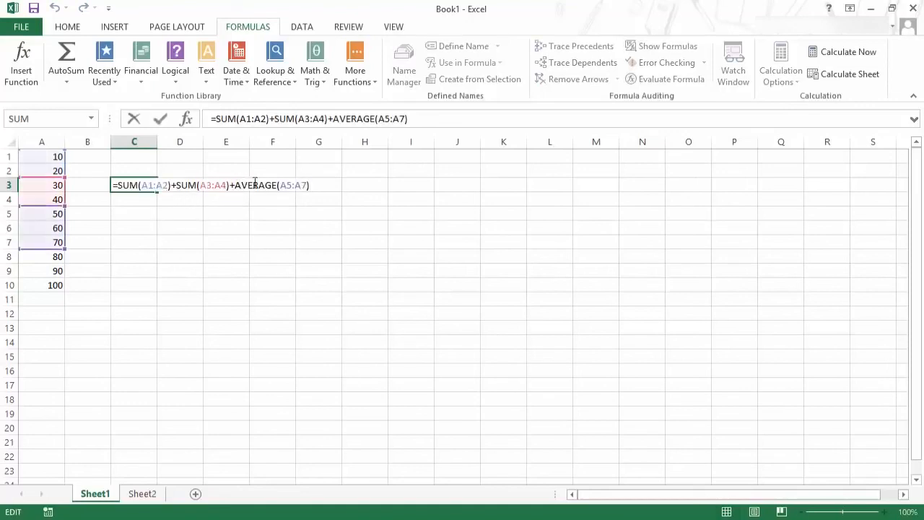
pyautogui.moveTo(234, 185); pyautogui.dragTo(347, 183)
pyautogui.press('F9')
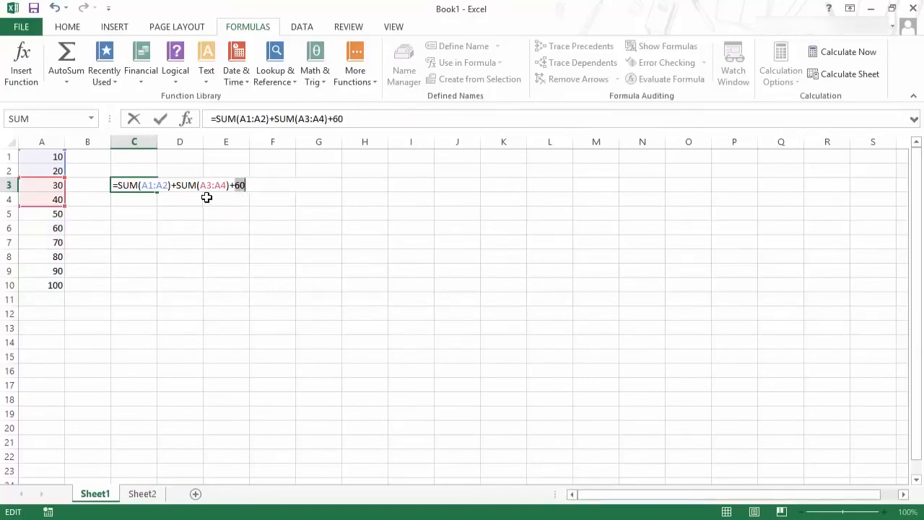
pyautogui.press('Return')
pyautogui.click(140, 186)
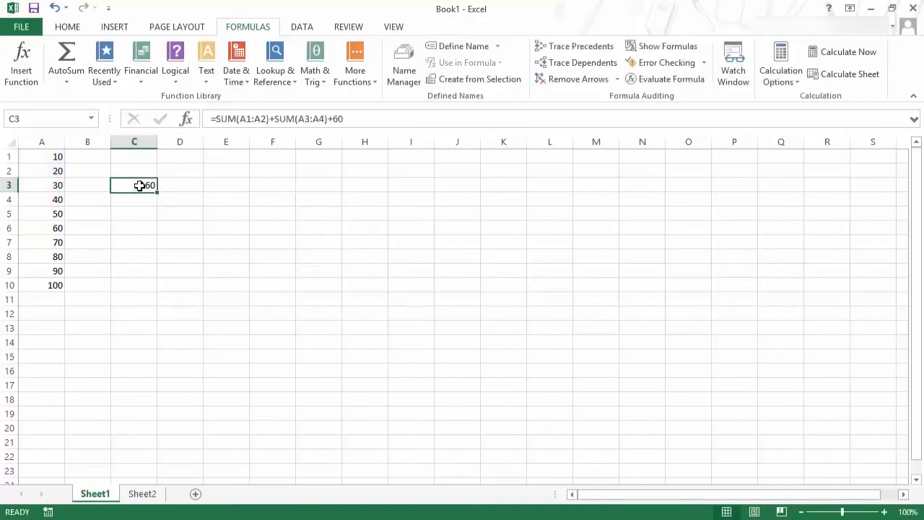
# Inspect the fixed last term in C3's formula, leave editing, and undo the conversion to restore AVERAGE(A5:A7)
pyautogui.doubleClick(139, 185)
pyautogui.moveTo(233, 185); pyautogui.dragTo(285, 191)
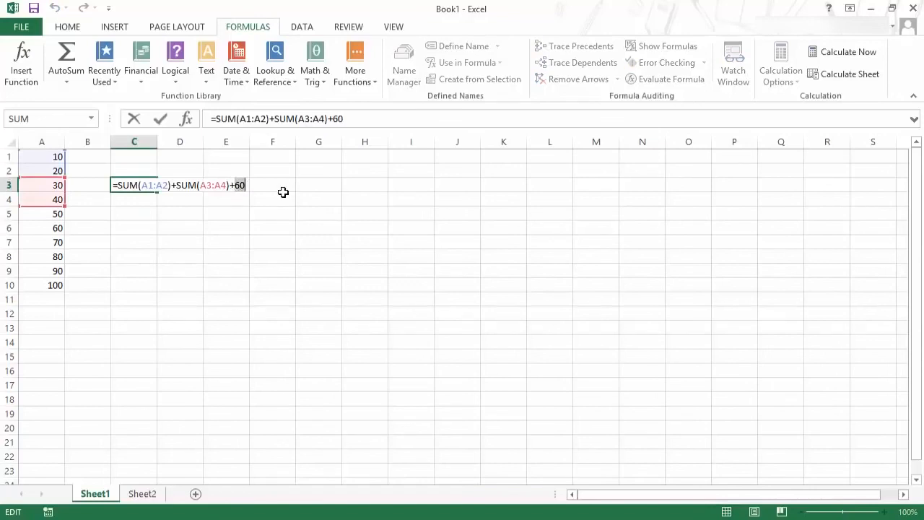
pyautogui.press('Escape')
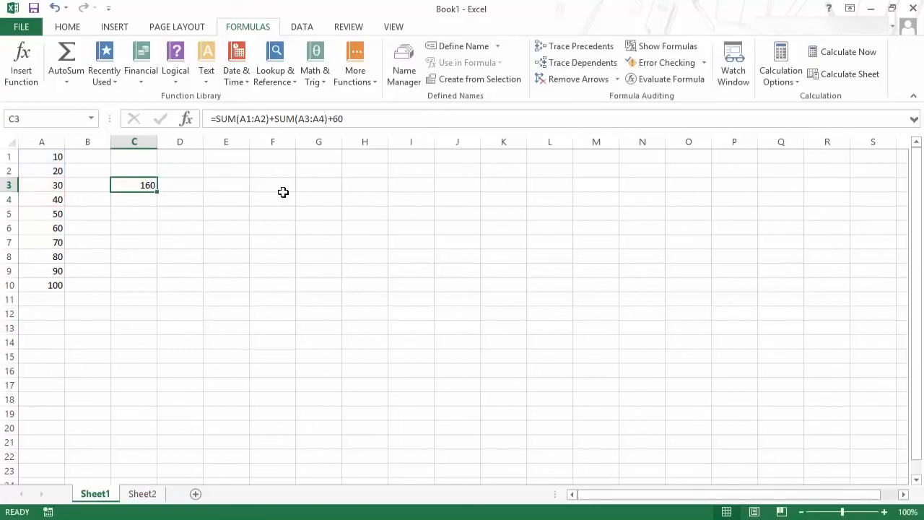
pyautogui.hotkey('ctrl', 'z')
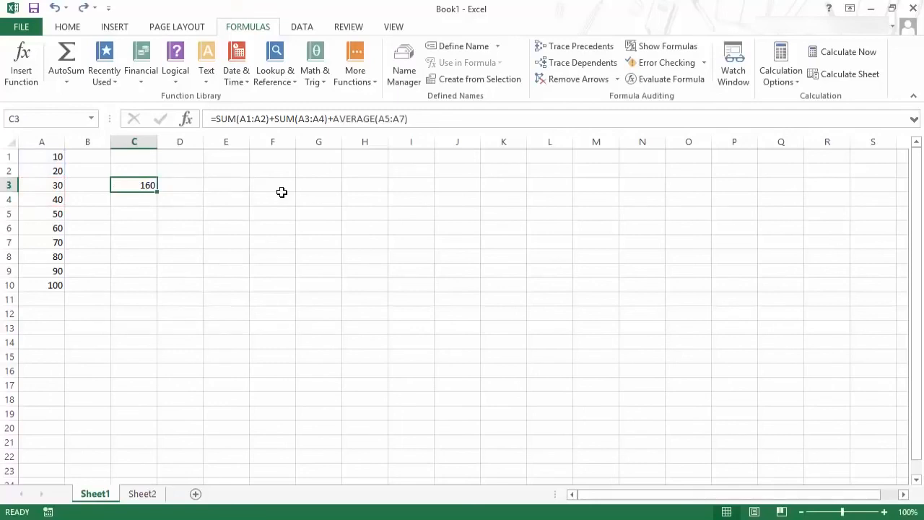